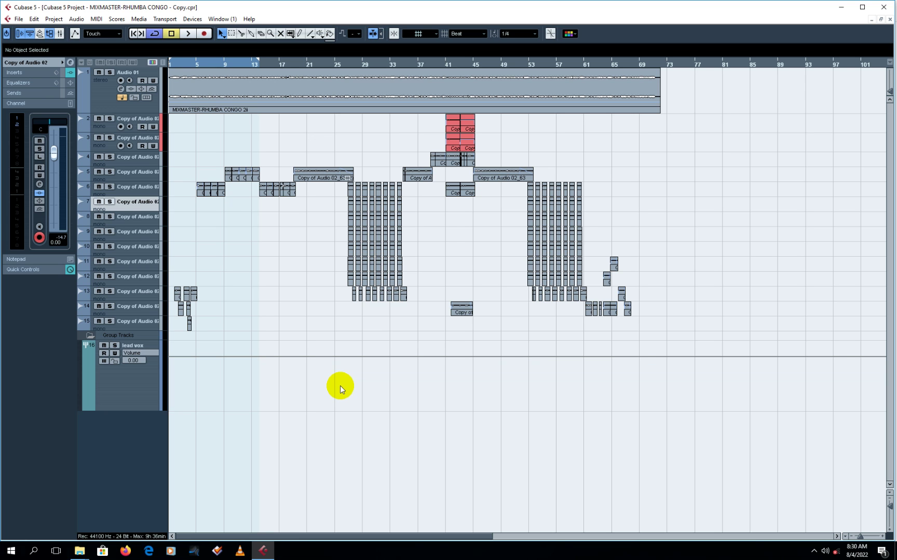
key("h")
key("h")
key("h")
key("g")
key("g")
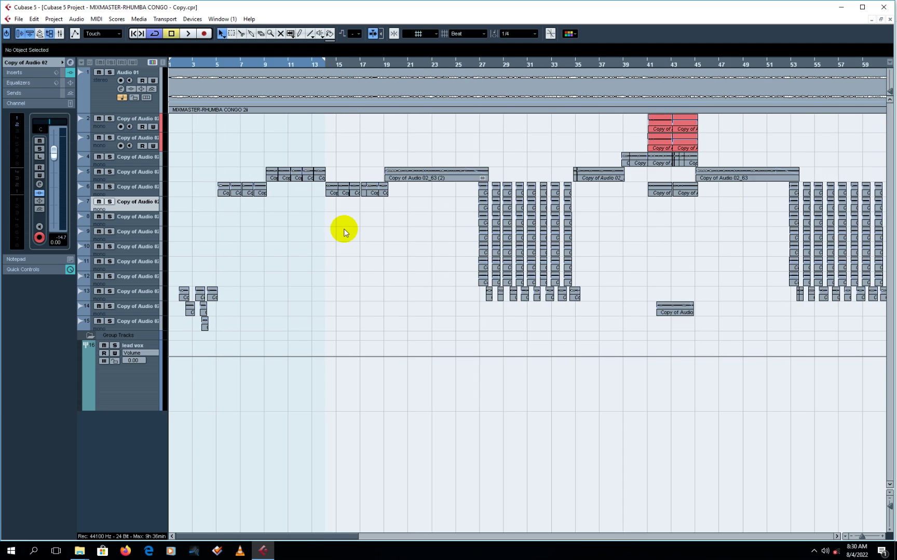
key("h")
key("h")
key("g")
key("g")
Review the lead vox group's channel settings and play the project
left_click(131, 380)
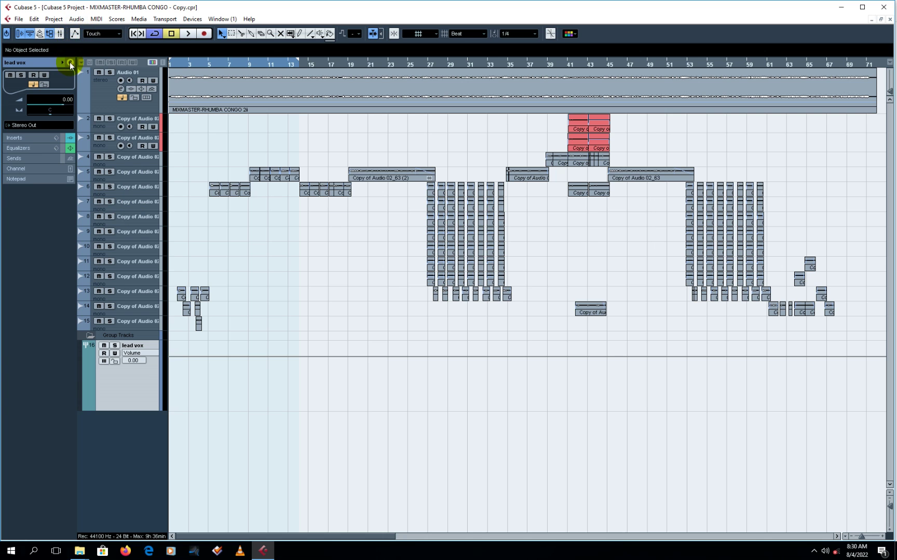
left_click(69, 62)
key("space")
left_click_drag(444, 157, 559, 161)
left_click(224, 78)
key("Escape")
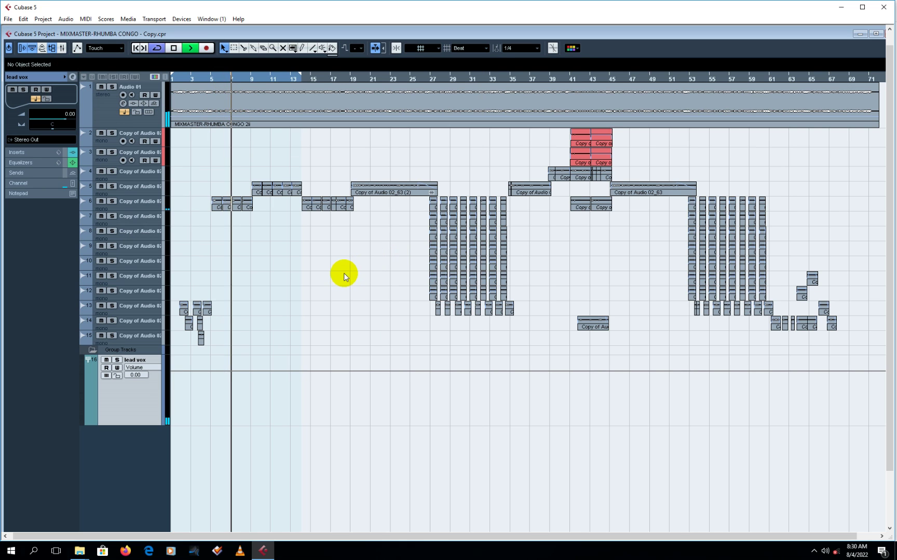
Extend the end of the cycle range to about bar 35 and stop playback
key("g")
key("g")
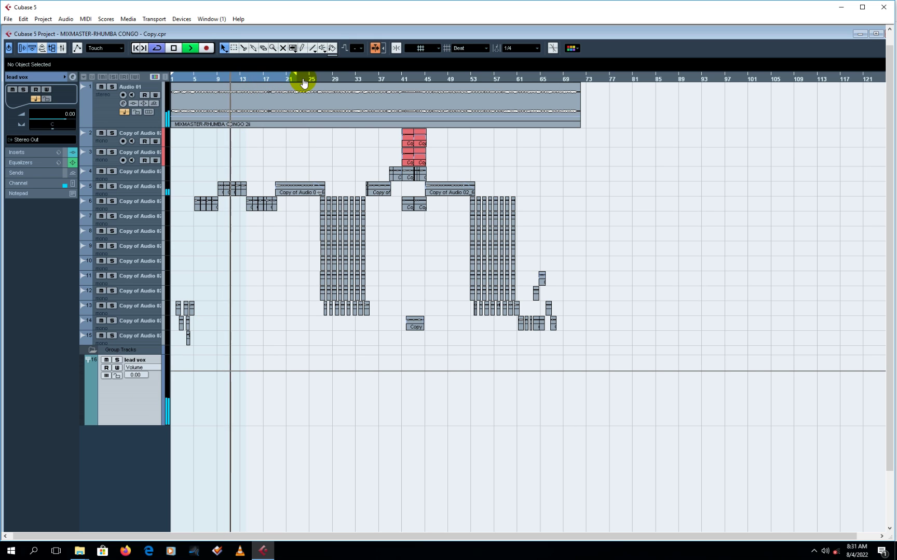
left_click_drag(306, 82, 369, 85)
left_click(201, 80)
key("space")
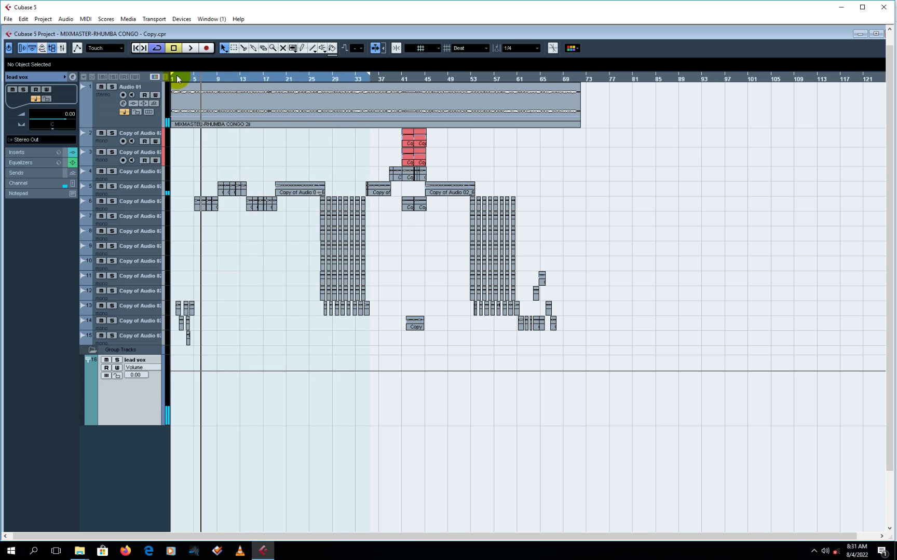
Narrow the cycle range to the first block of stacked vocal clips, from just before bar 27 to about bar 35
left_click_drag(176, 79, 312, 84)
key("KP_1")
key("h")
key("h")
key("h")
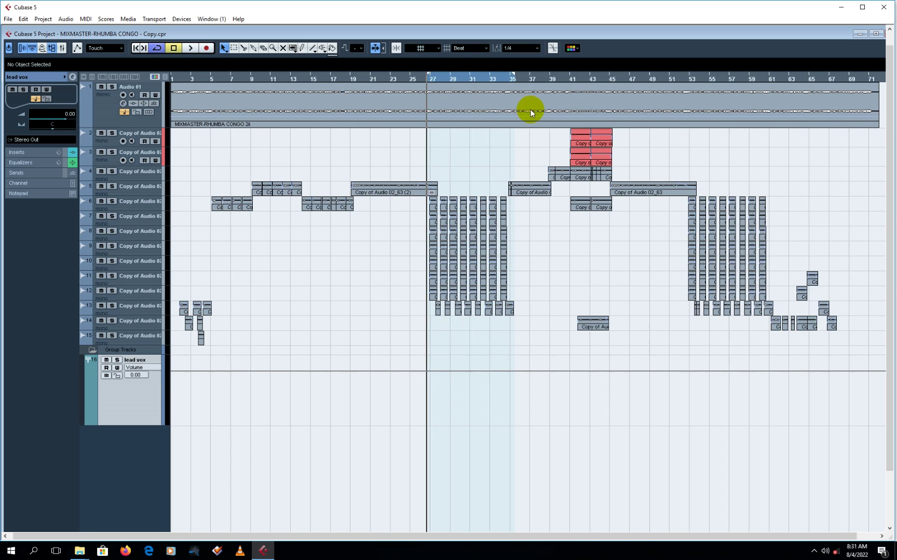
key("h")
key("h")
key("h")
key("h")
key("h")
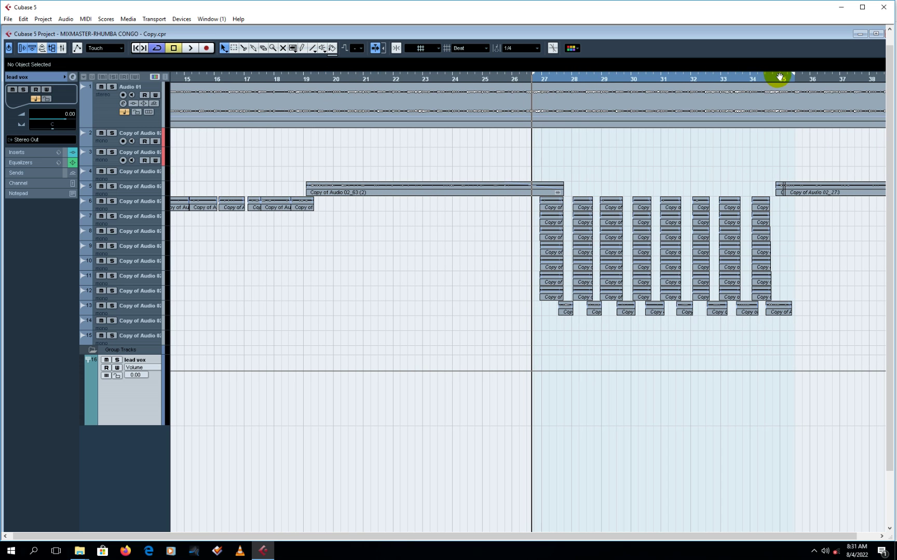
left_click_drag(791, 77, 783, 79)
Play the start of the stacked vocal section and stop playback
key("space")
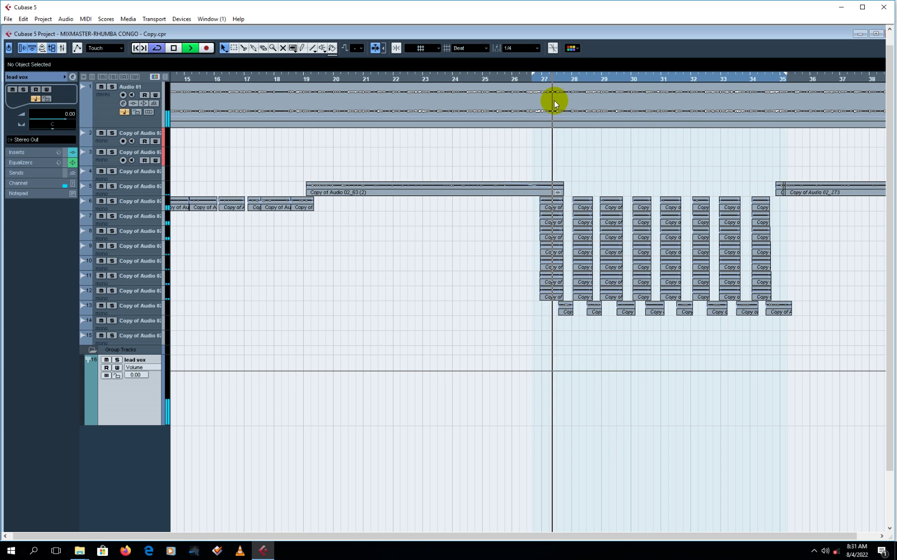
key("g")
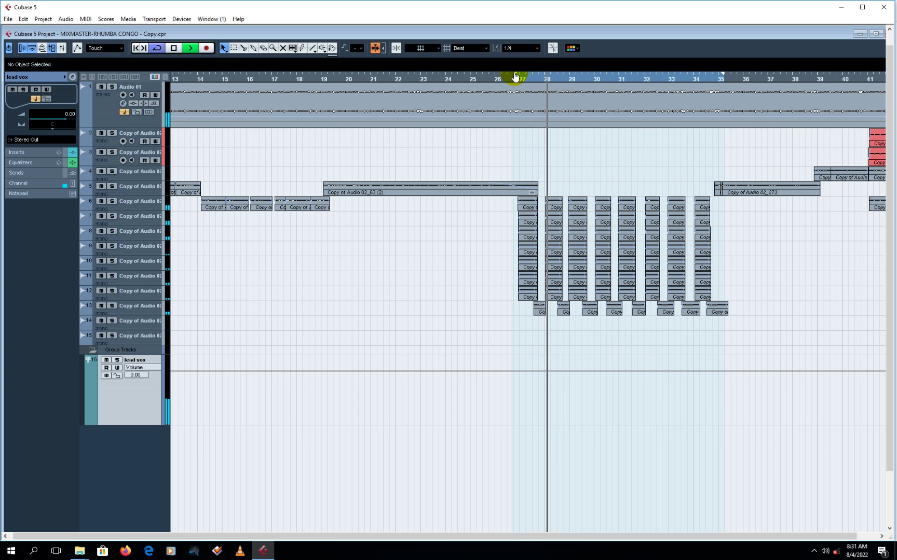
left_click(348, 274)
key("space")
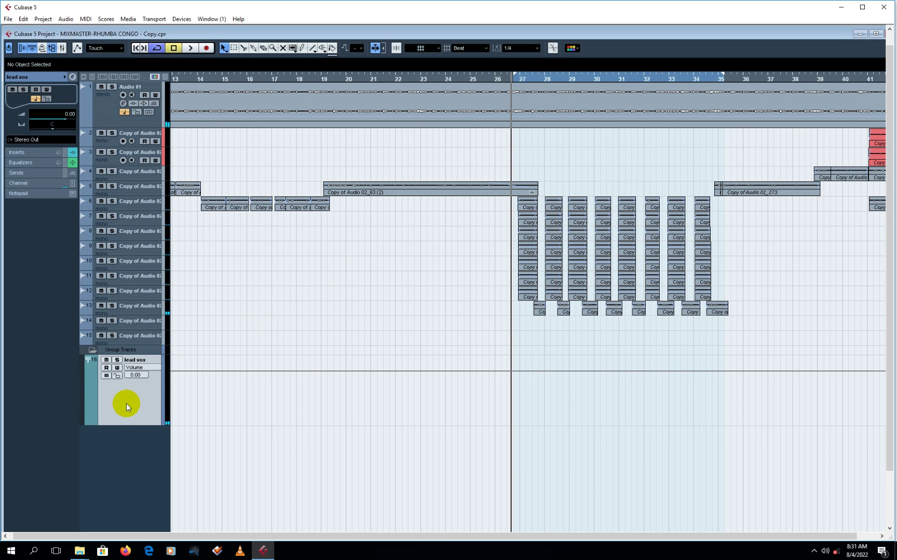
Add a new group channel track and name it "back vocals"
right_click(128, 402)
mouse_move(204, 406)
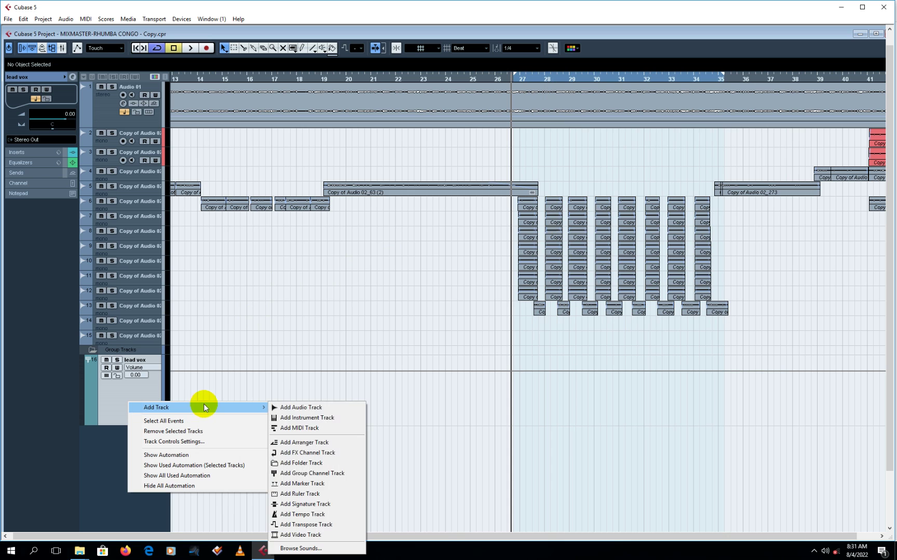
left_click(345, 471)
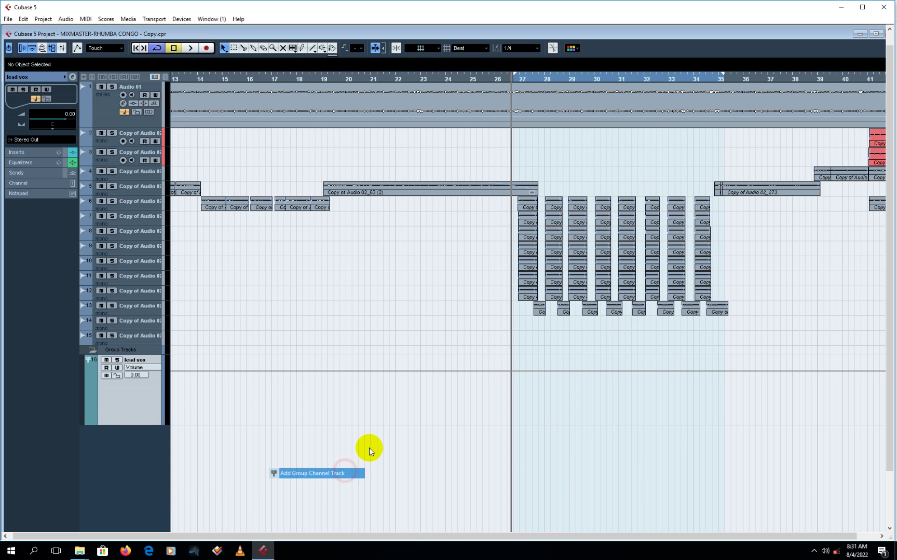
left_click(465, 317)
double_click(133, 432)
type("back vo")
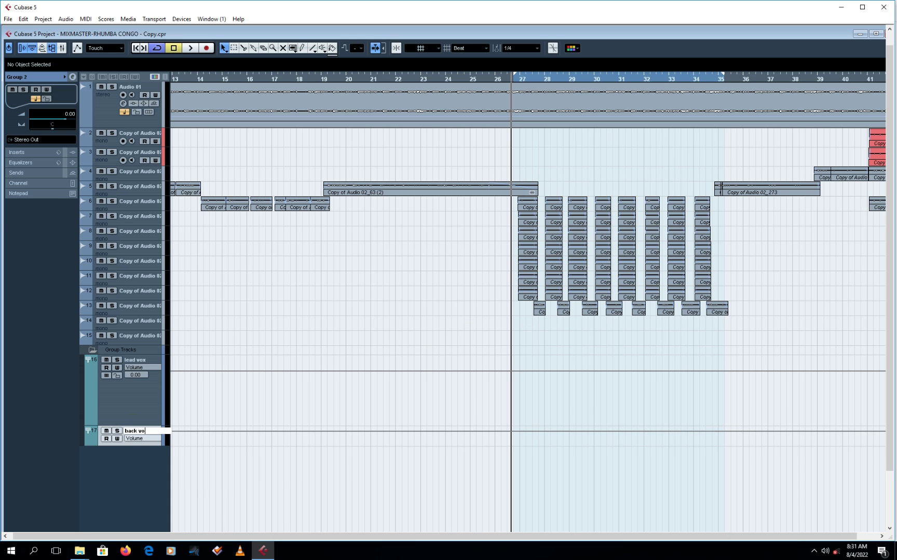
type("cals")
key("Return")
Route the output of audio track 7 to the back vocals group
left_click(135, 225)
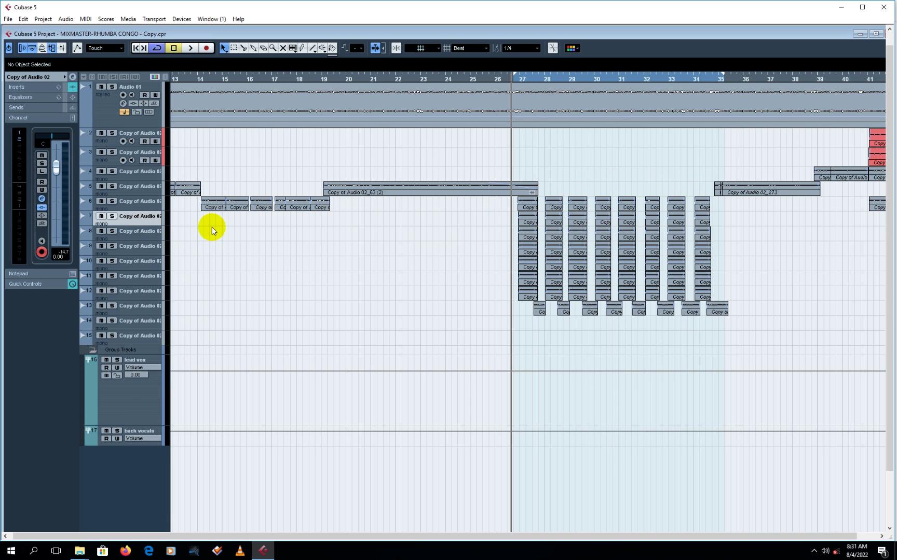
left_click(73, 77)
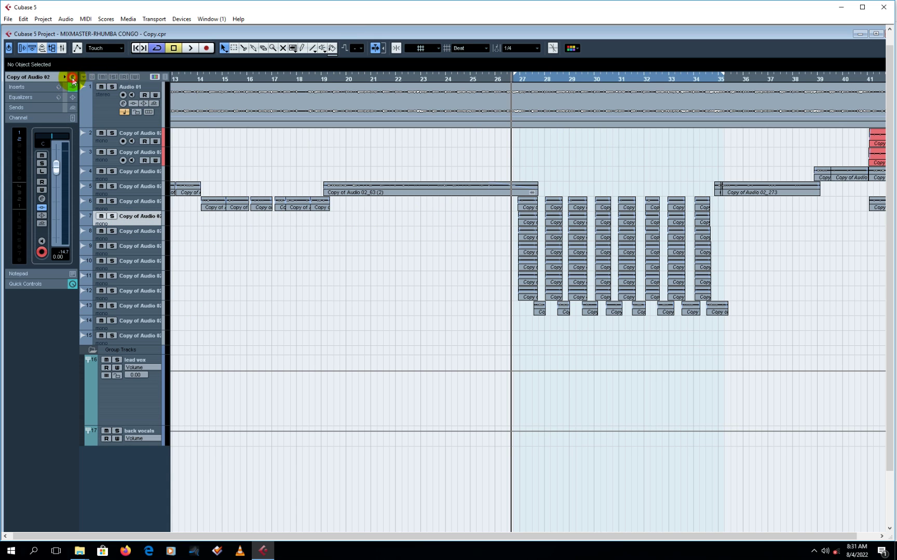
left_click(758, 195)
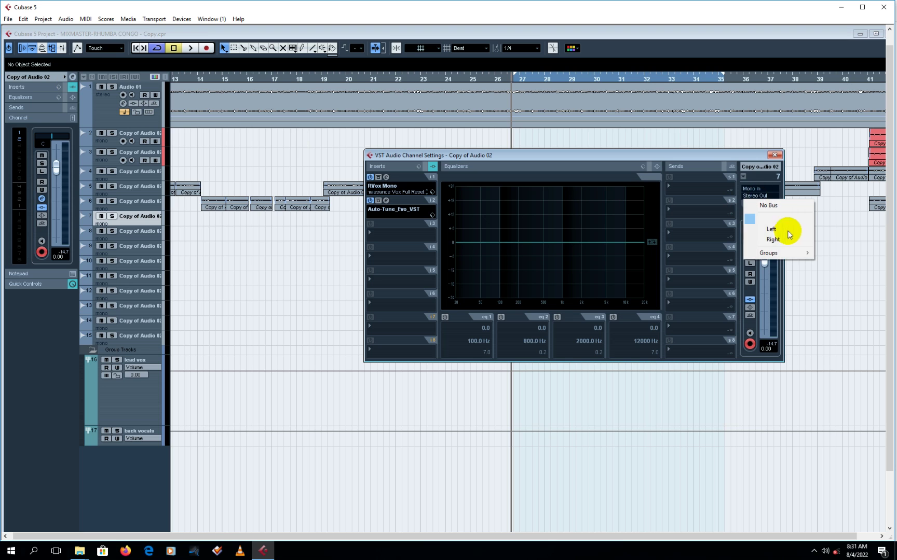
left_click(830, 262)
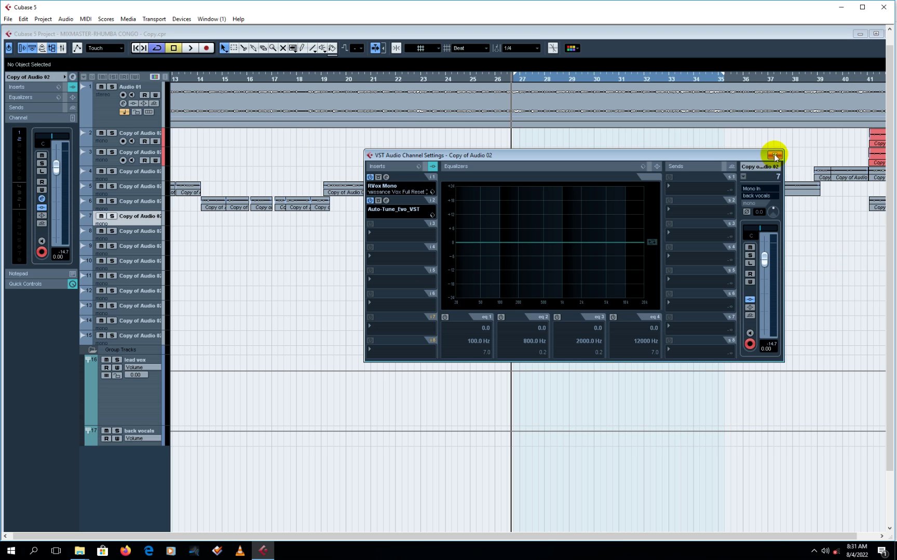
left_click(775, 155)
Route the output of audio track 8 to the back vocals group
left_click(159, 236)
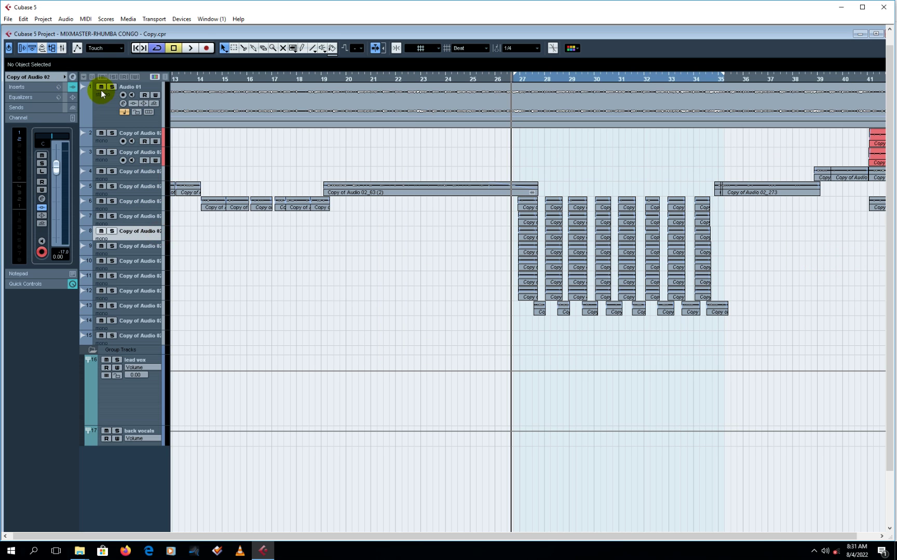
left_click(72, 78)
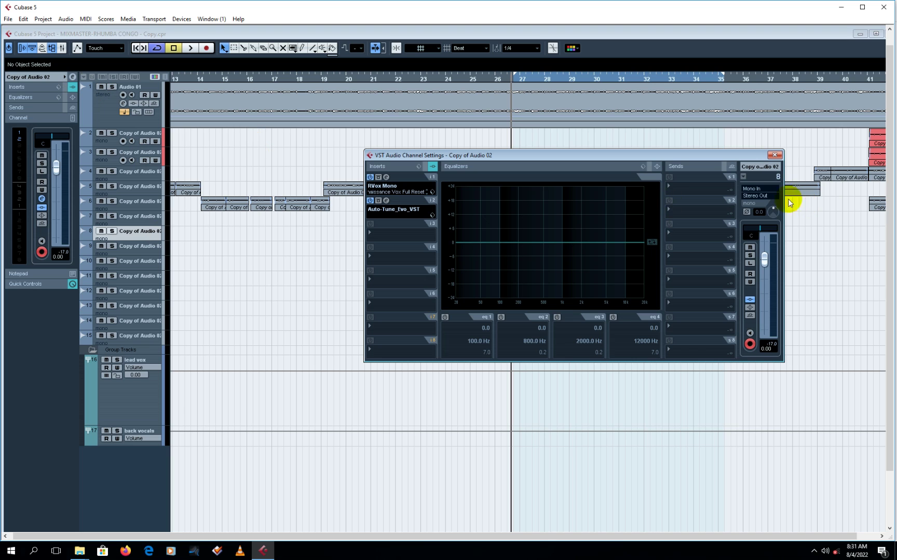
left_click(762, 196)
mouse_move(797, 261)
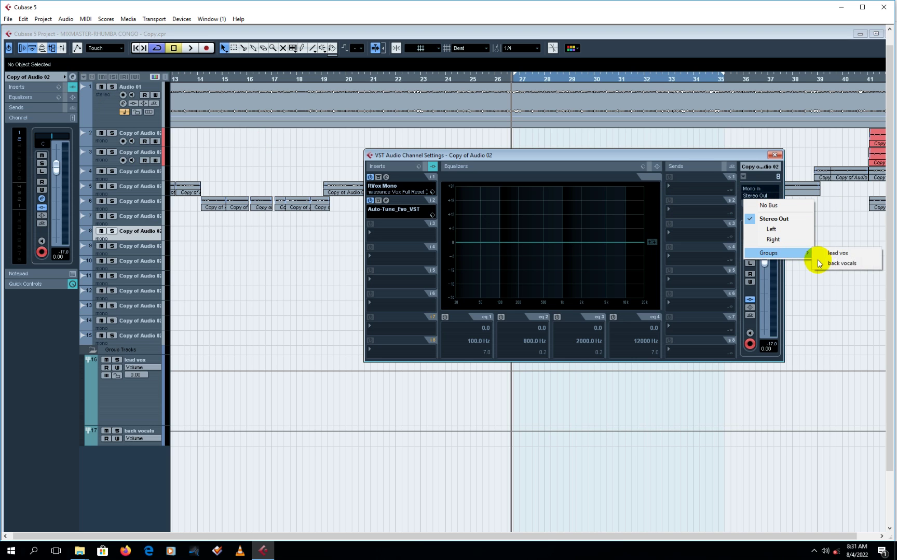
left_click(838, 263)
left_click(775, 155)
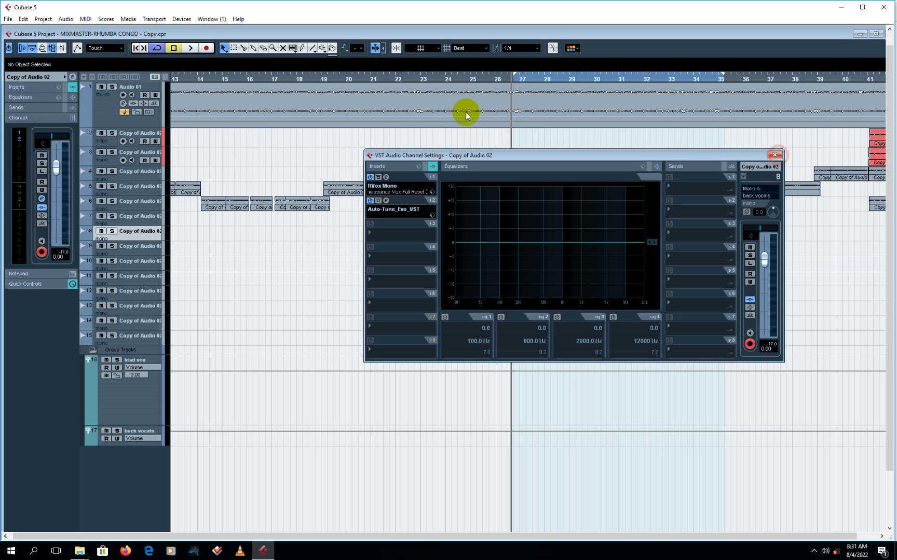
left_click(491, 6)
left_click(491, 6)
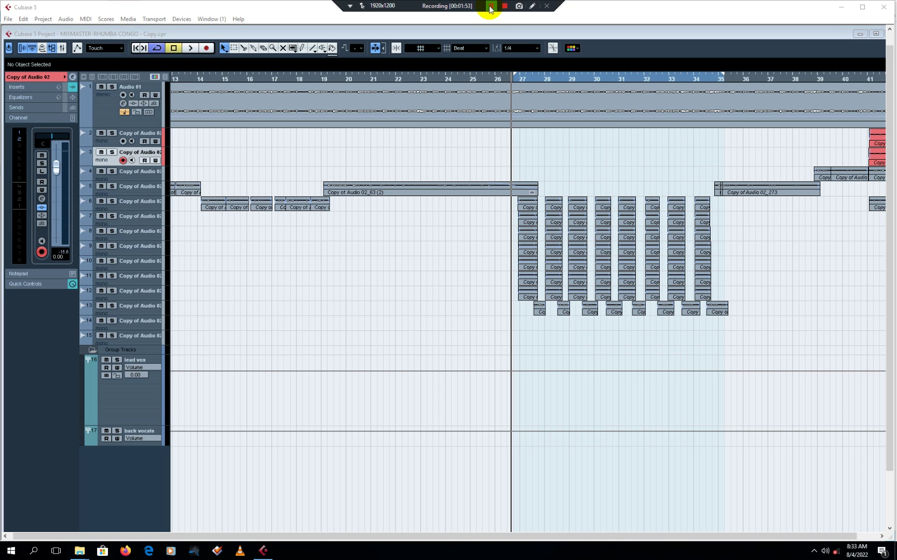
left_click(490, 6)
Play the cycle section briefly to check the signal reaching the back vocals group
key("space")
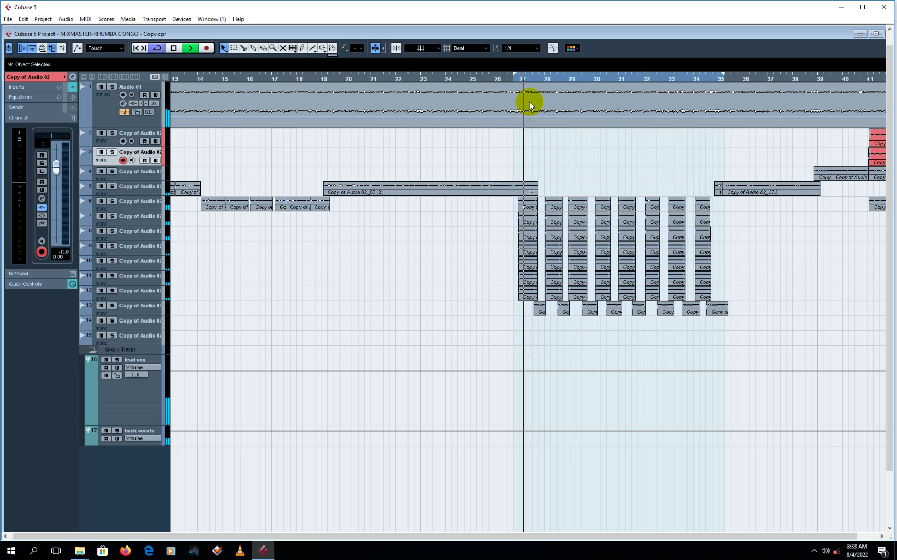
key("space")
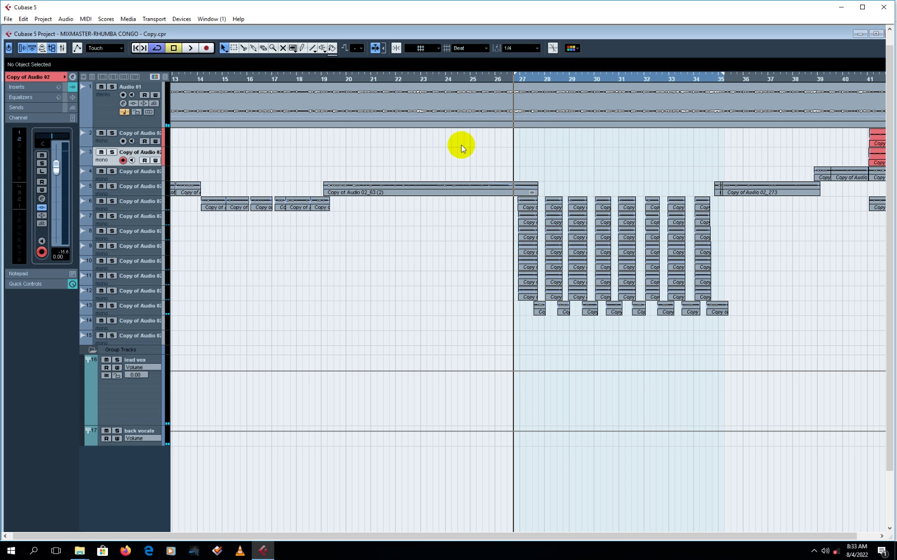
Copy the lead vox group's channel settings, including its inserts and EQ, to the back vocals group
left_click(143, 430)
left_click(155, 401)
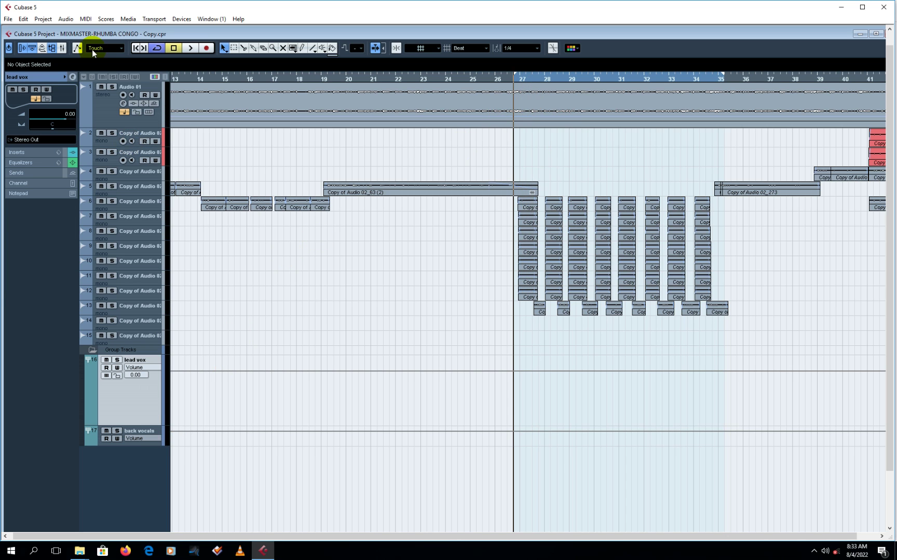
left_click(72, 77)
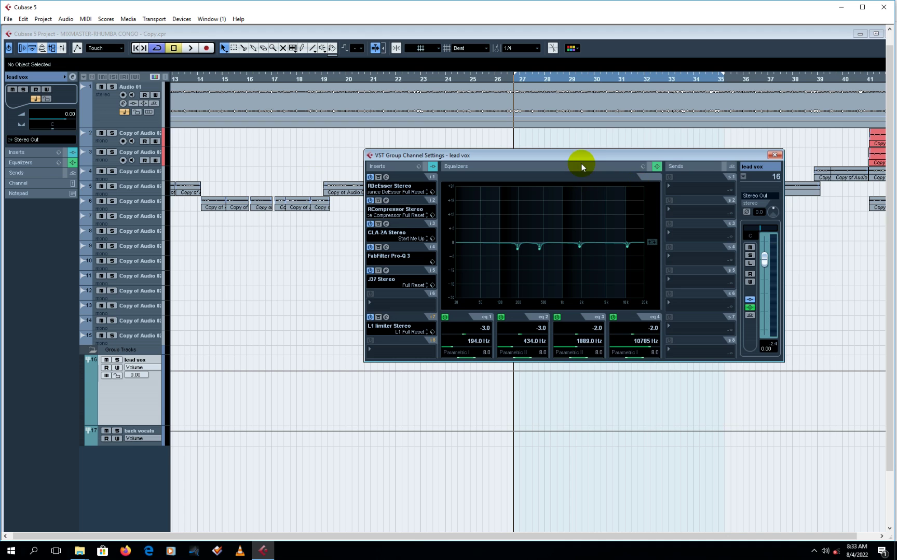
left_click_drag(644, 154, 561, 115)
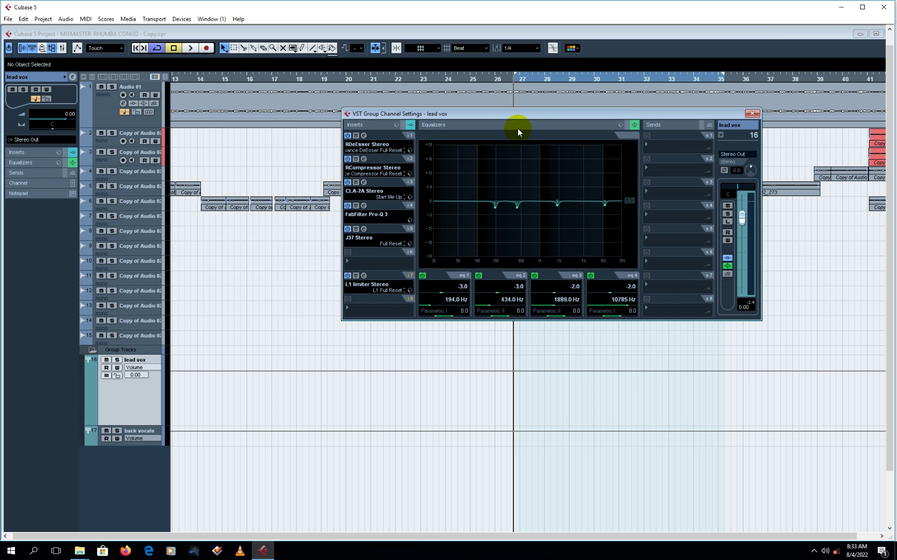
left_click(757, 118)
left_click(154, 432)
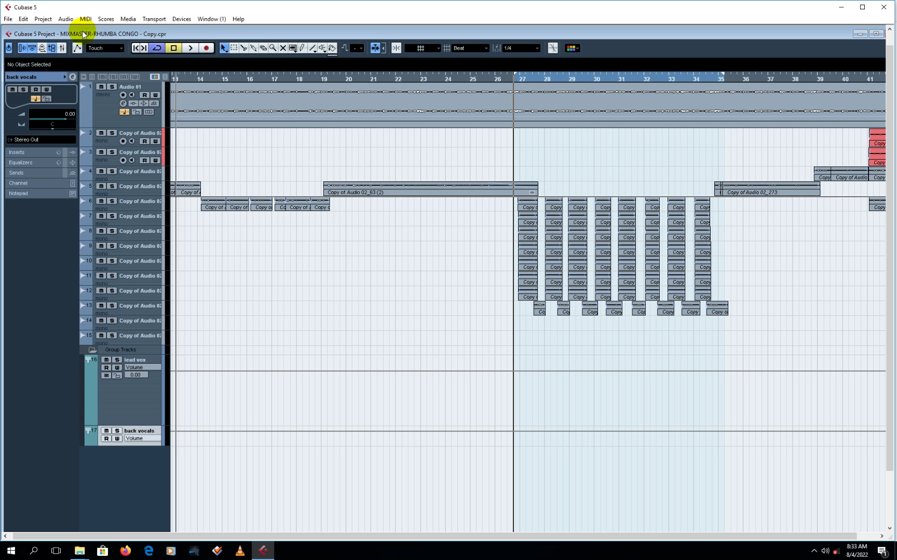
left_click(71, 78)
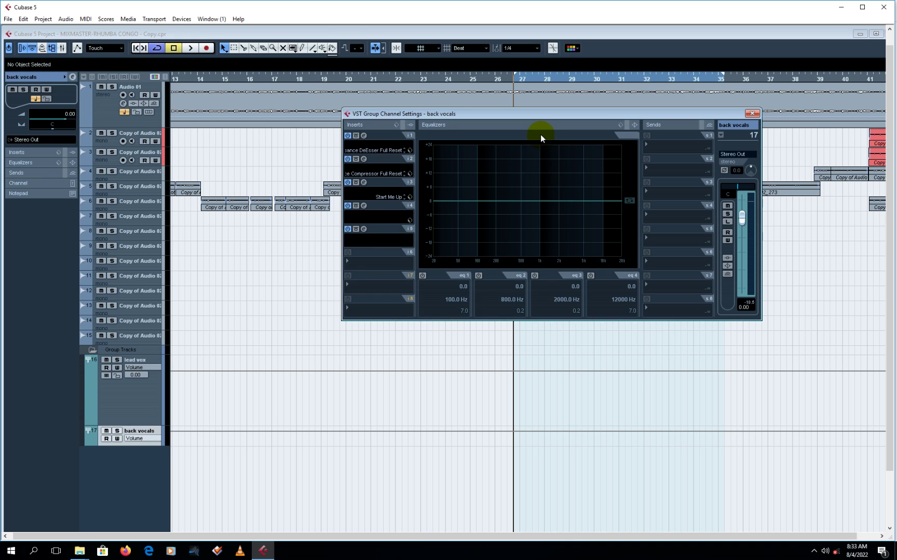
left_click(752, 113)
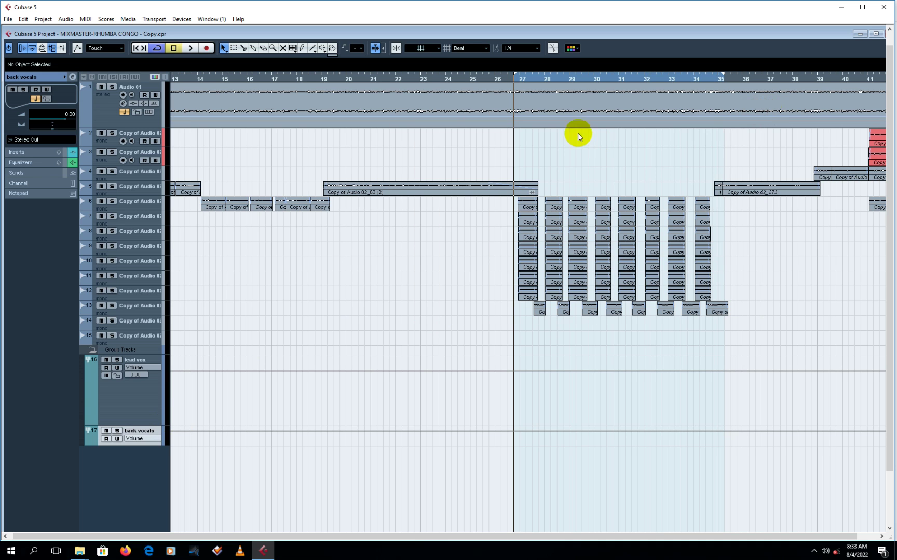
Audition the cycle section with the copied processing on the back vocals group
key("space")
key("space")
key("space")
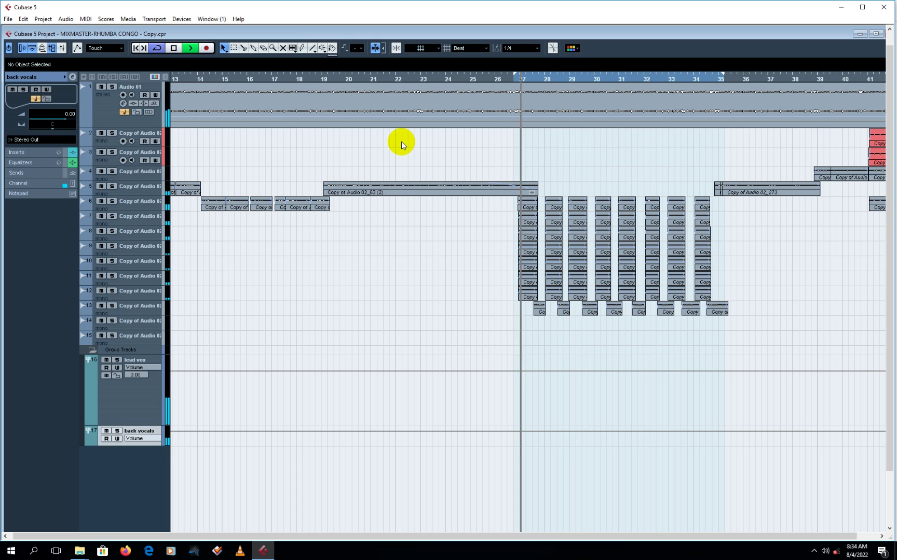
key("space")
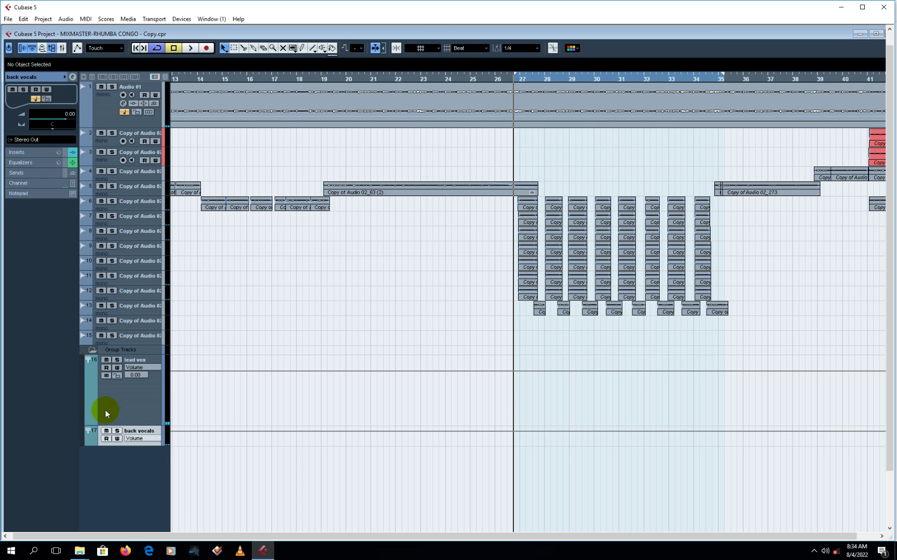
Solo the back vocals group and play it from about bar 27
left_click(116, 431)
key("space")
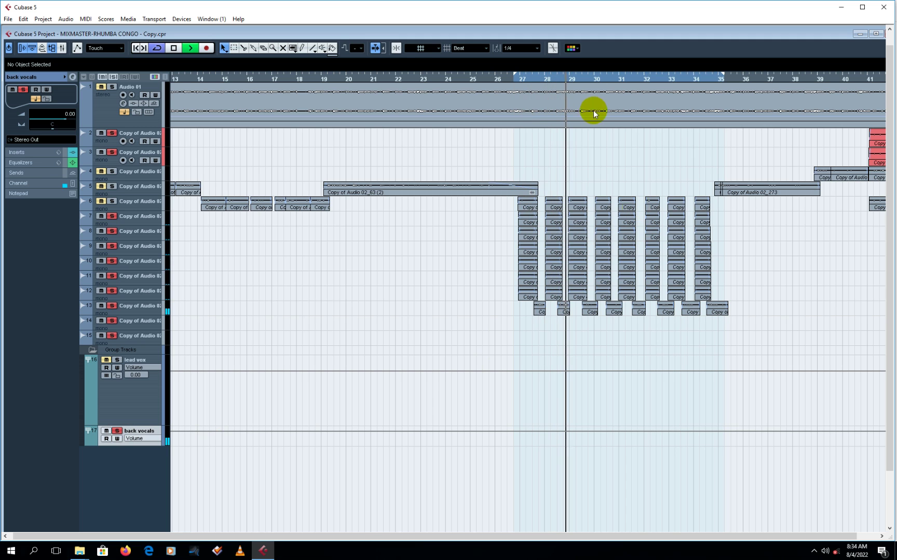
left_click(522, 81)
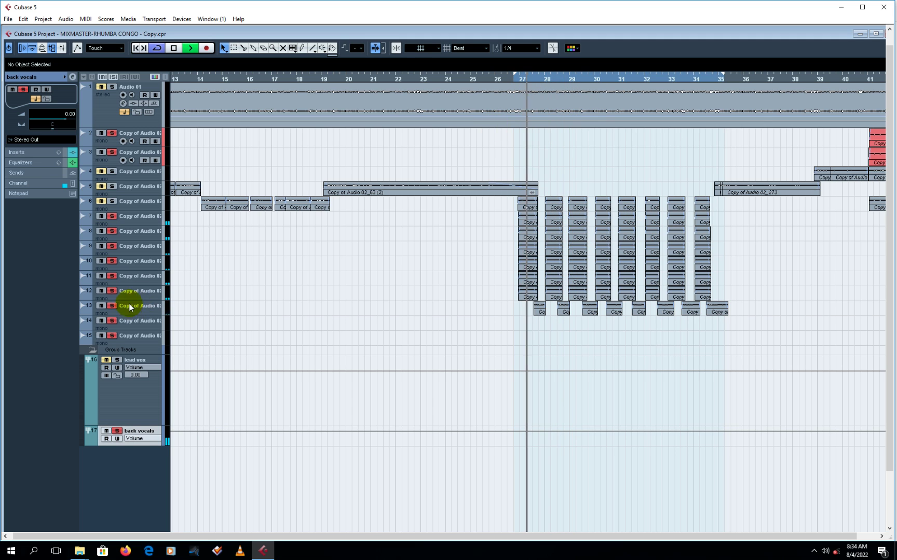
Open the RCompressor insert of the back vocals group and audition the cycle section through it
left_click(72, 78)
key("space")
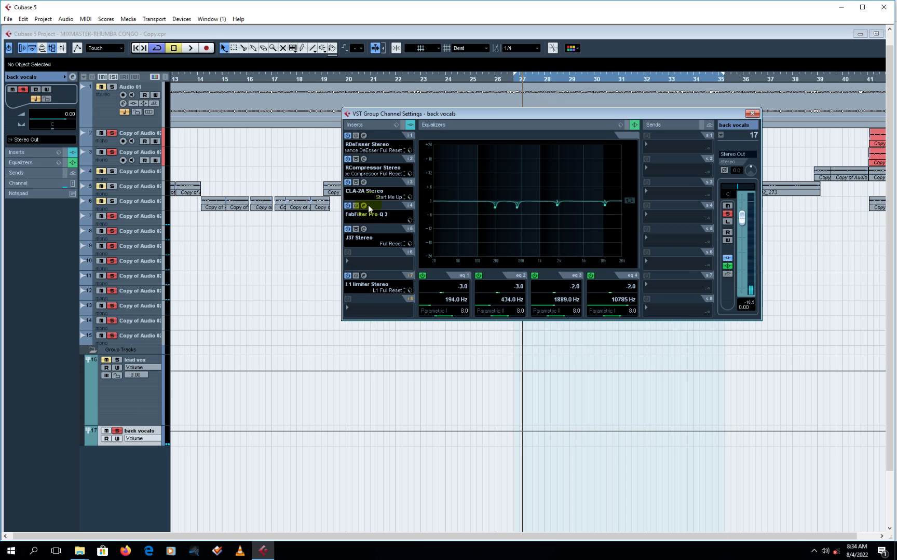
left_click(364, 159)
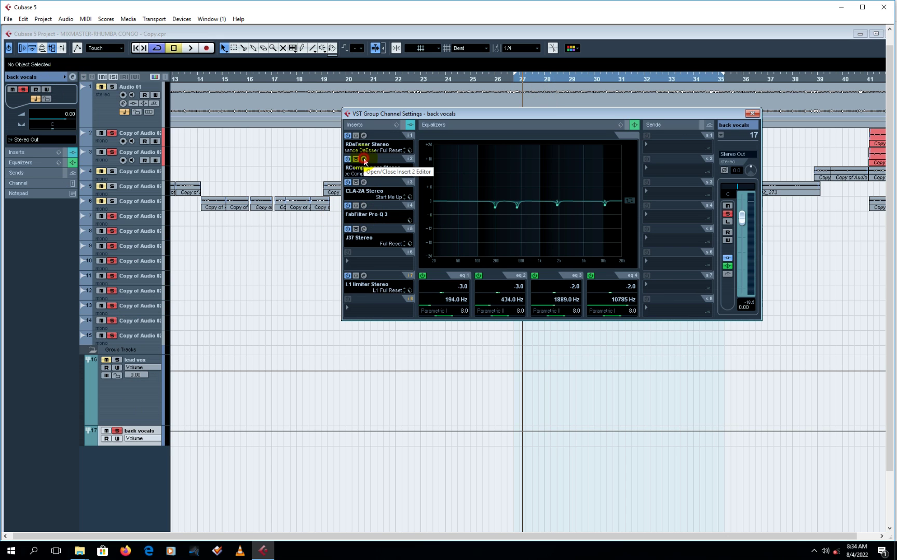
left_click_drag(574, 147, 583, 117)
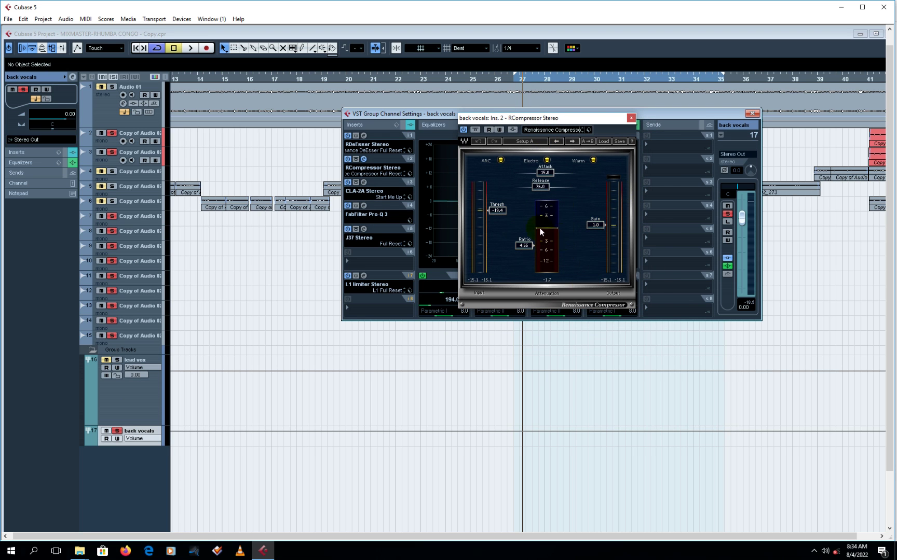
key("space")
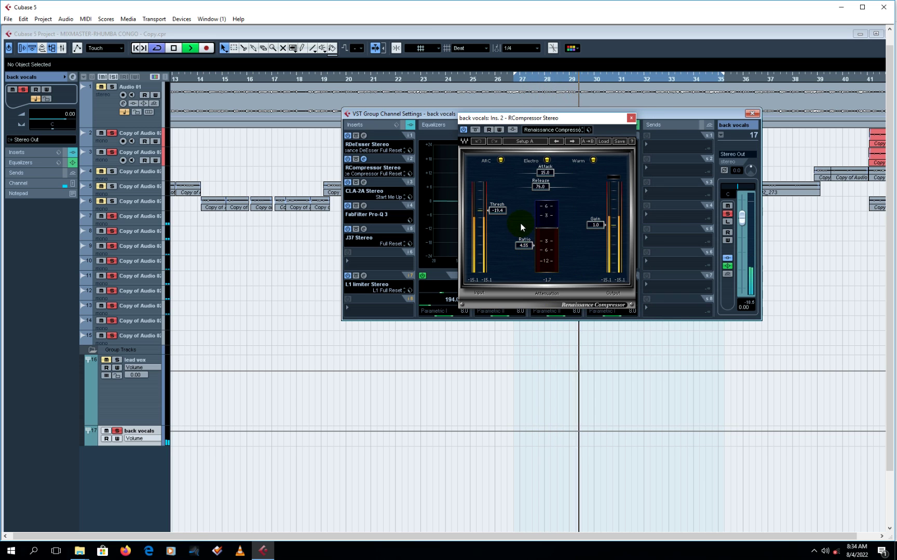
key("space")
Set the threshold of the back vocals RCompressor to -18.6, auditioning the cycle section while adjusting
left_click_drag(501, 211, 501, 214)
key("space")
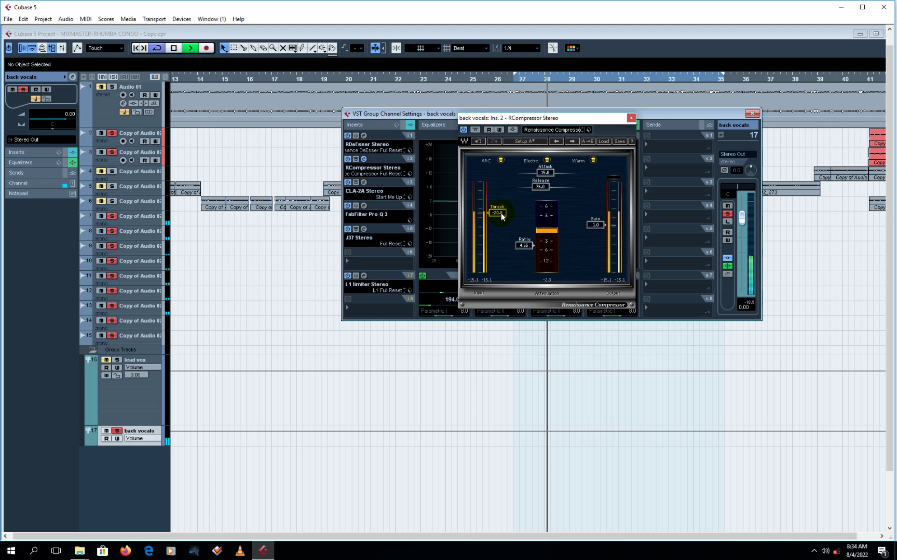
key("space")
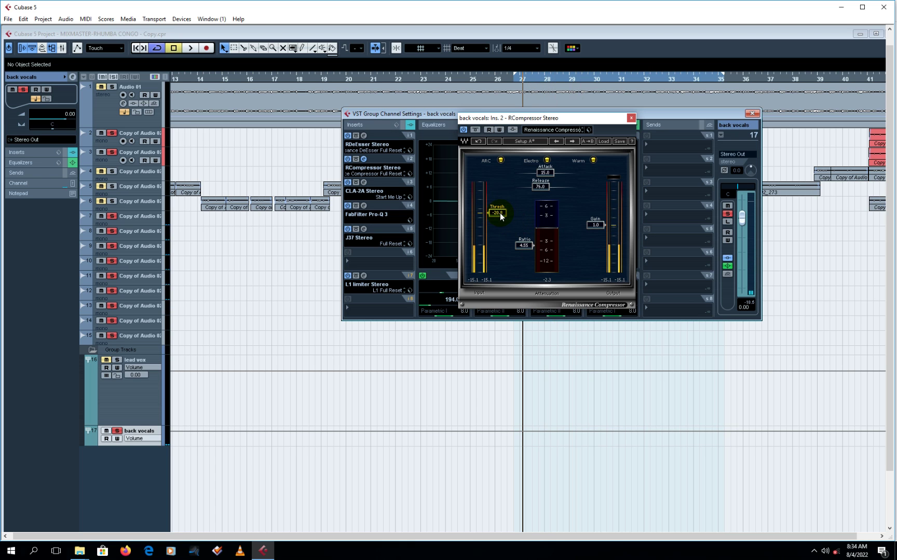
left_click_drag(489, 214, 489, 211)
key("space")
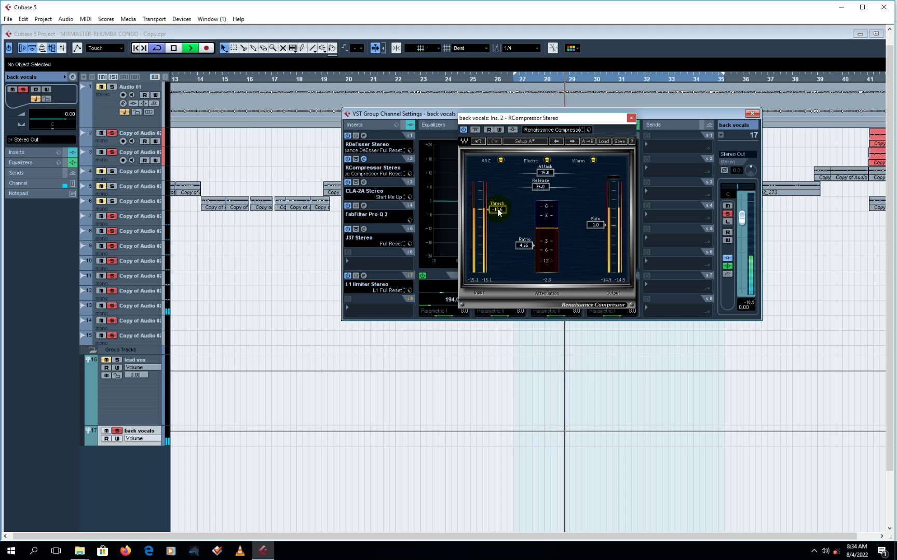
key("space")
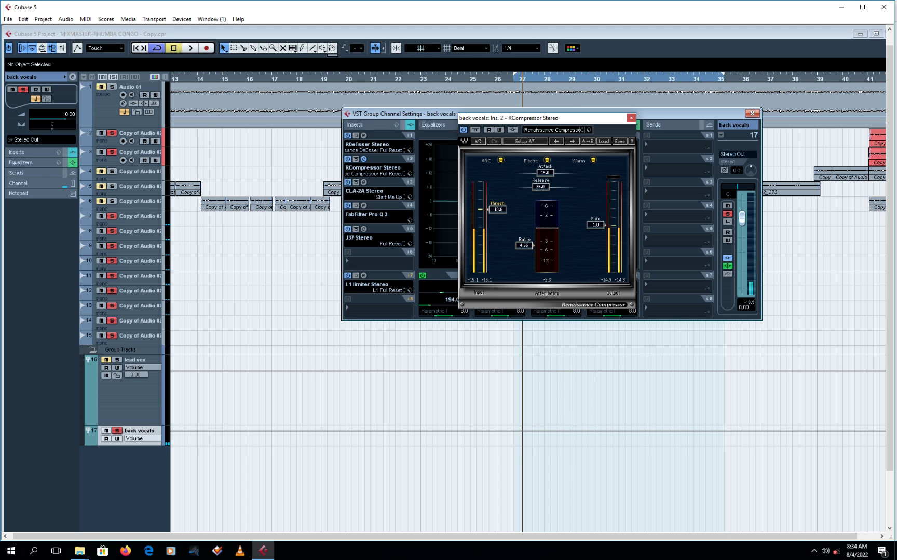
Adjust the RCompressor ratio during playback, trying higher and lower amounts and settling on 4.52
left_click_drag(524, 246, 524, 239)
key("space")
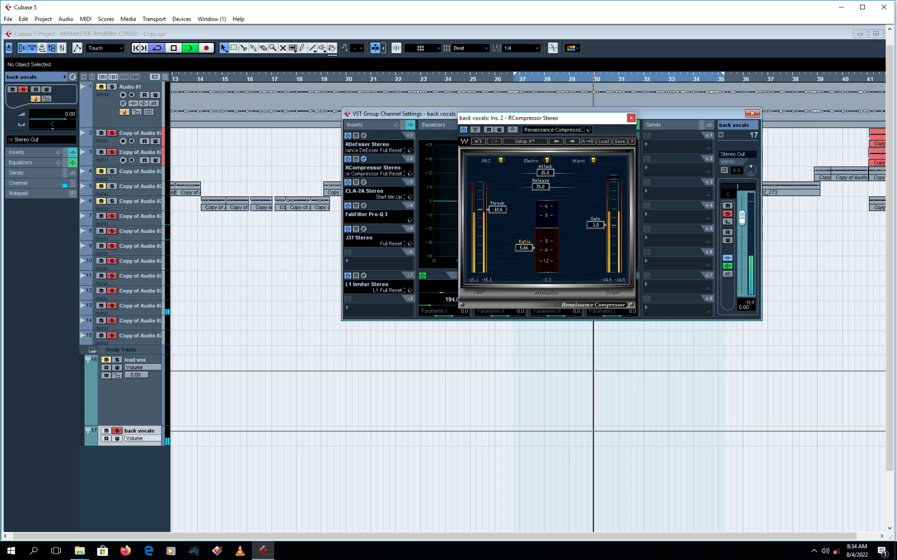
left_click_drag(531, 249, 532, 241)
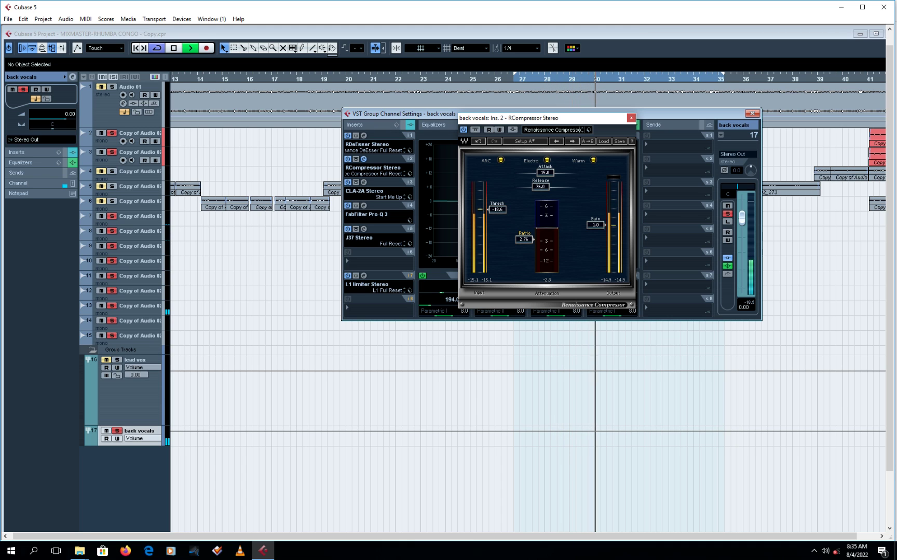
left_click_drag(531, 240, 532, 244)
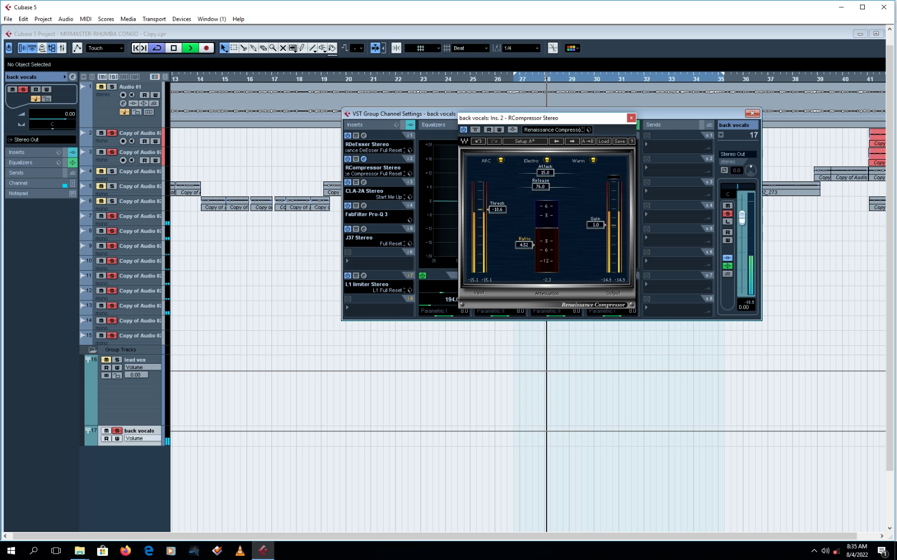
Set the RCompressor attack to 3.01 and its release to 253 while playing the back vocals
key("space")
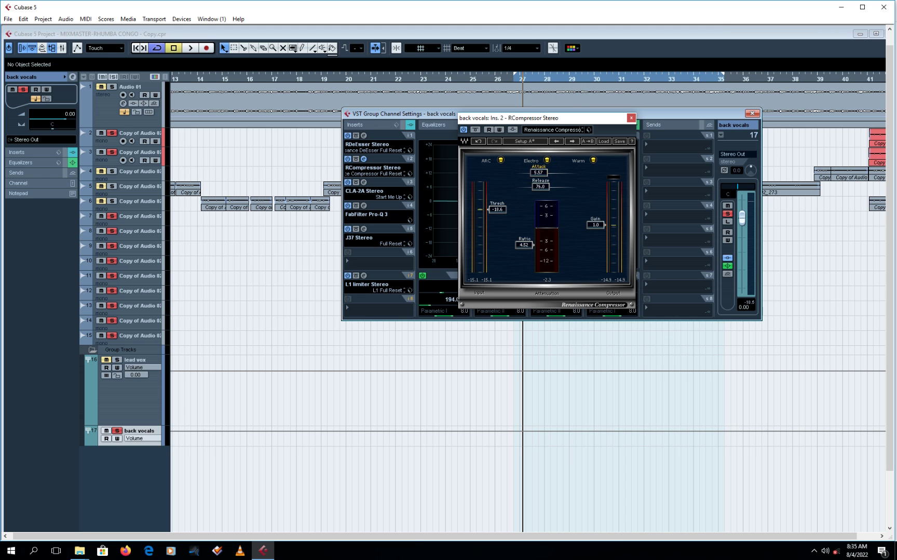
key("space")
left_click_drag(535, 175, 535, 180)
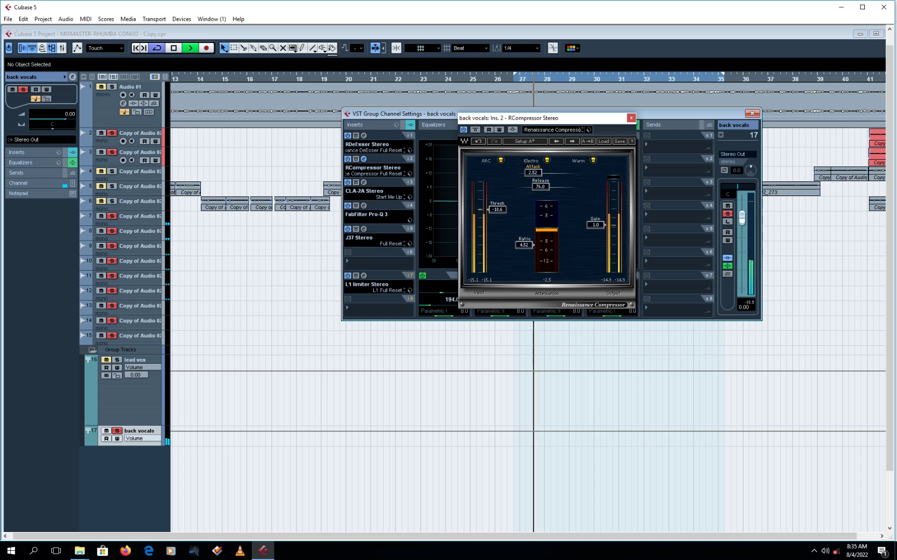
left_click_drag(534, 175, 534, 173)
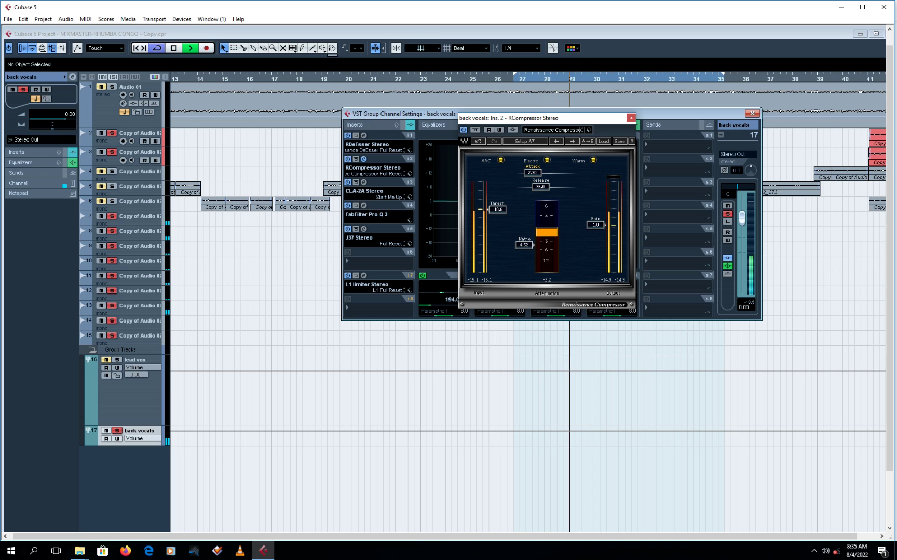
left_click_drag(534, 176, 545, 185)
key("space")
key("space")
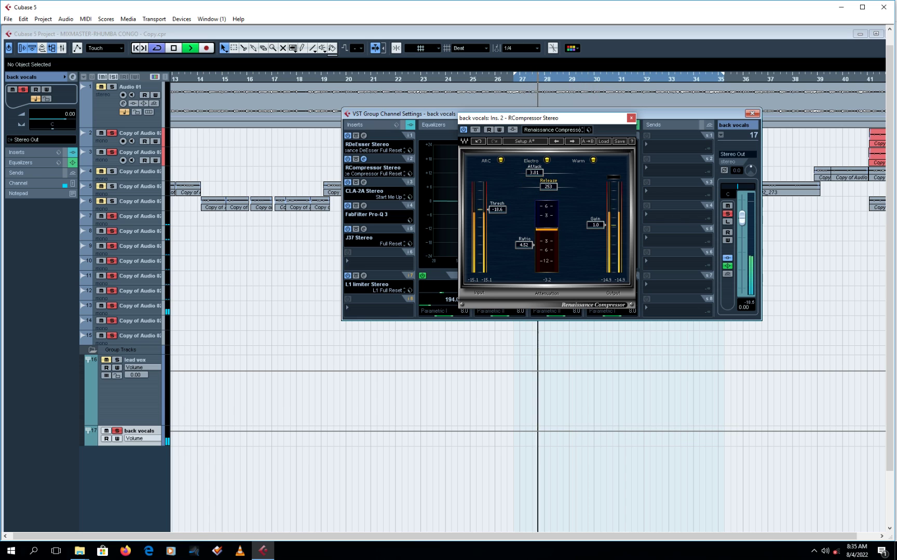
Fine-tune the RCompressor release to 255, audition the compression and close the compressor's editor
key("space")
key("space")
left_click_drag(548, 187, 548, 185)
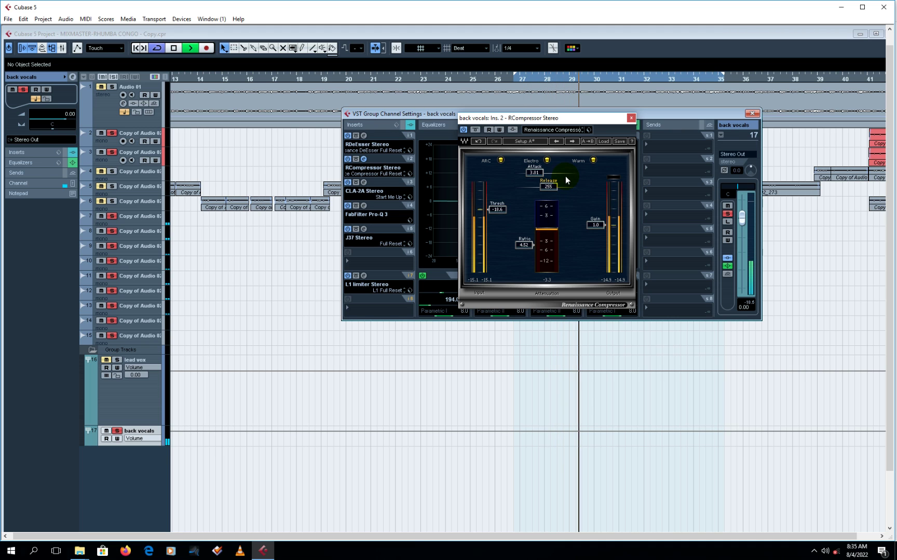
key("space")
key("space")
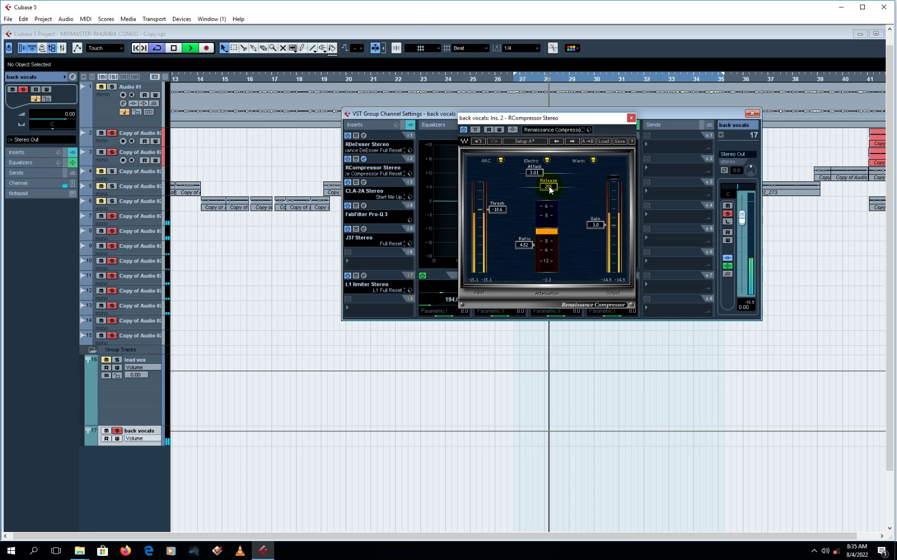
key("space")
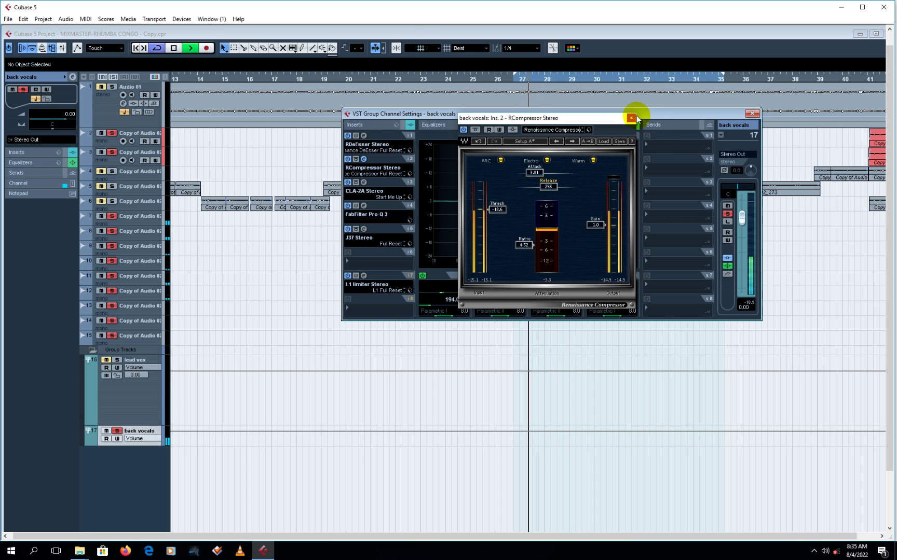
left_click(631, 119)
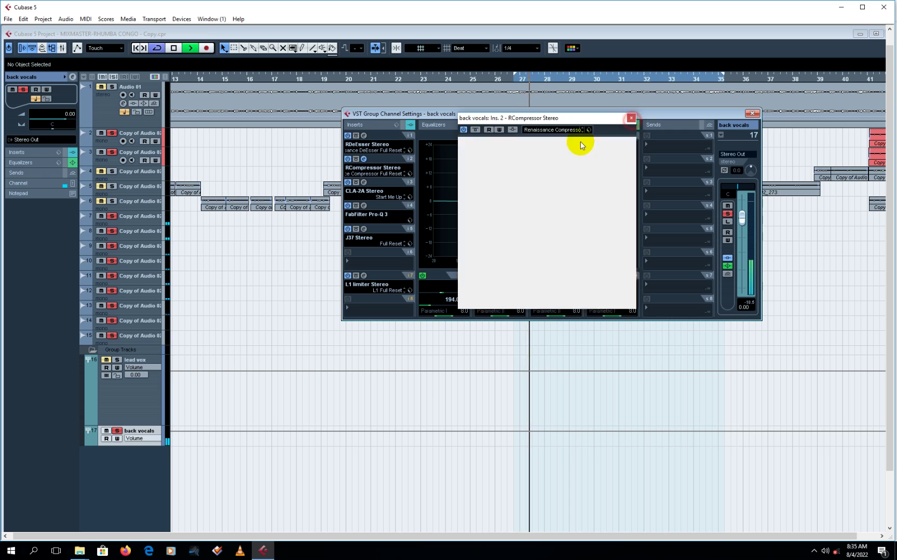
Compare the back vocals with the J37 and FabFilter Pro-Q 3 inserts switched off and on
left_click(348, 230)
left_click(348, 229)
key("space")
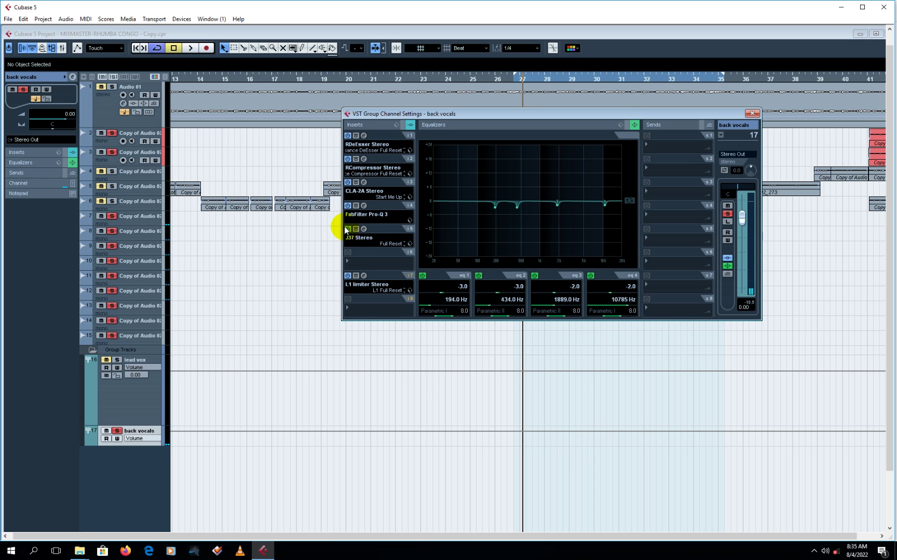
key("space")
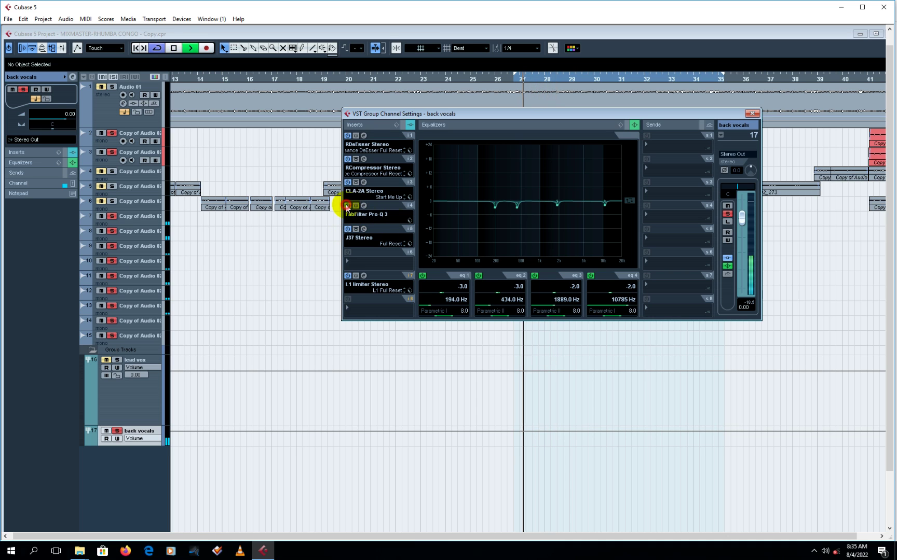
key("space")
Compare the back vocals with the CLA-2A and RCompressor inserts each switched off and back on
left_click(348, 182)
key("space")
left_click(348, 183)
left_click(348, 159)
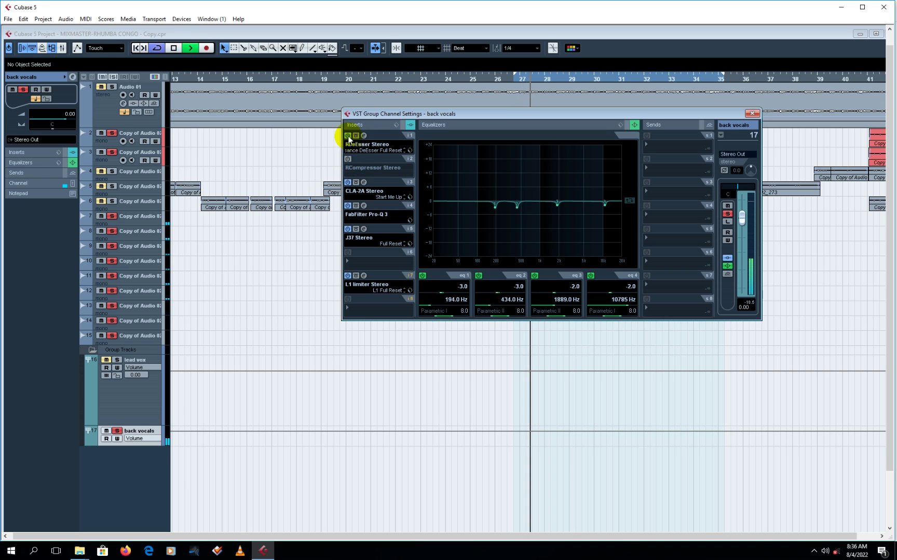
key("space")
left_click(347, 159)
Audition the cycle section with all inserts of the back vocals group active
key("space")
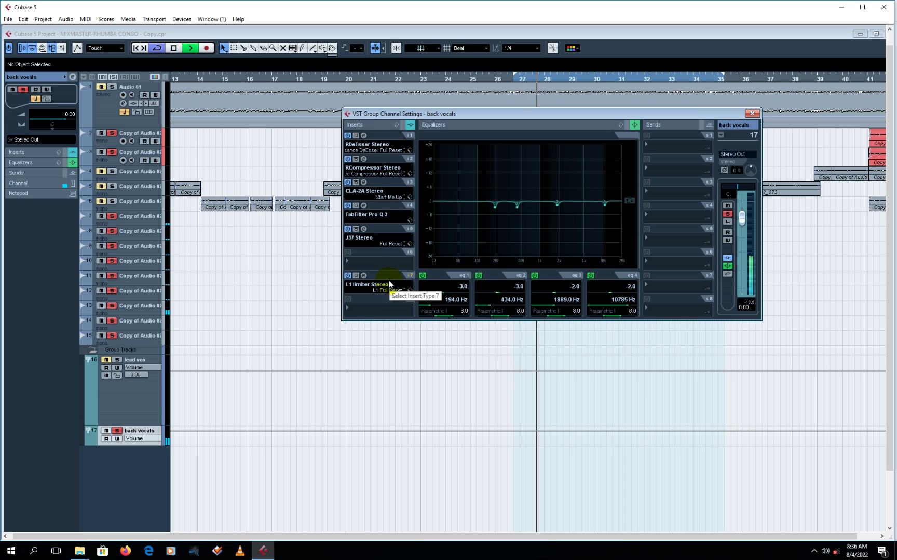
key("space")
key("space")
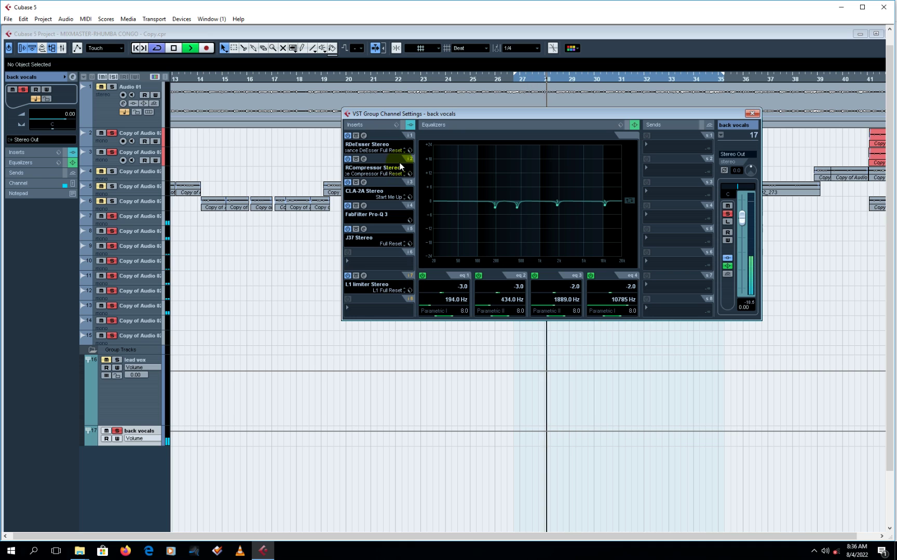
key("space")
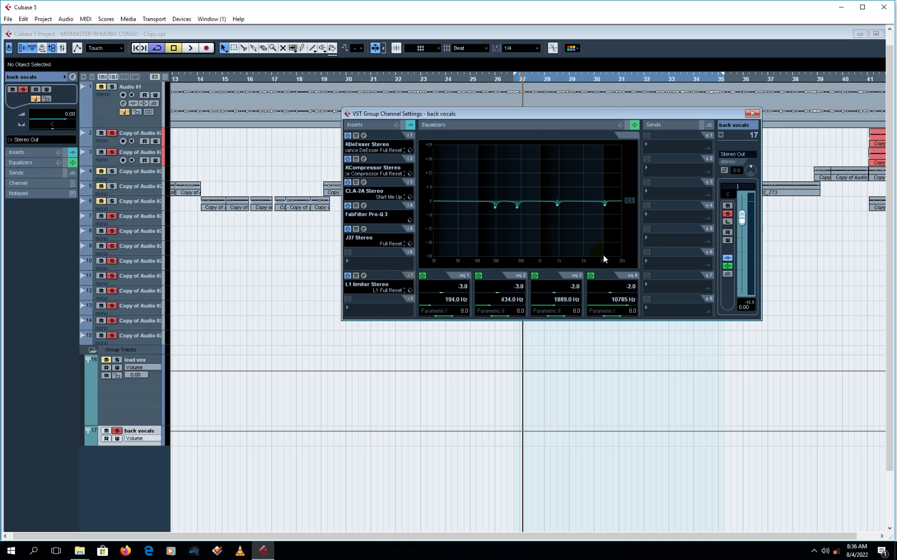
Open the L1 limiter on the back vocals group and set its linked threshold and out ceiling to -20.2
left_click(364, 275)
left_click_drag(477, 162, 595, 125)
key("space")
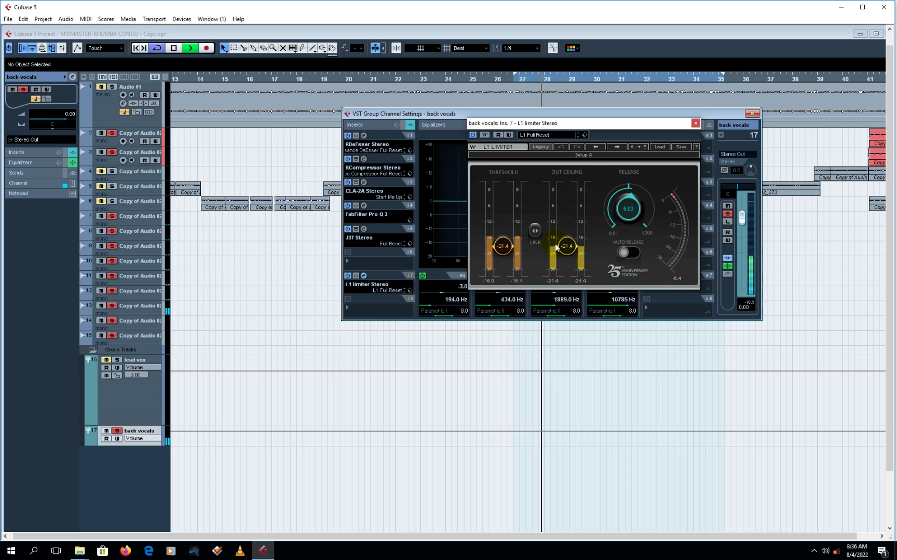
key("space")
left_click(677, 280)
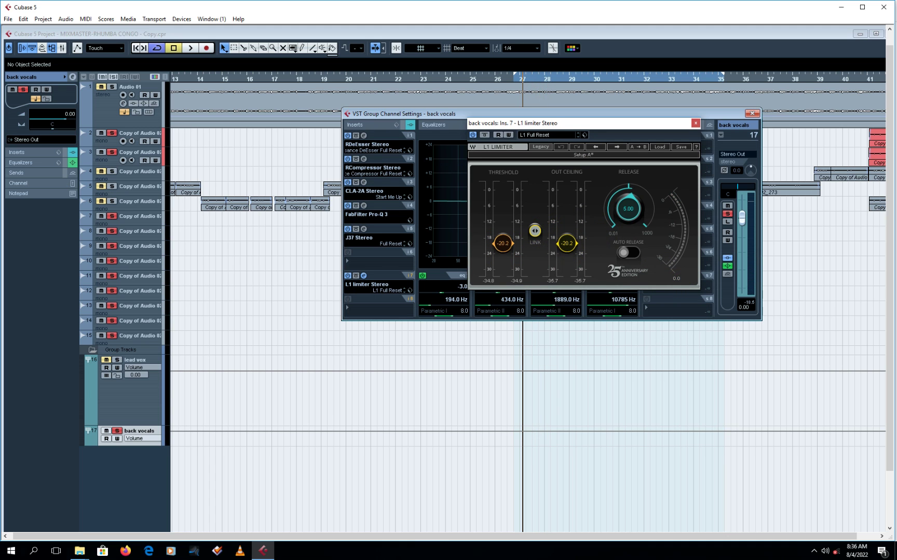
key("space")
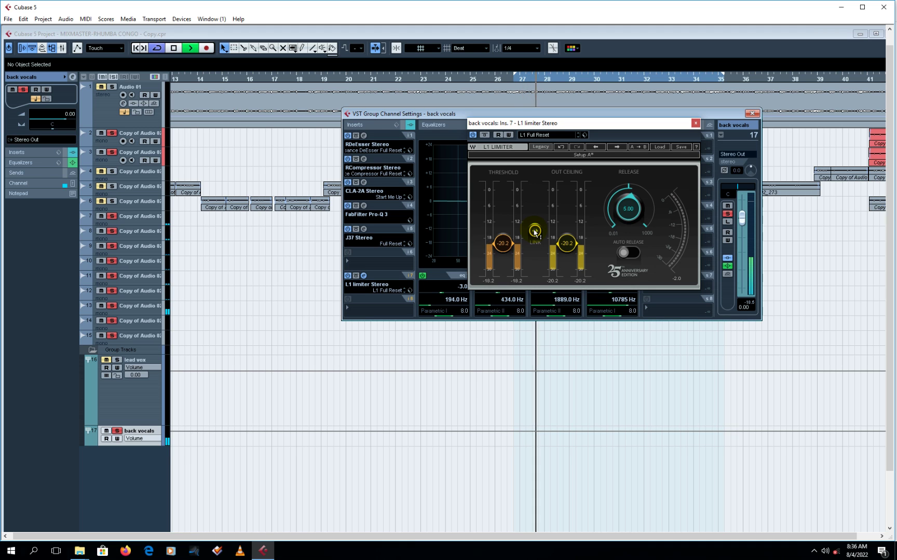
key("space")
key("space")
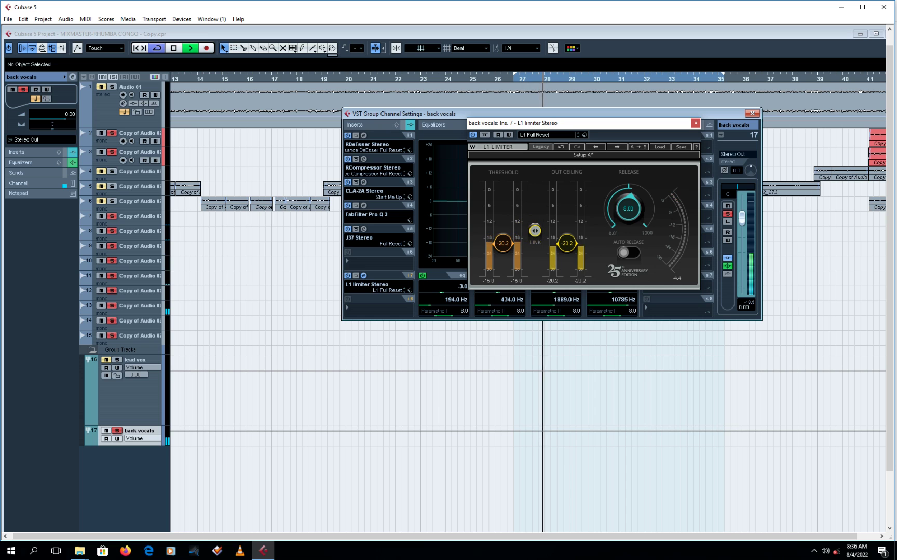
Set the L1 limiter's linked threshold and out ceiling to -20.8 by ear, and close the limiter and channel settings
left_click_drag(532, 234, 533, 232)
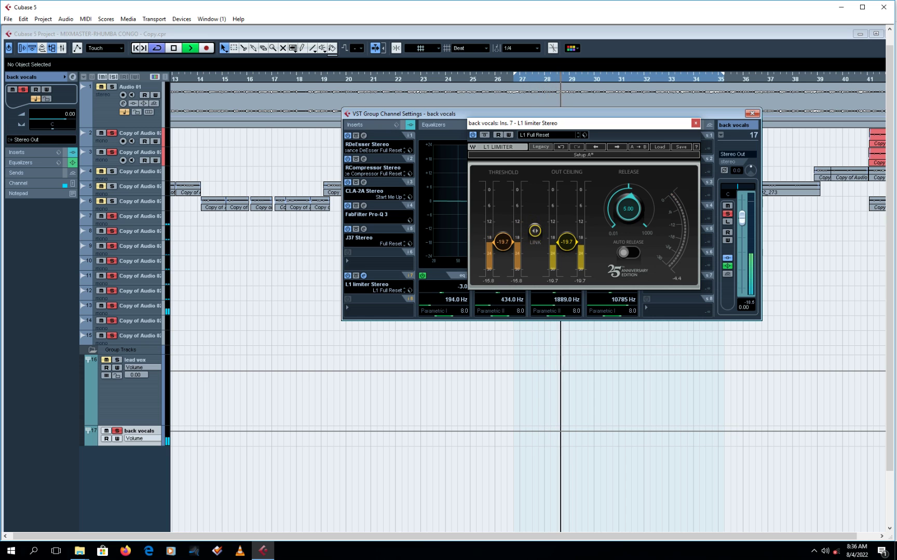
left_click_drag(533, 232, 531, 234)
key("space")
key("space")
left_click_drag(532, 234, 531, 234)
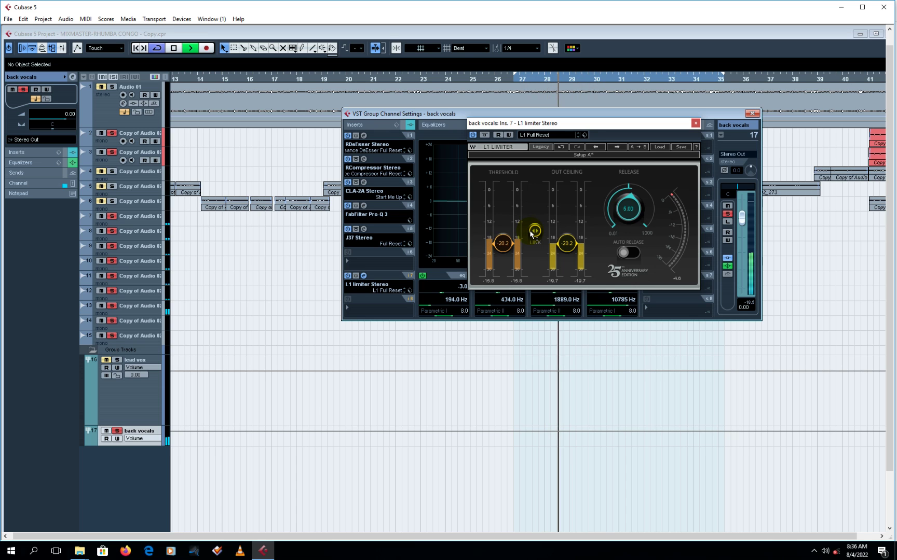
left_click_drag(531, 233, 532, 236)
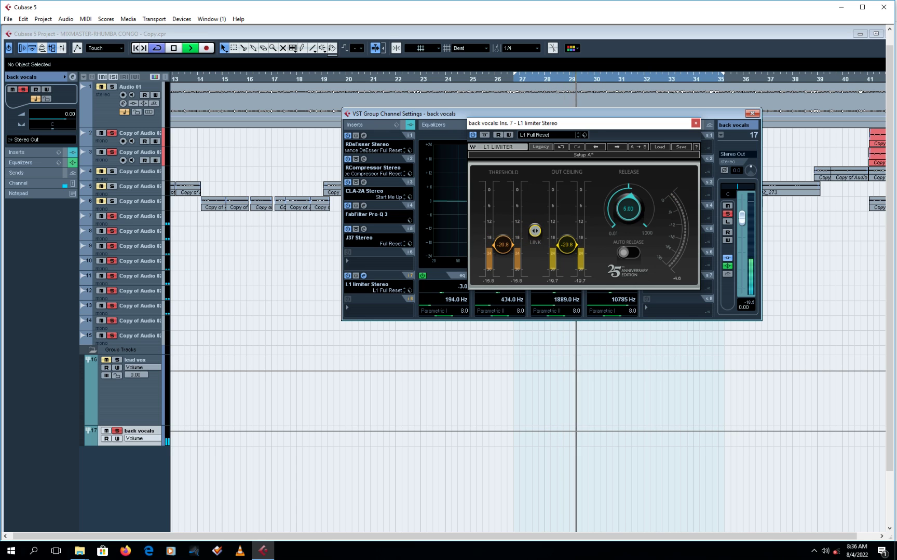
left_click(696, 123)
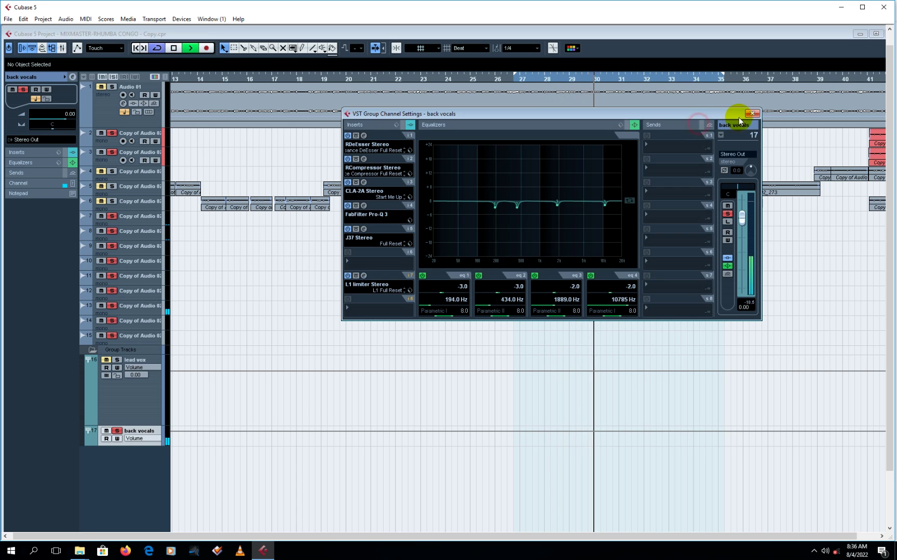
left_click(752, 114)
key("space")
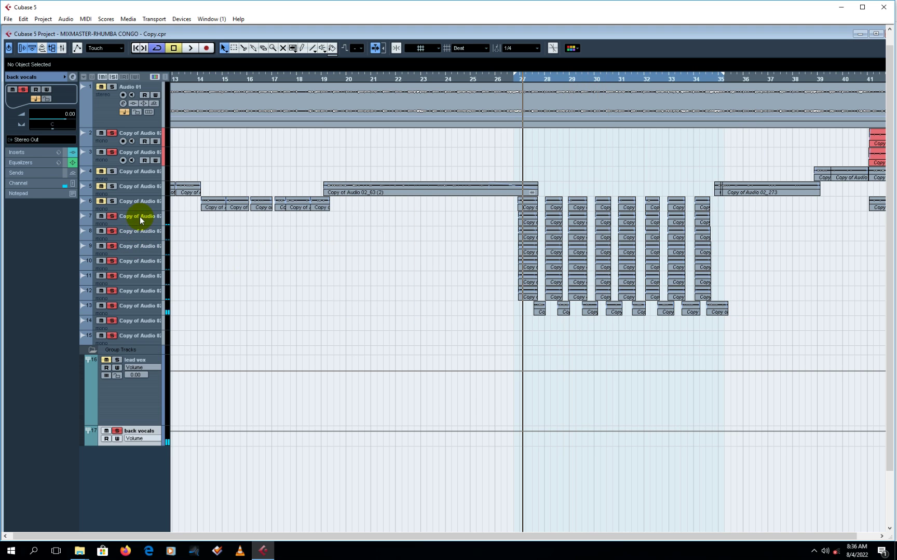
Check the channel settings of the stacked backing vocal tracks 7 to 13 one by one
left_click(139, 219)
left_click(131, 236)
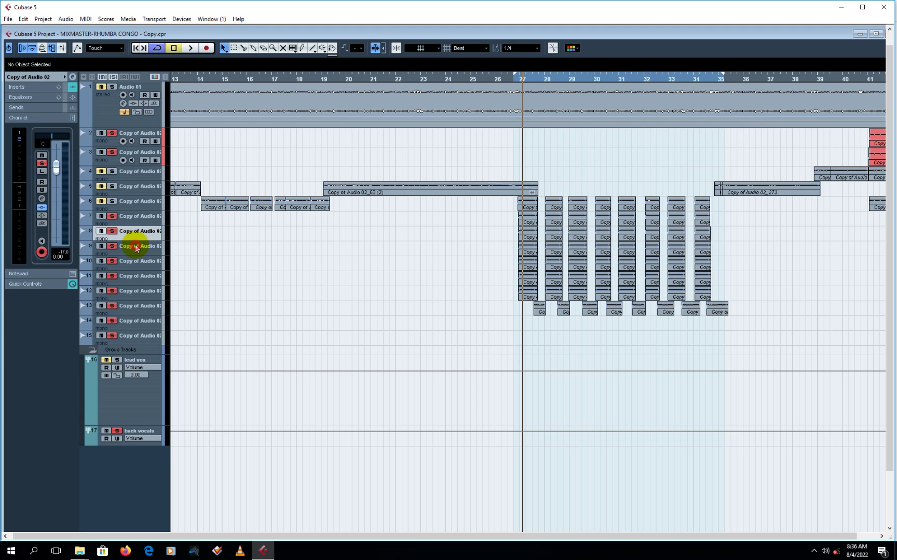
left_click(135, 263)
left_click(134, 277)
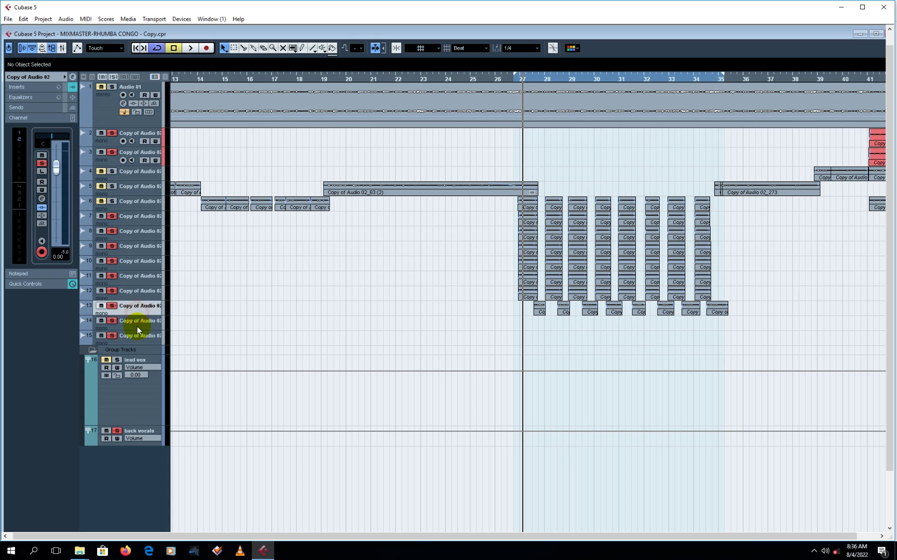
left_click(151, 228)
left_click(149, 216)
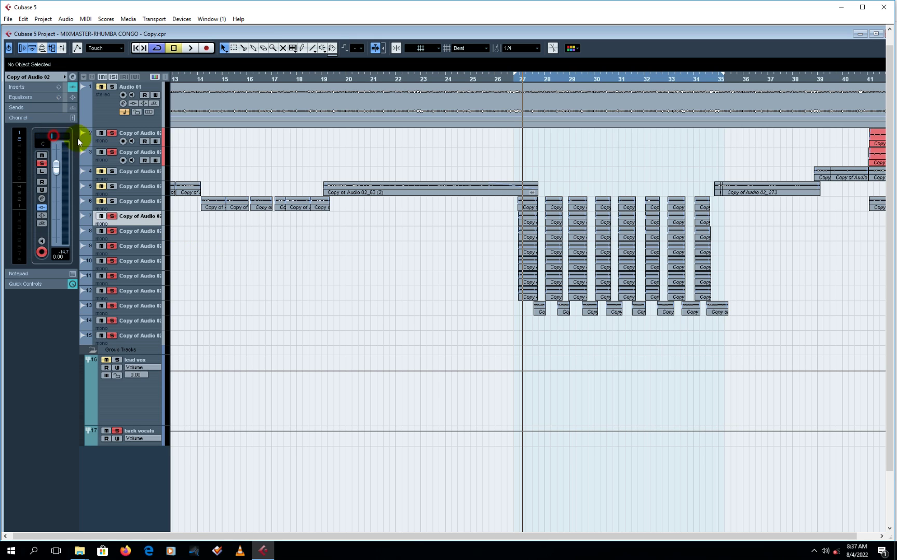
Go through backing vocal tracks 8 to 10, audition them and pan track 10 fully left
left_click(137, 239)
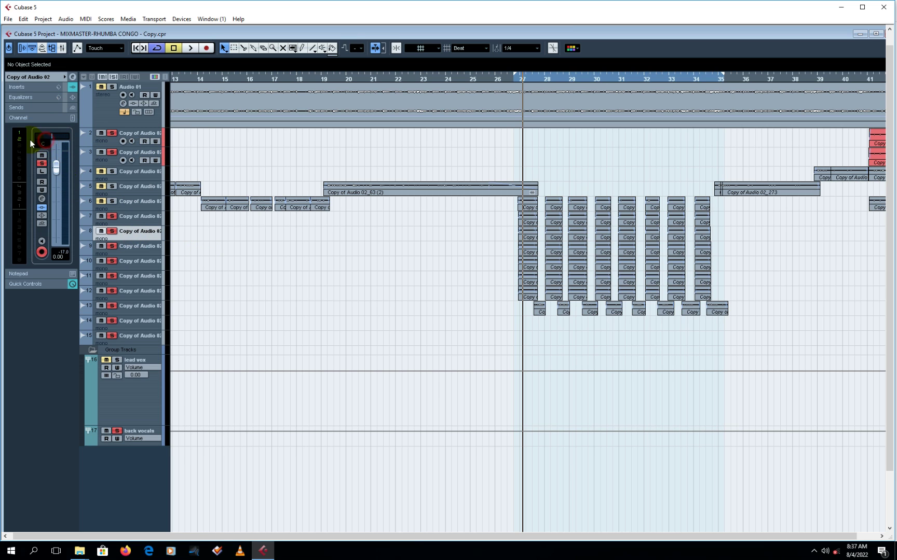
key("space")
left_click(154, 252)
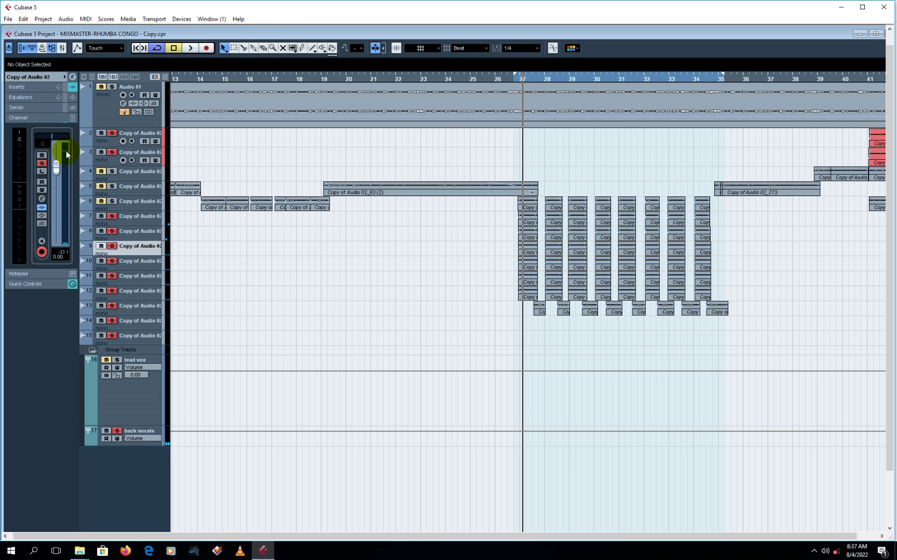
left_click(138, 261)
key("space")
key("space")
Compare tracks 10 to 12 during playback and pan backing vocal track 11 to the right, about R65
left_click(152, 278)
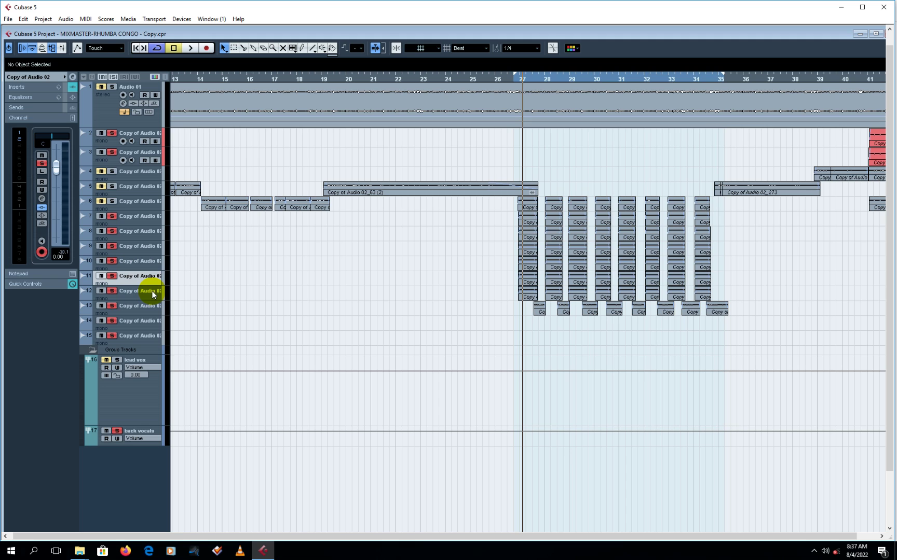
key("space")
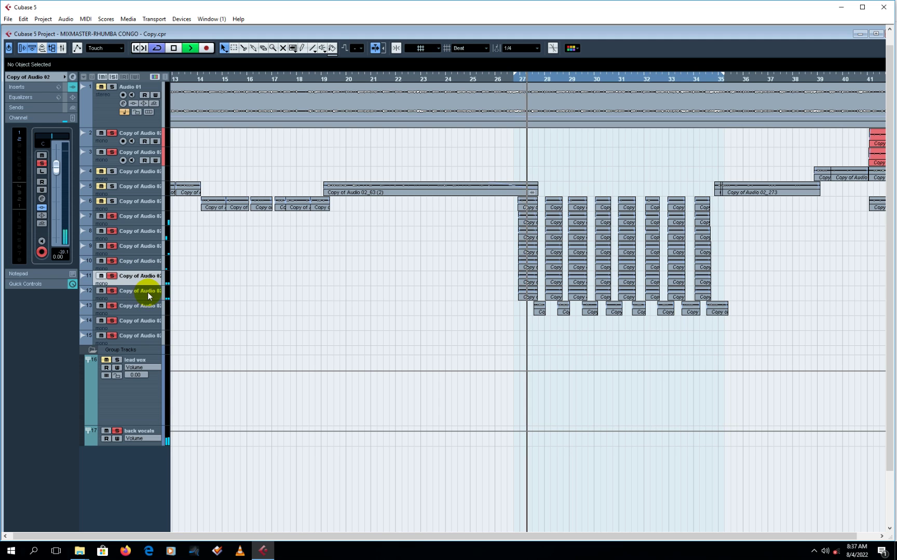
left_click(147, 294)
left_click(149, 280)
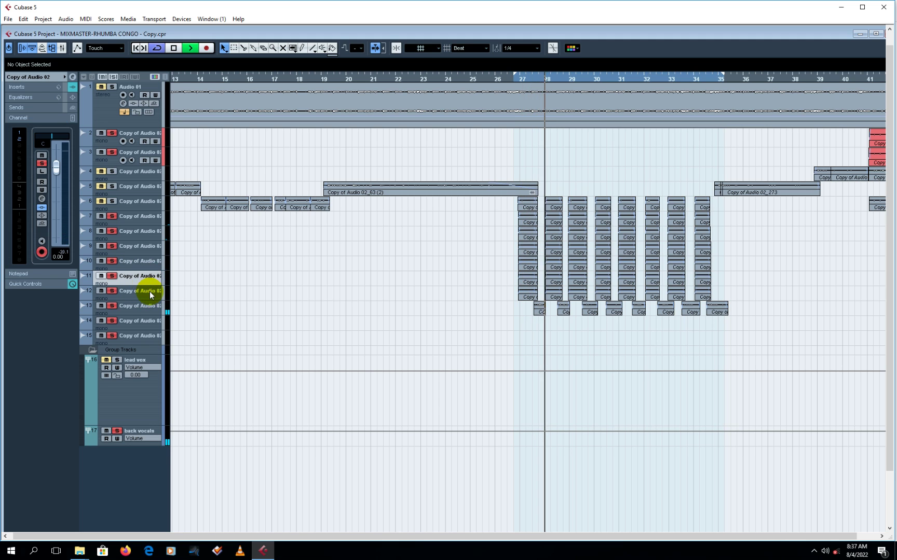
left_click(146, 260)
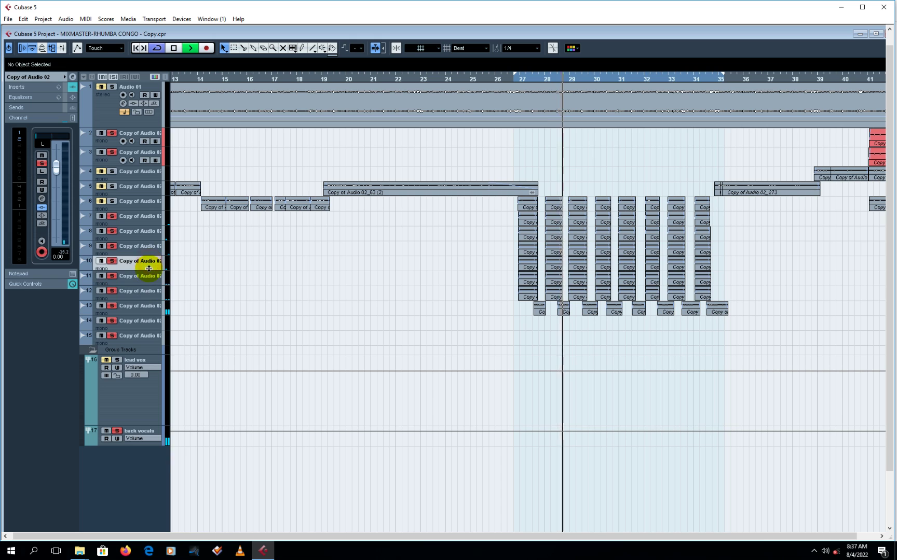
left_click(150, 279)
key("space")
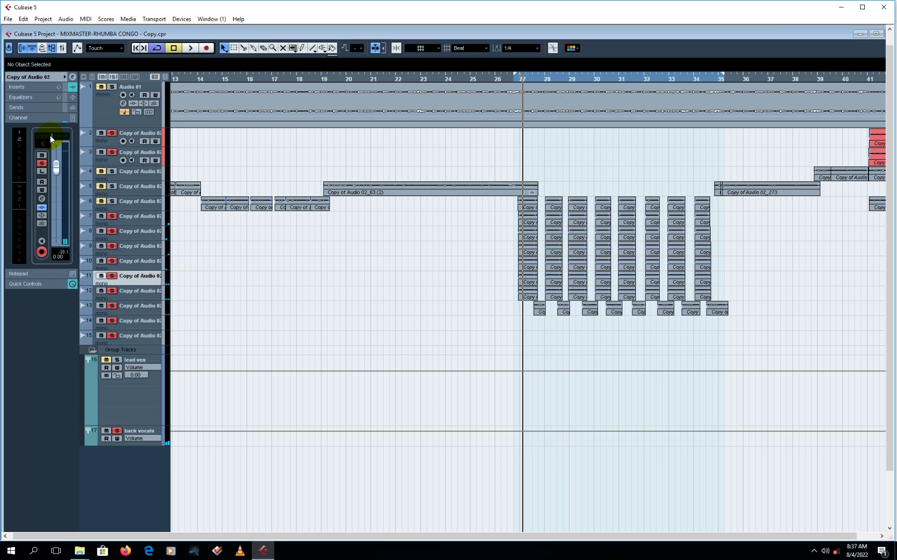
left_click_drag(50, 135, 61, 136)
key("space")
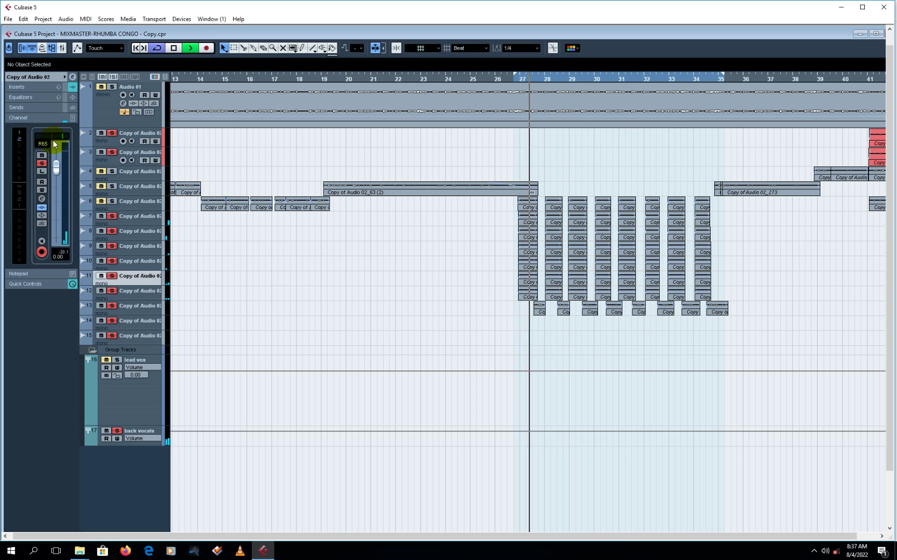
left_click(44, 142)
left_click_drag(45, 145, 156, 296)
Pan backing vocal track 12 to L80 and audition the cycle section
left_click(150, 294)
key("space")
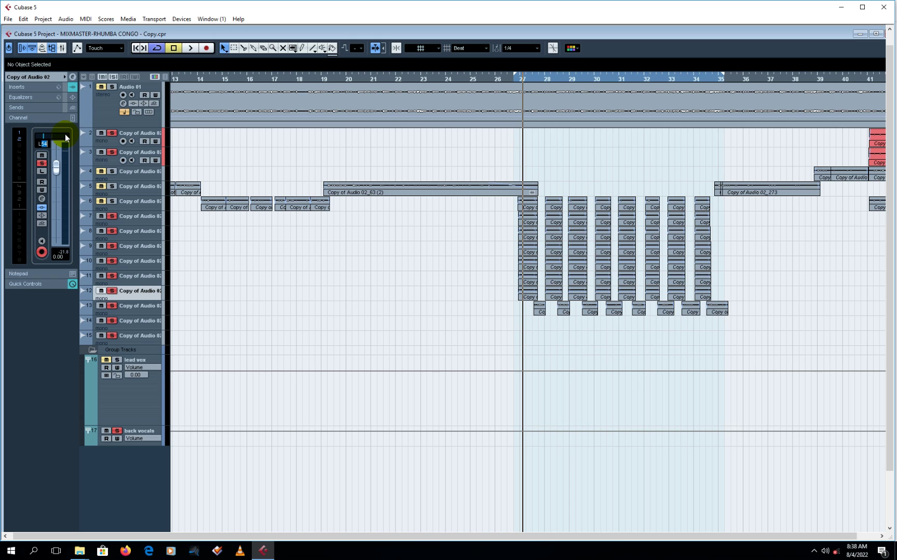
key("space")
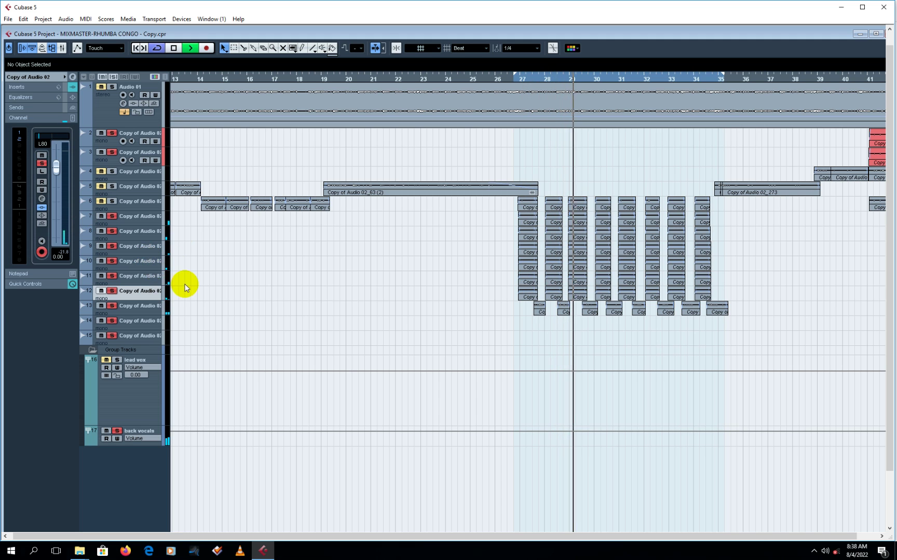
key("space")
Pan backing vocal track 7 to R75 and track 8 to L75, and audition the result
left_click(139, 216)
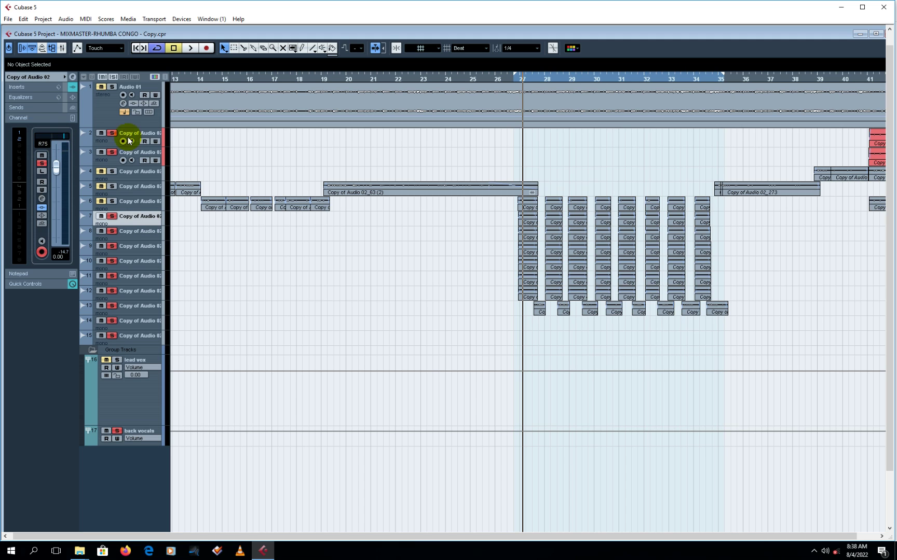
left_click(154, 237)
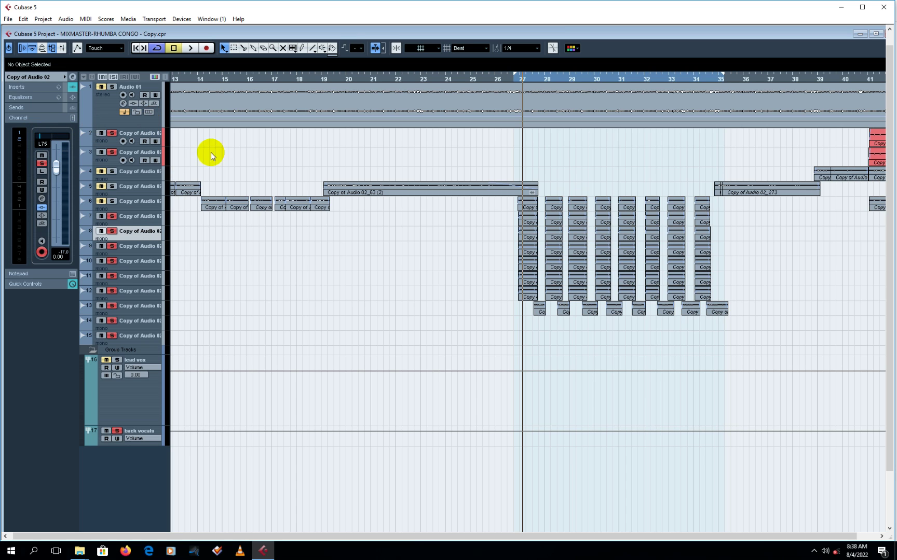
key("space")
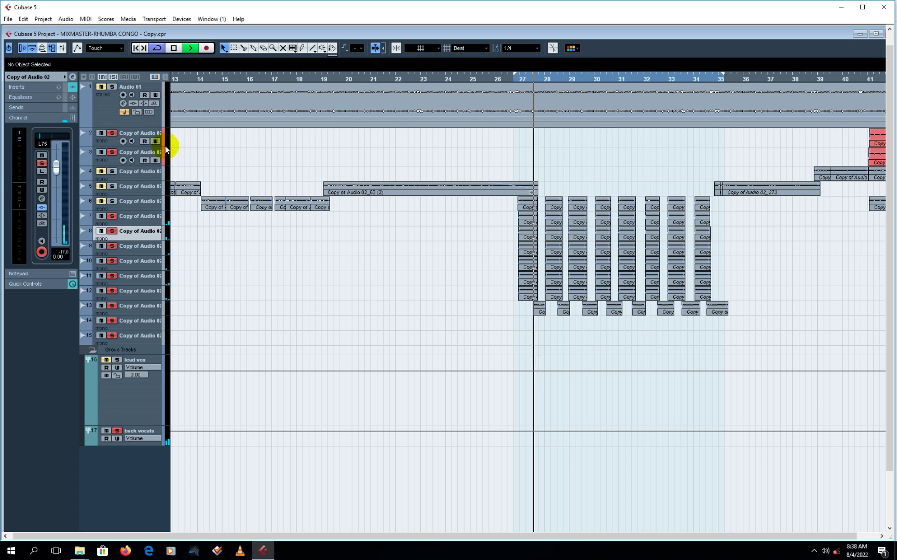
key("space")
Play the panned backing vocals together with the Audio 01 track and save the project
key("space")
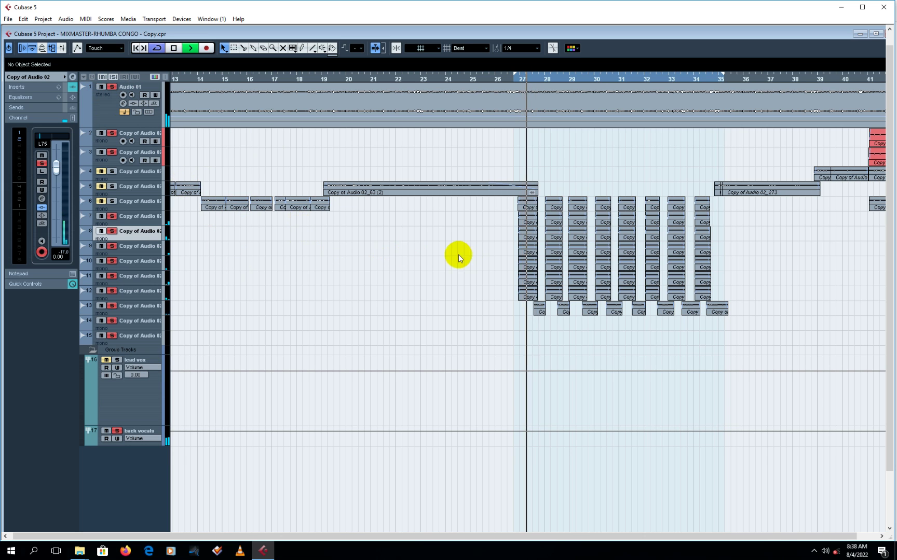
left_click(8, 18)
left_click(58, 84)
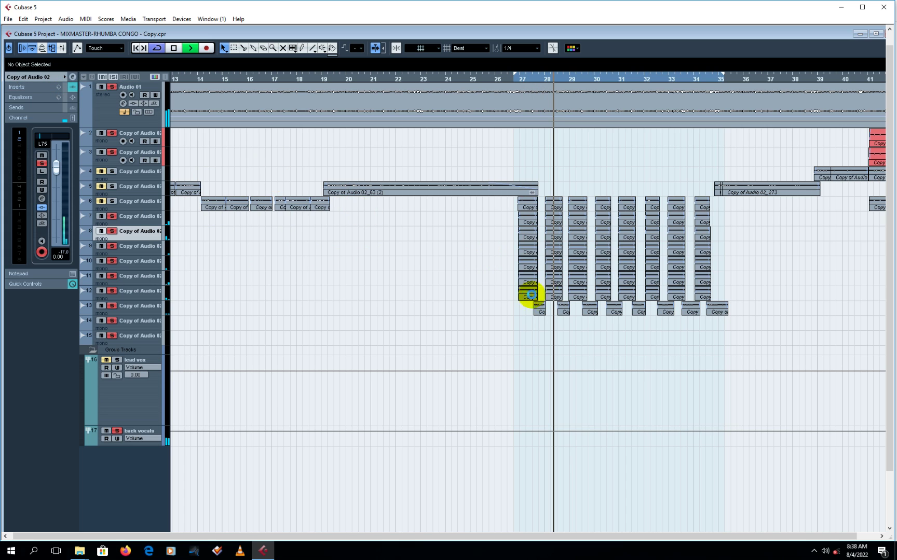
Compare the back vocals group with its J37 insert off and on, and inspect the J37 settings during playback
left_click(139, 431)
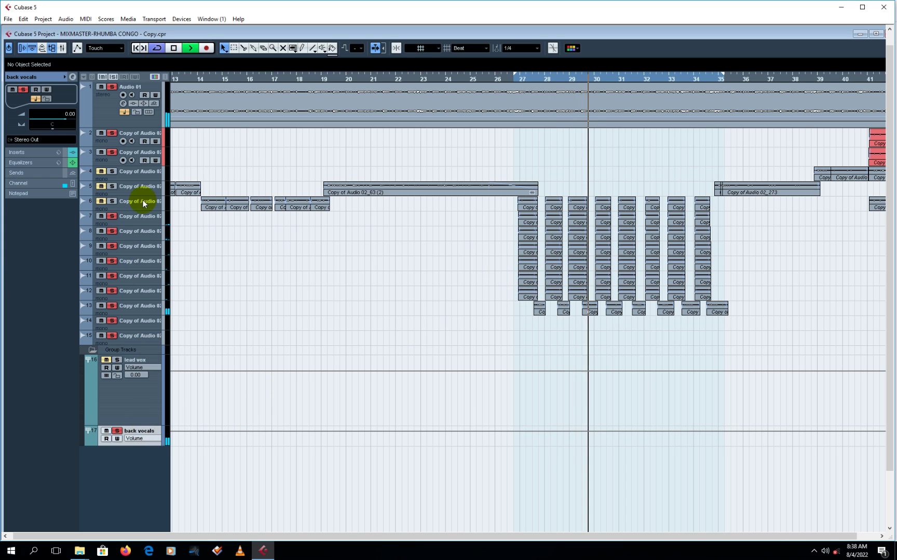
left_click(73, 77)
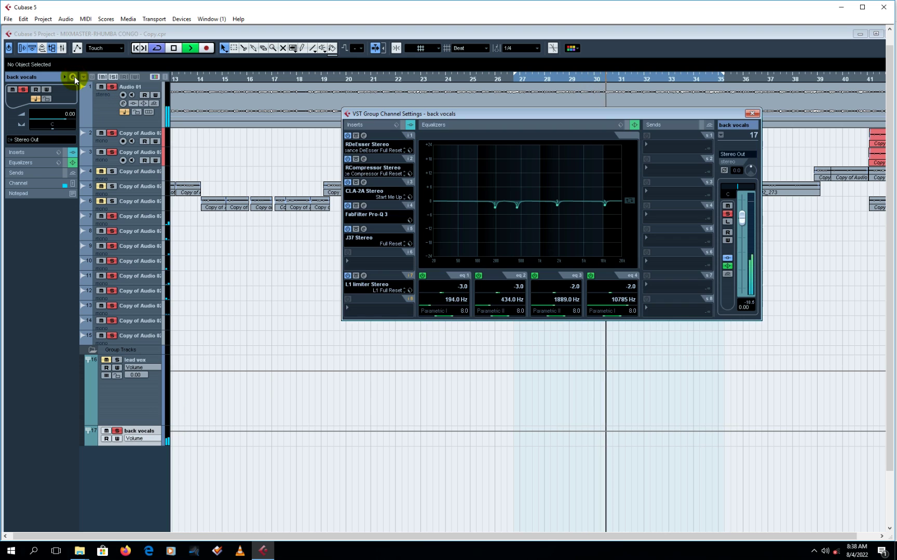
left_click(348, 229)
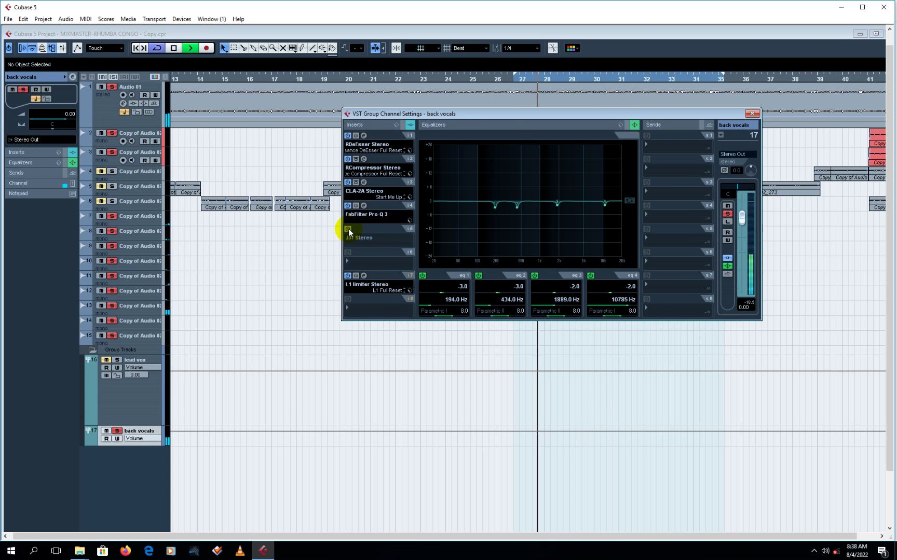
left_click(347, 230)
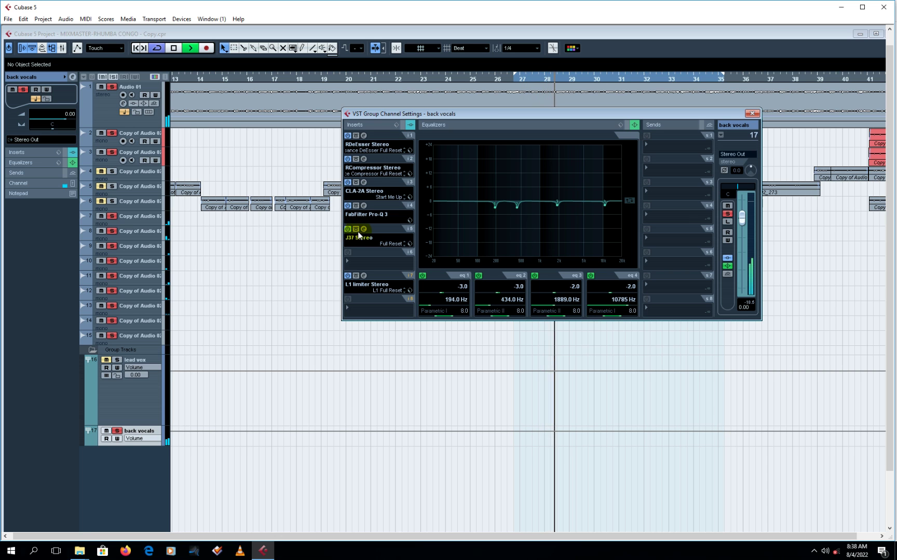
left_click(363, 229)
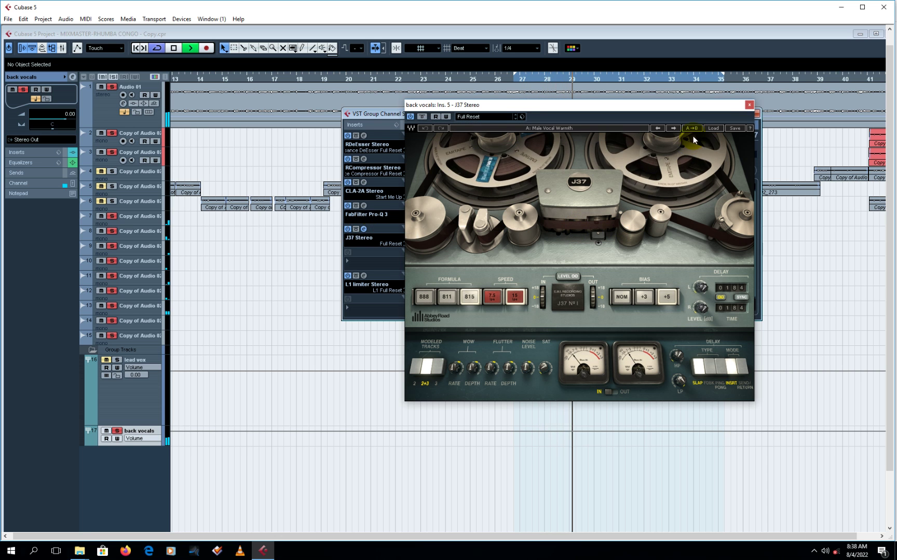
left_click(748, 106)
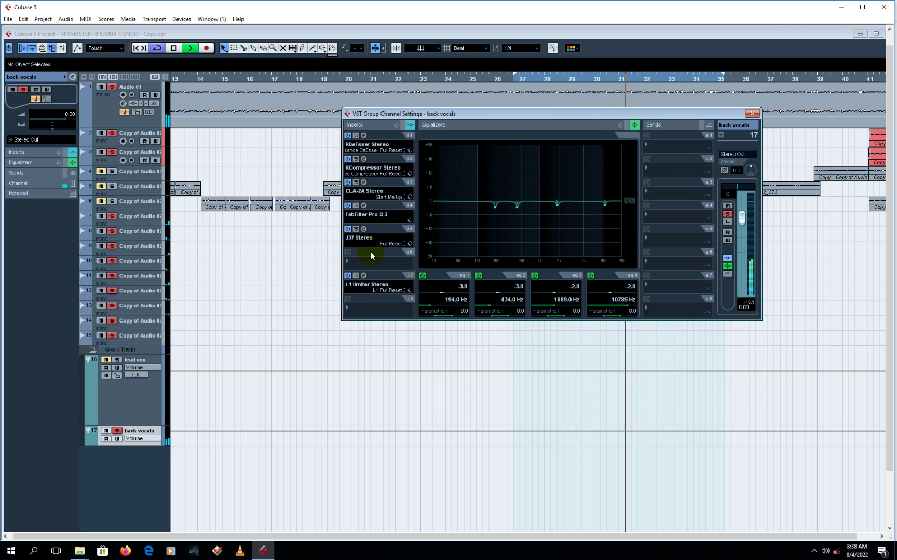
key("space")
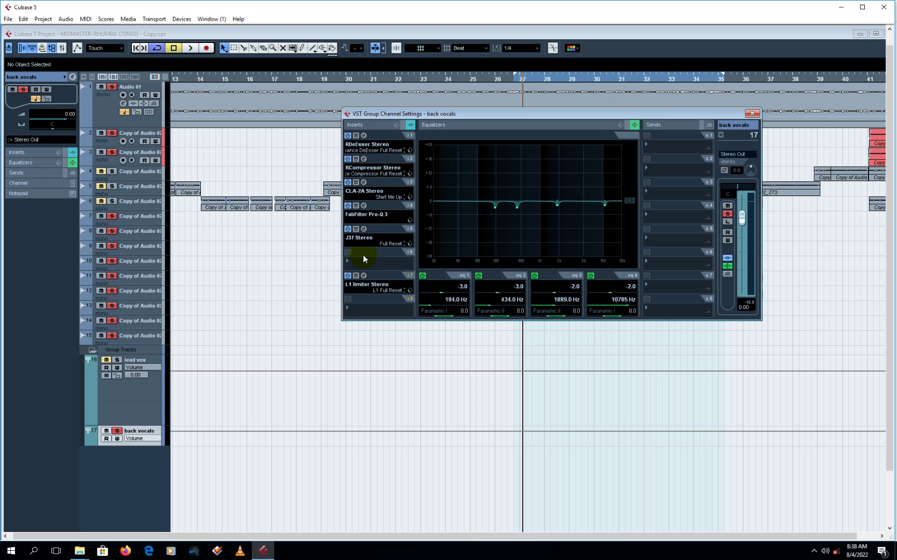
Save the project and audition the cycle section with the back vocals group's inserts active
left_click(7, 19)
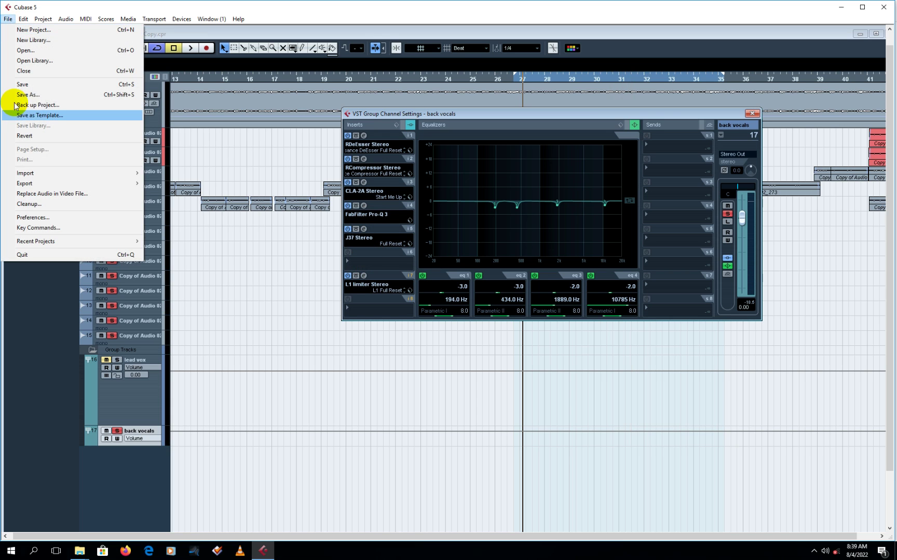
left_click(20, 89)
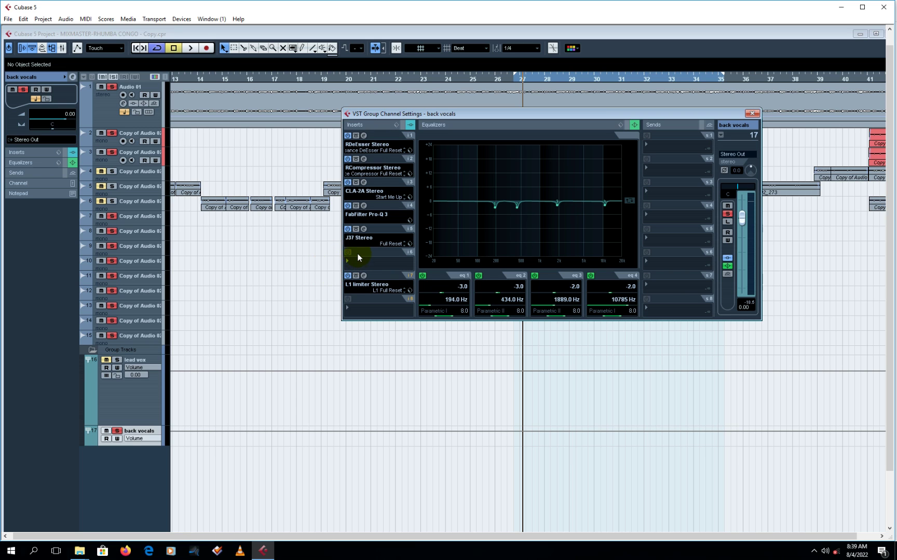
key("space")
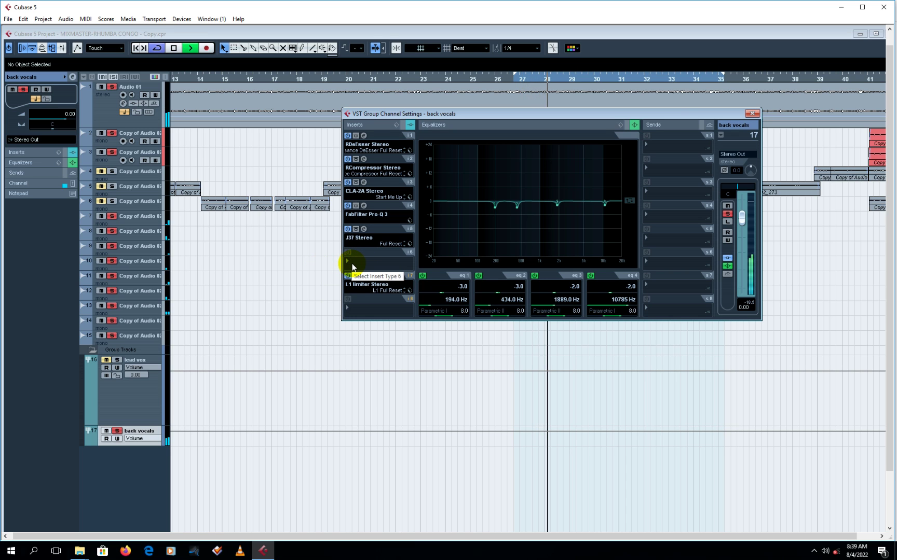
key("space")
Load the S1 Shuffler Stereo plug-in into insert slot 6 of the back vocals group and audition it
left_click(362, 279)
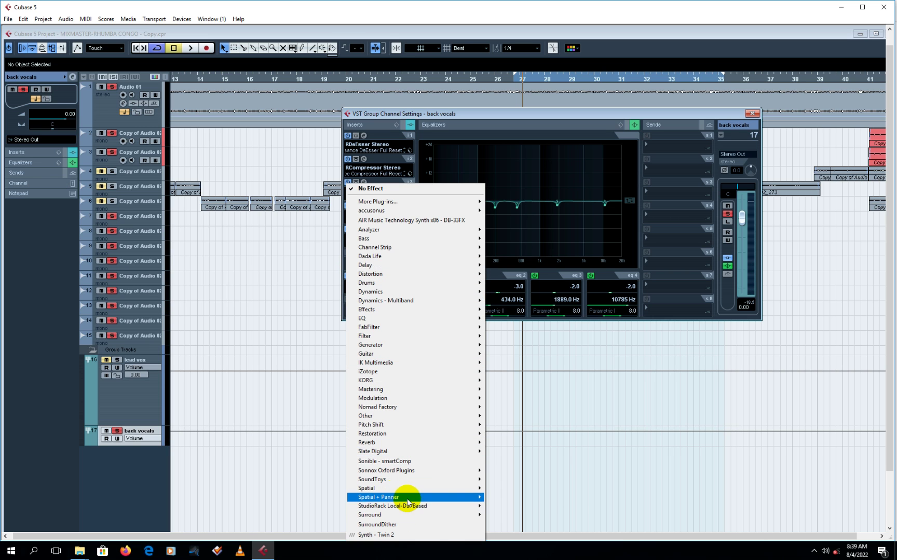
mouse_move(408, 499)
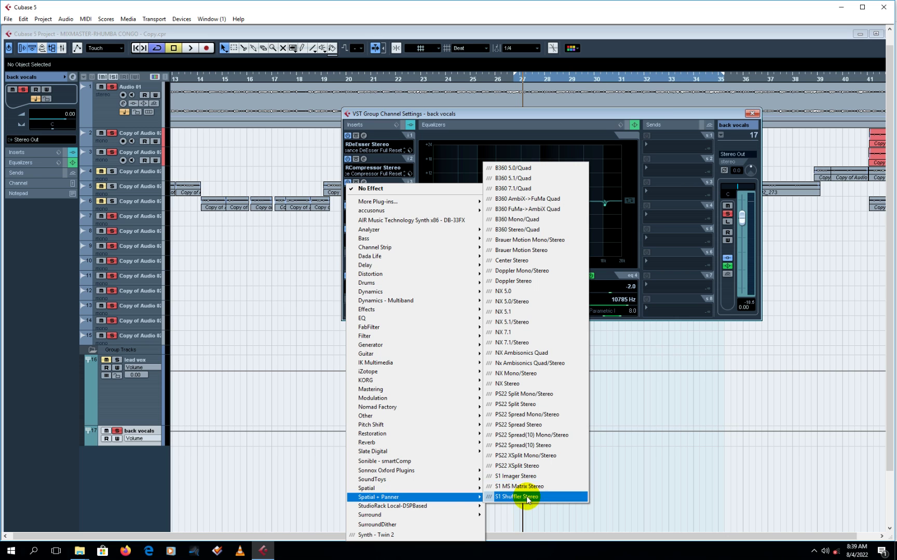
left_click(519, 499)
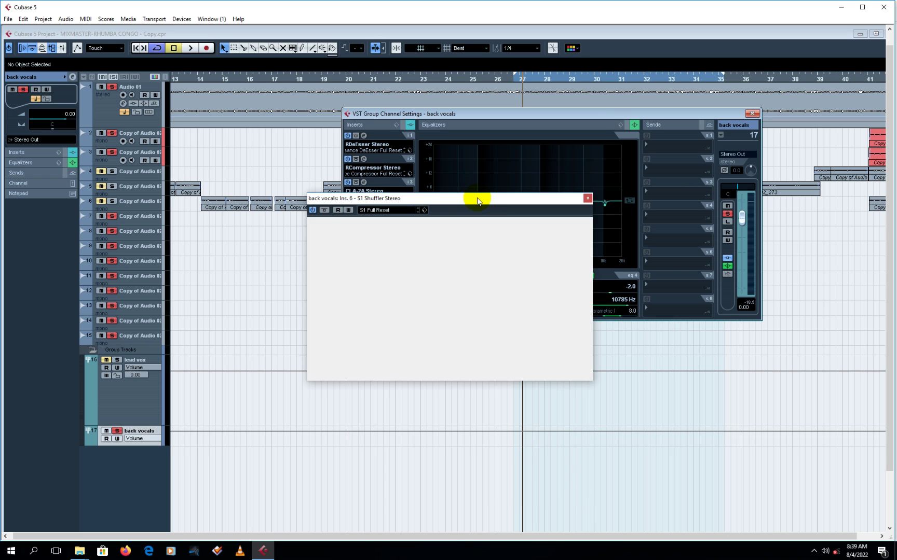
left_click_drag(476, 198, 543, 142)
key("space")
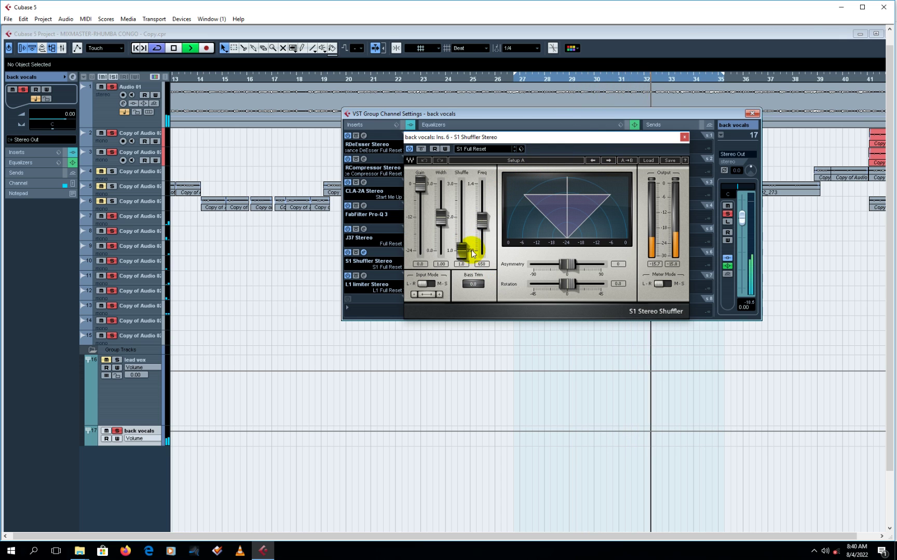
key("space")
Widen the back vocals with the S1 Shuffler, trying a width of 1.34 and settling on 1.21 by ear
left_click_drag(442, 223, 442, 210)
key("space")
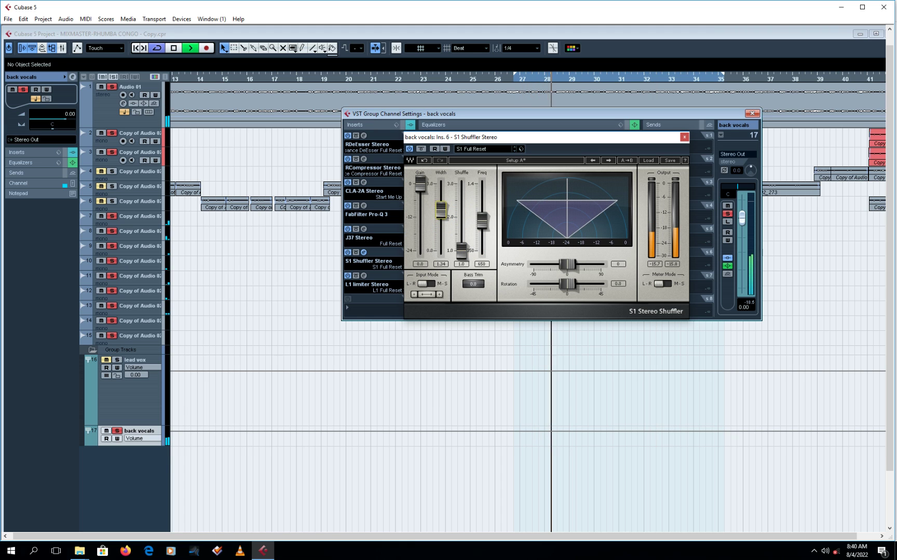
key("space")
left_click_drag(441, 209, 441, 212)
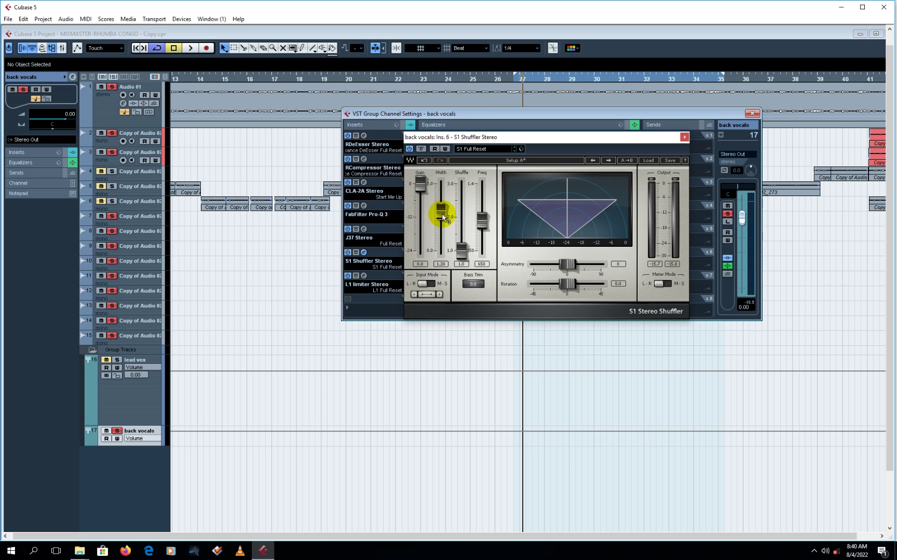
left_click_drag(441, 212, 441, 213)
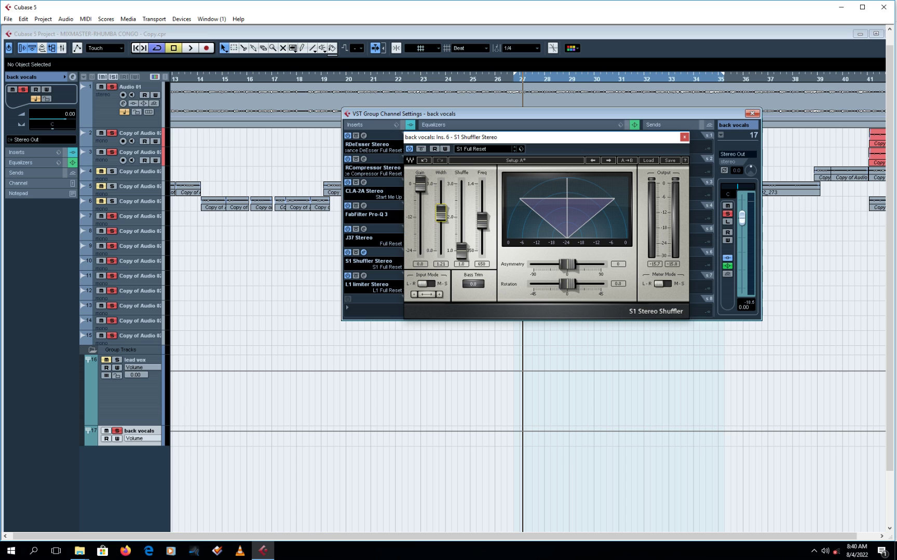
Play the cycle section and compare the back vocals with the S1 Shuffler bypassed and active
key("space")
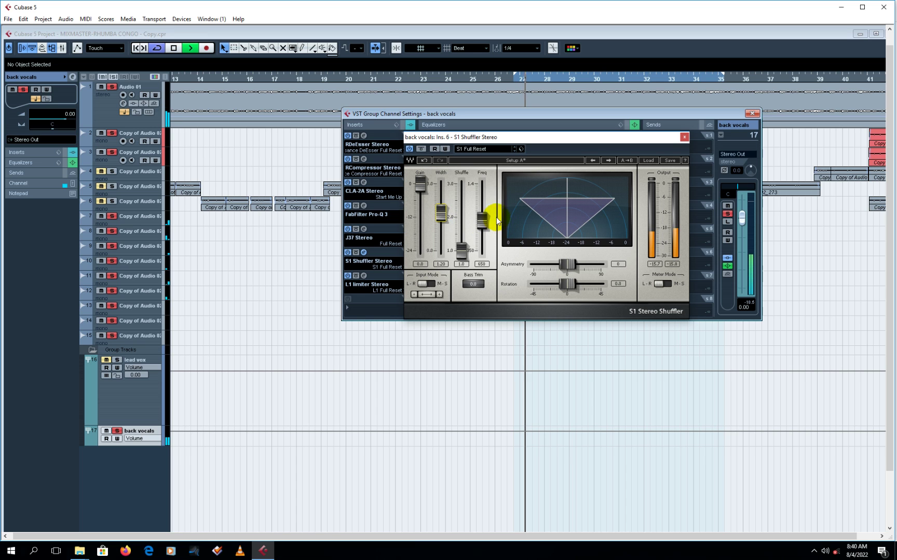
left_click(410, 149)
left_click(410, 149)
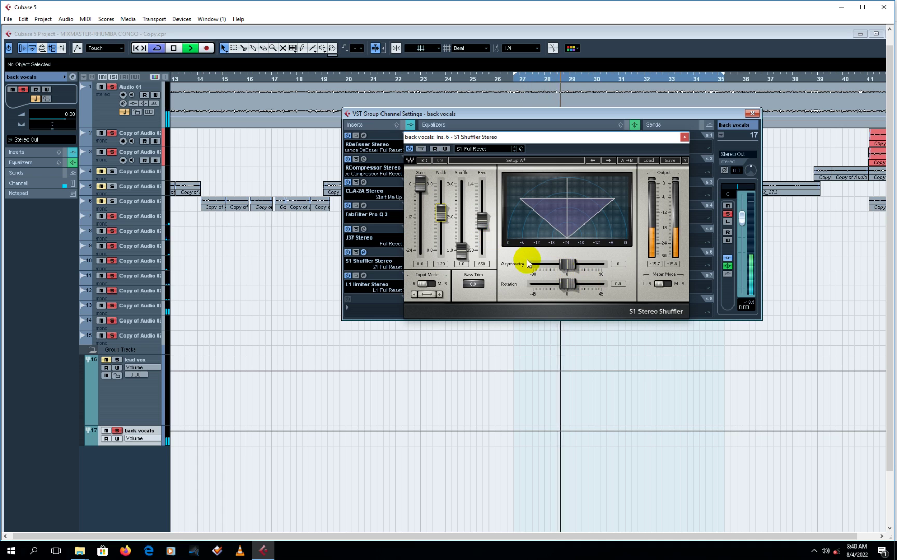
key("space")
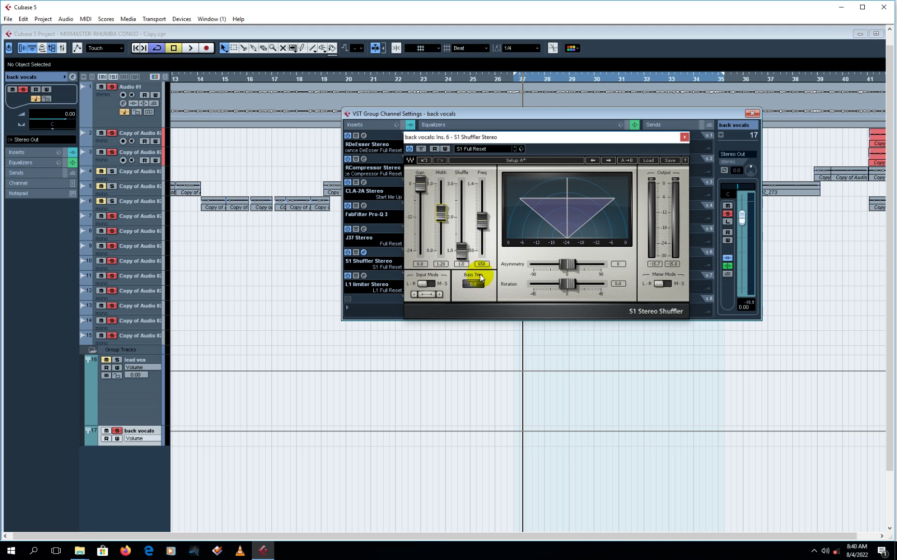
Raise the S1 Shuffler's Shuffle amount to 1.6 while auditioning the back vocals
left_click(462, 250)
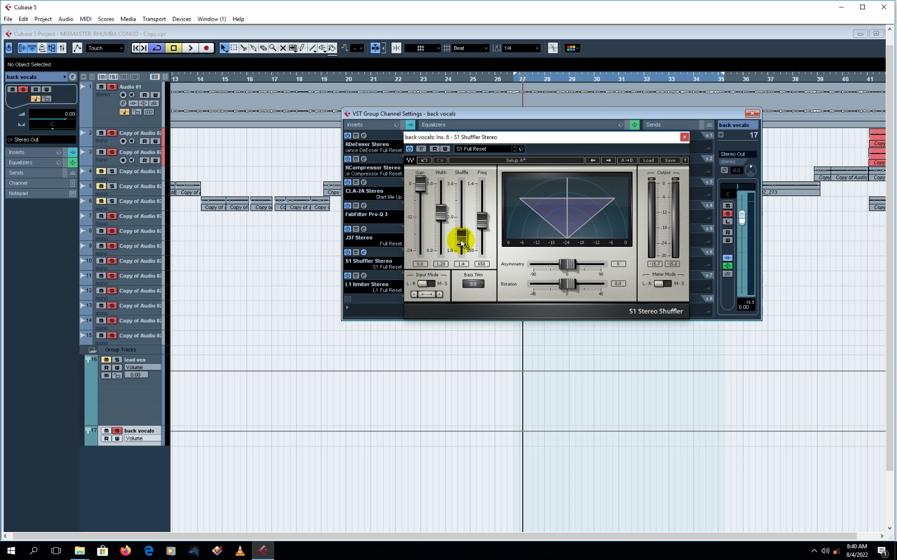
key("space")
left_click_drag(461, 243, 462, 234)
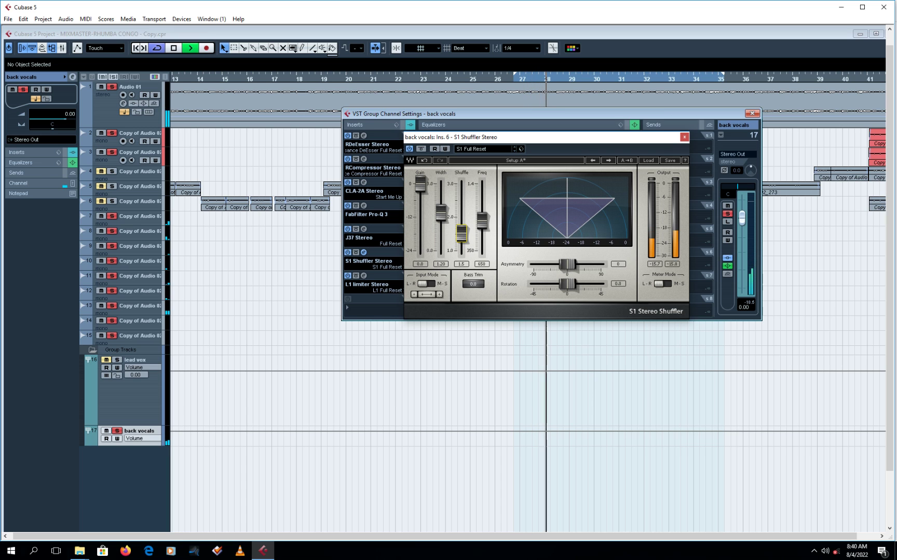
key("space")
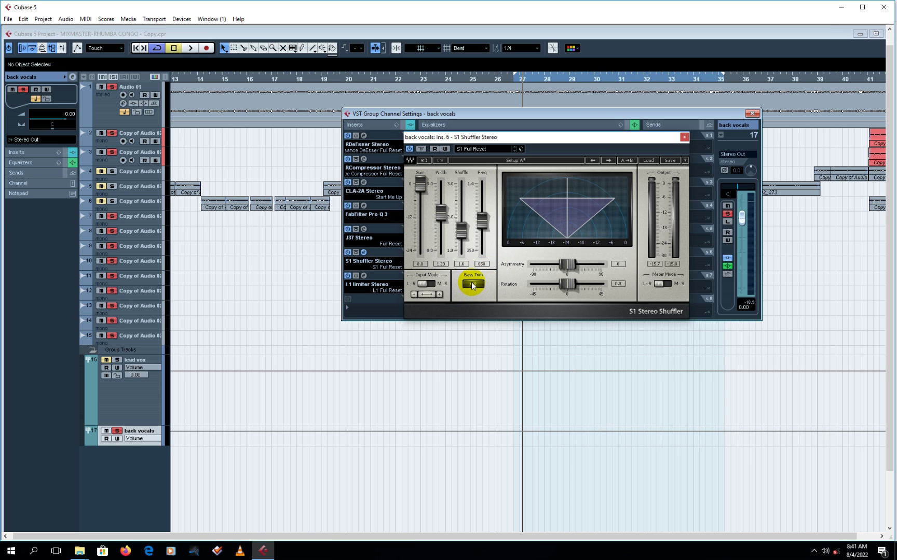
Try a Bass Trim of about 2.0 in the S1 Shuffler while auditioning the back vocals
key("space")
left_click_drag(472, 282, 471, 273)
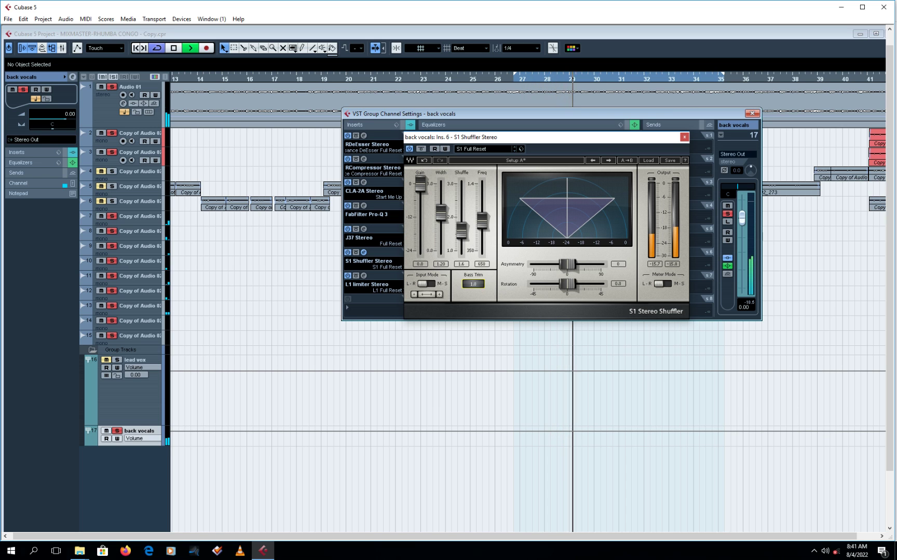
key("space")
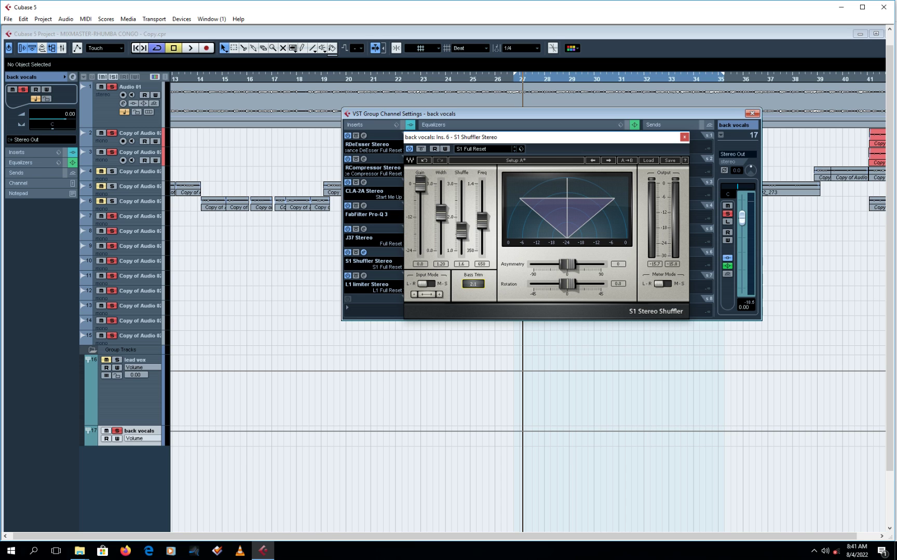
key("space")
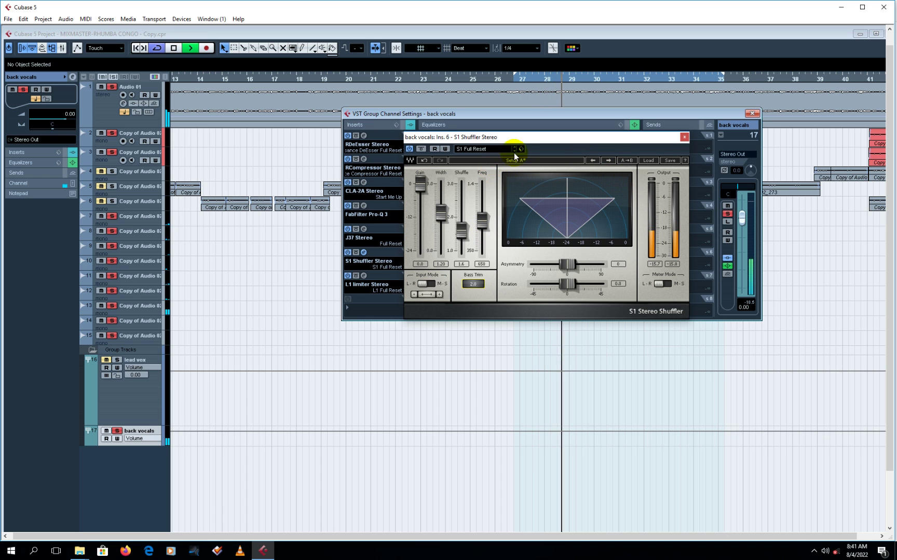
Compare the back vocals with the S1 Shuffler off and on at the boosted Bass Trim setting
key("space")
left_click(409, 149)
key("space")
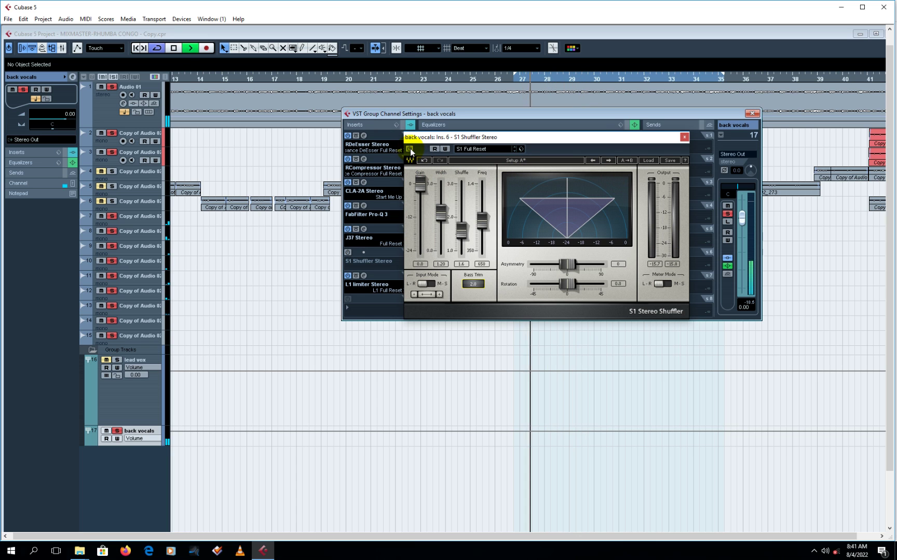
left_click(409, 148)
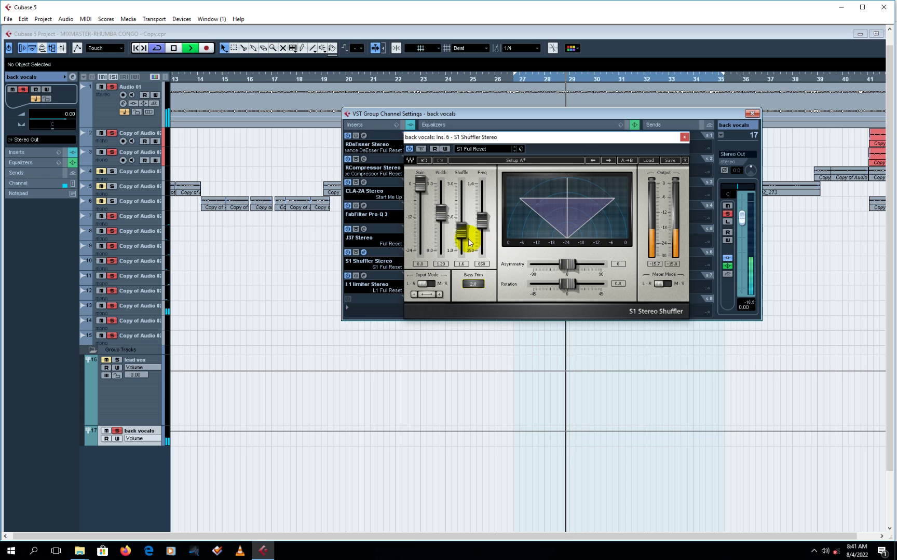
key("space")
Reduce the S1 Shuffler's Bass Trim by ear, trying 1.0 and settling on -1.0
left_click(473, 284)
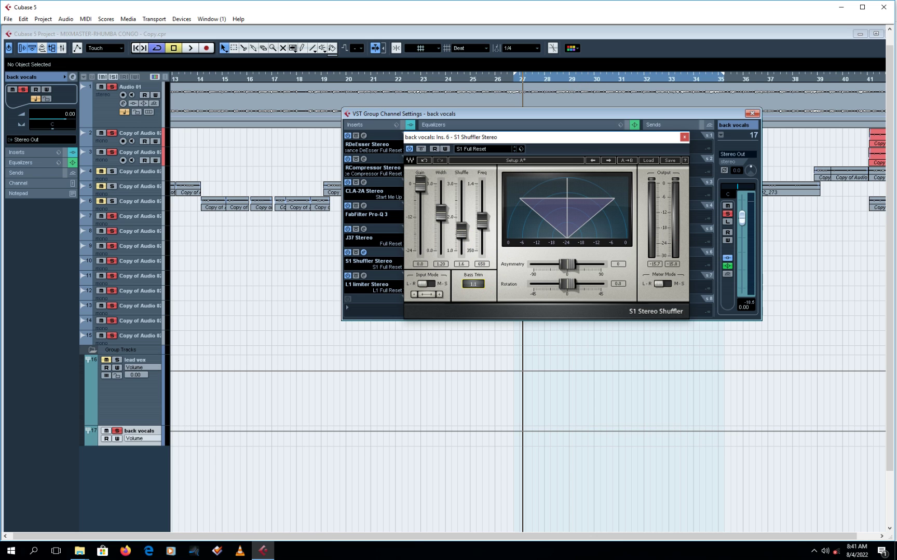
key("space")
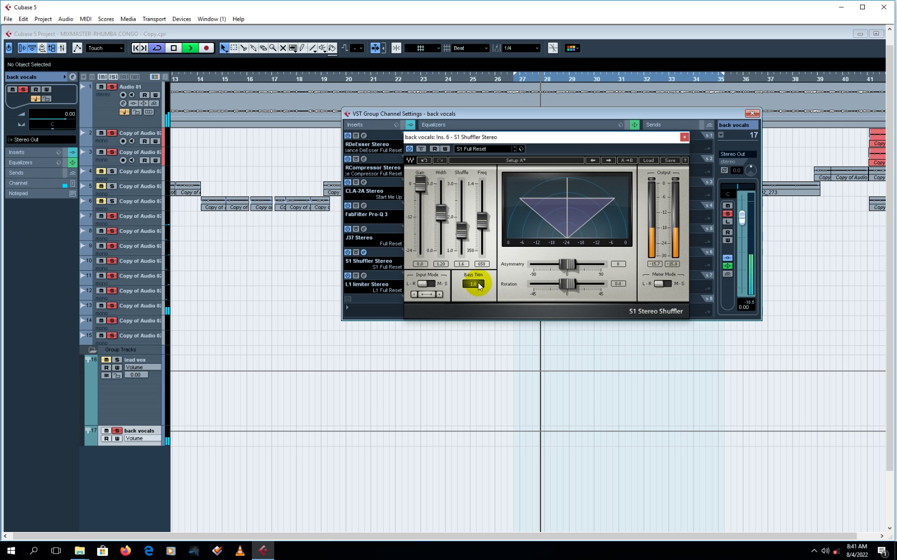
key("space")
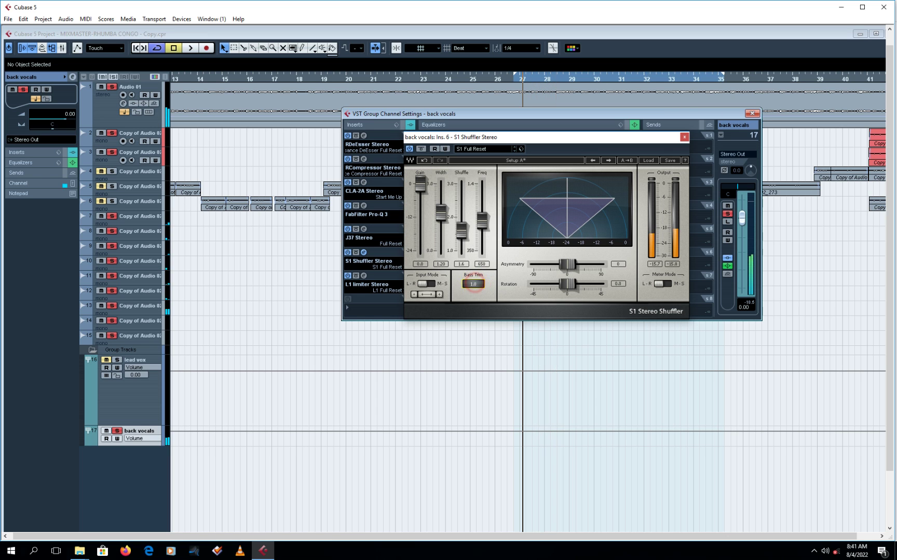
key("space")
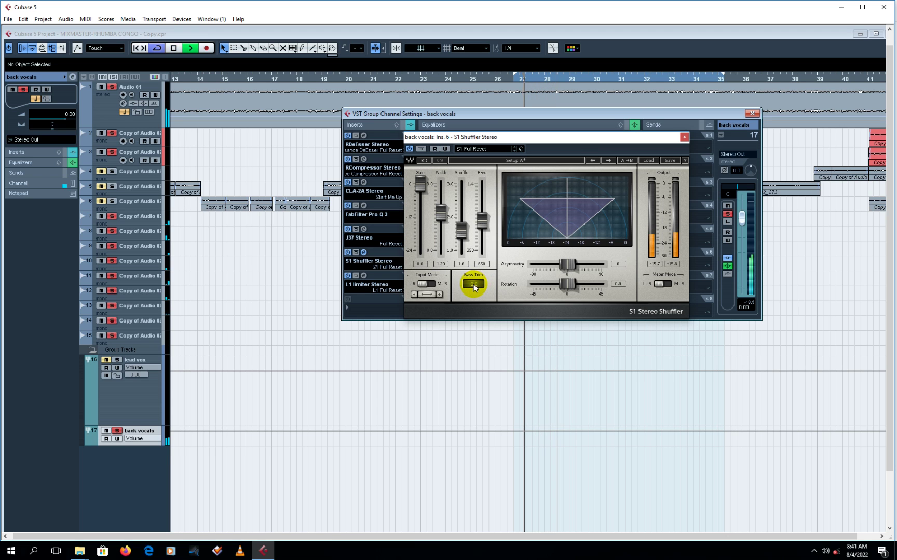
key("space")
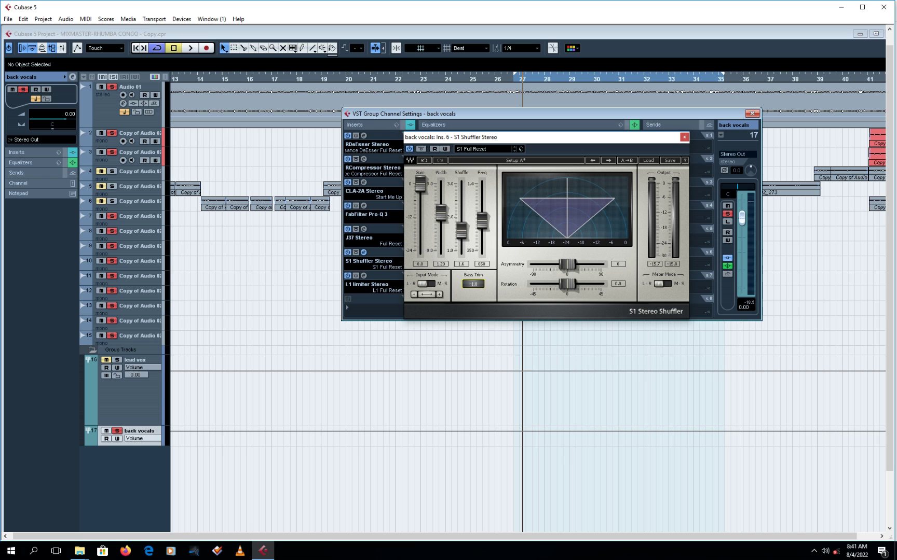
Audition the back vocals with the reduced Bass Trim, comparing the S1 Shuffler bypassed and active
key("space")
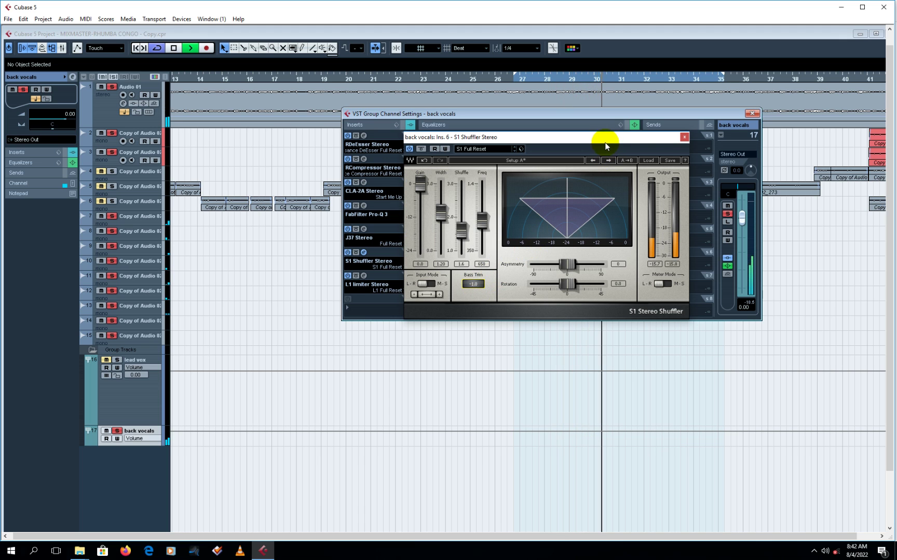
key("space")
left_click(408, 150)
key("space")
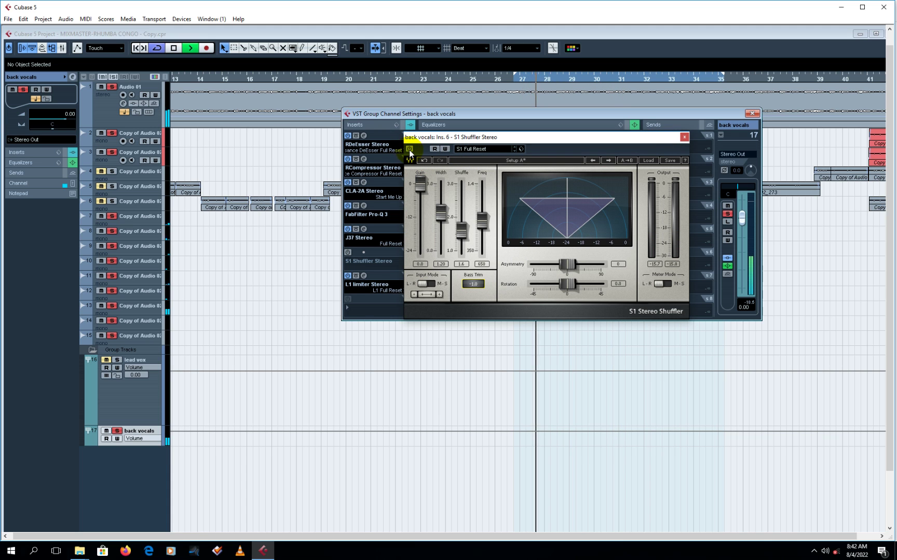
left_click(409, 149)
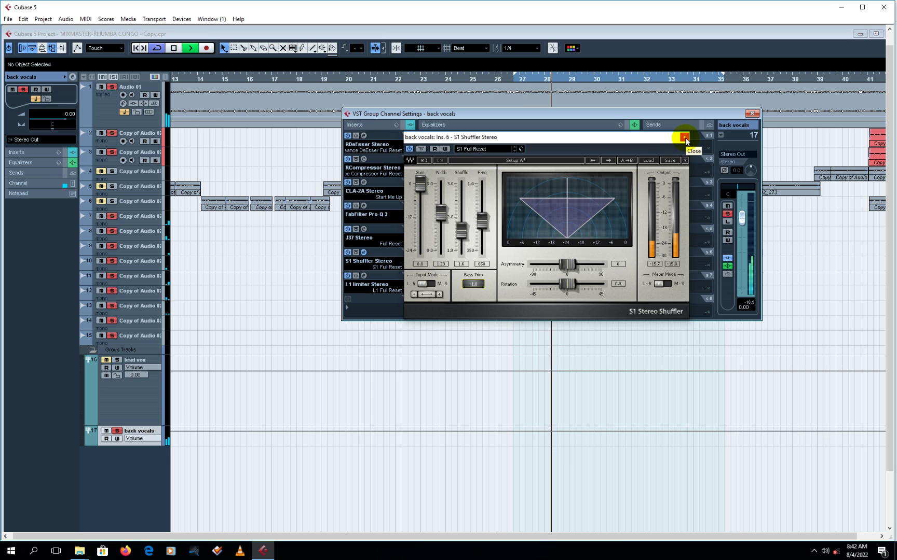
key("space")
Close the S1 Shuffler's plug-in window and save the project
left_click(684, 138)
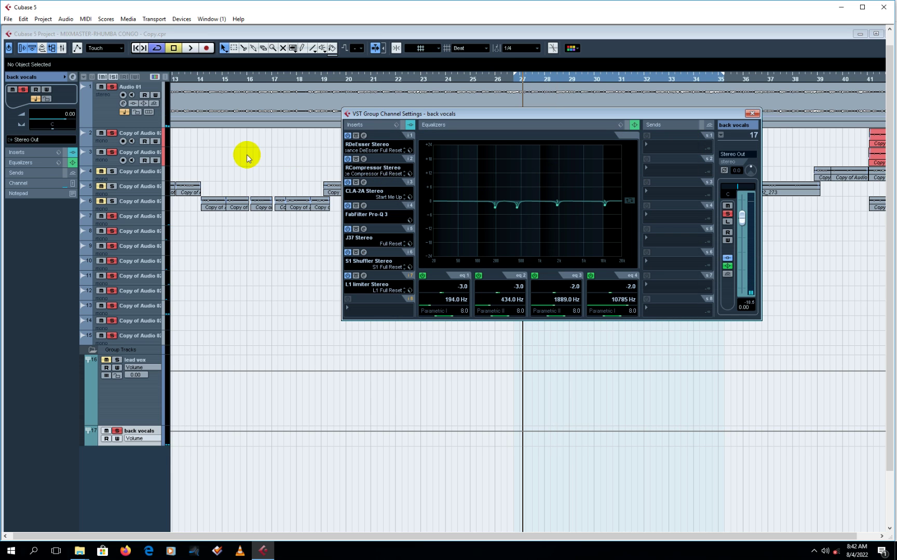
left_click(8, 21)
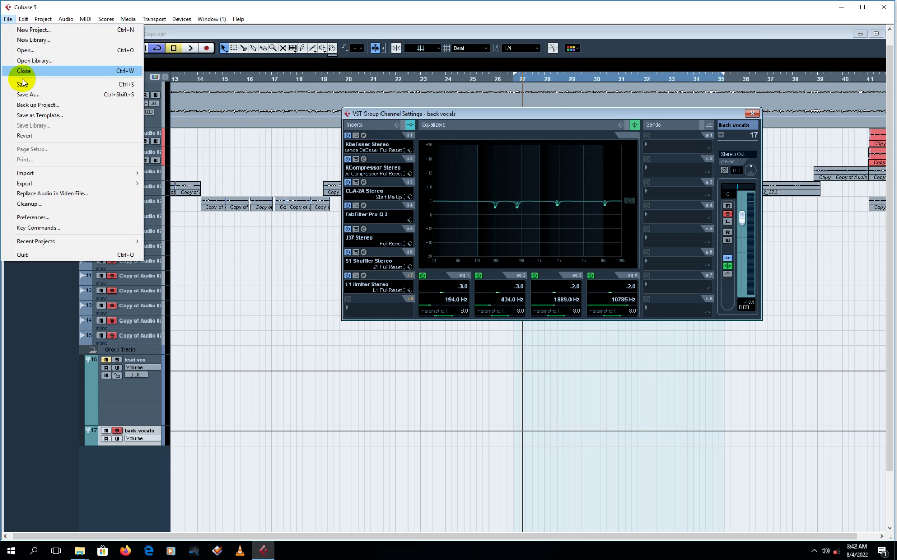
left_click(16, 82)
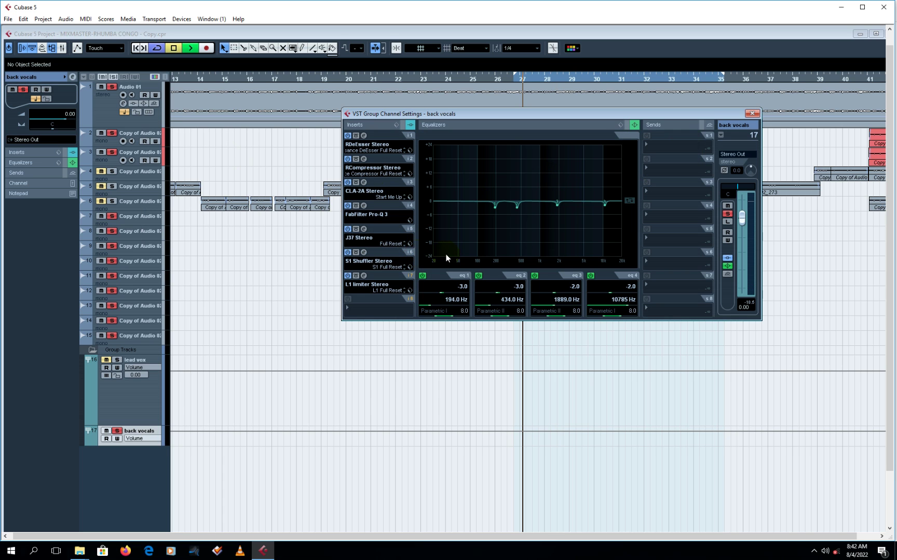
Review the S1 Shuffler settings during playback, and close the plug-in and the back vocals channel settings
left_click(364, 253)
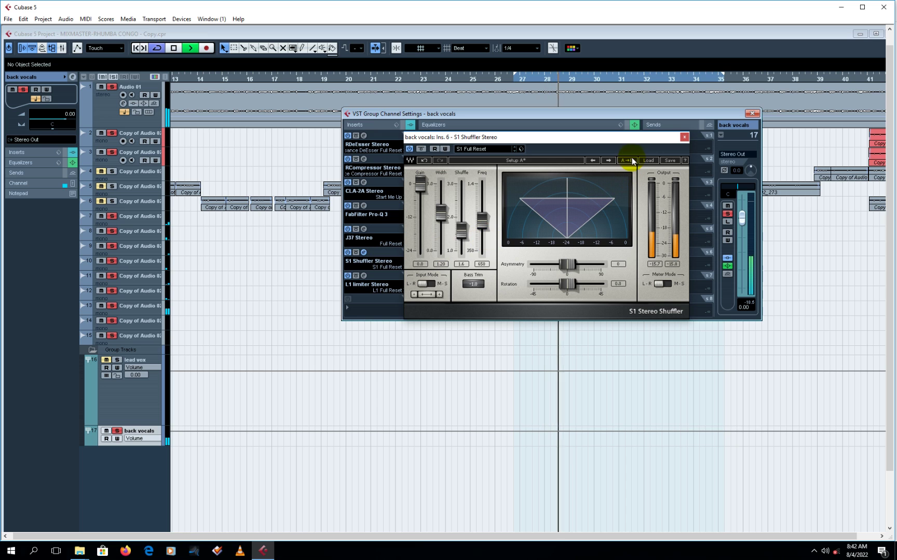
key("space")
left_click(684, 138)
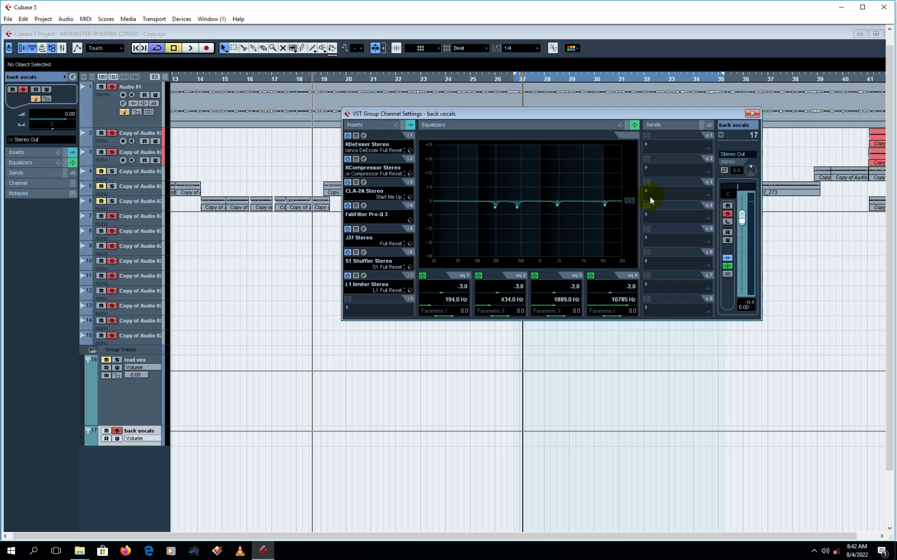
left_click(756, 115)
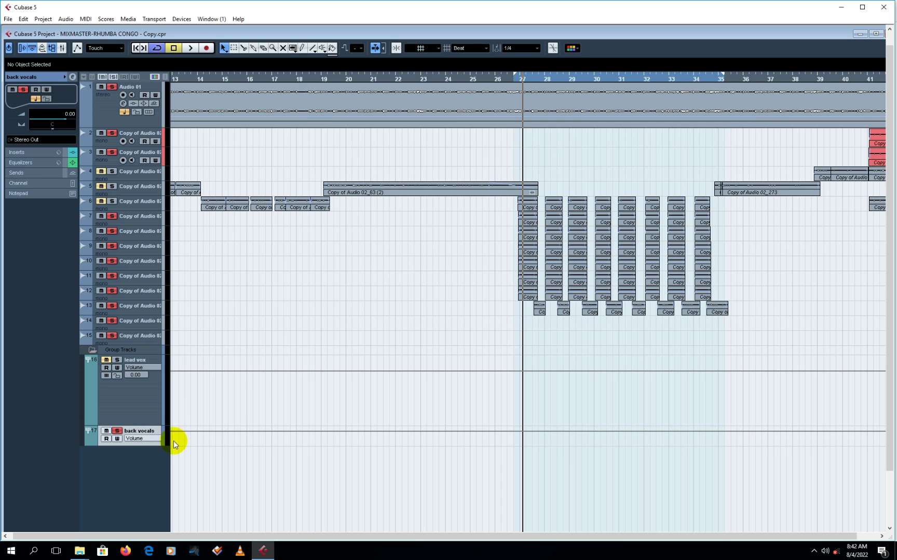
Lower the back vocals group's volume to -1.28 dB while playing the cycle section
key("g")
key("g")
key("g")
key("g")
key("g")
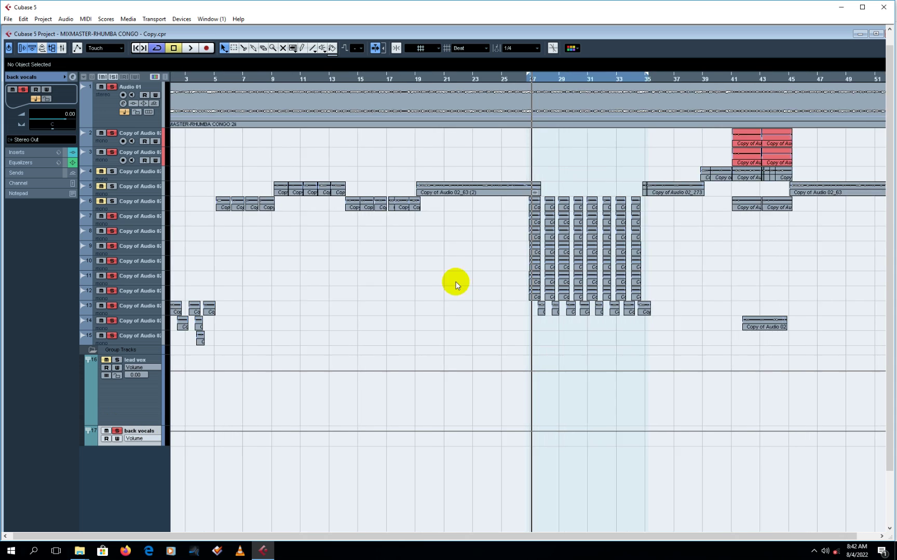
key("space")
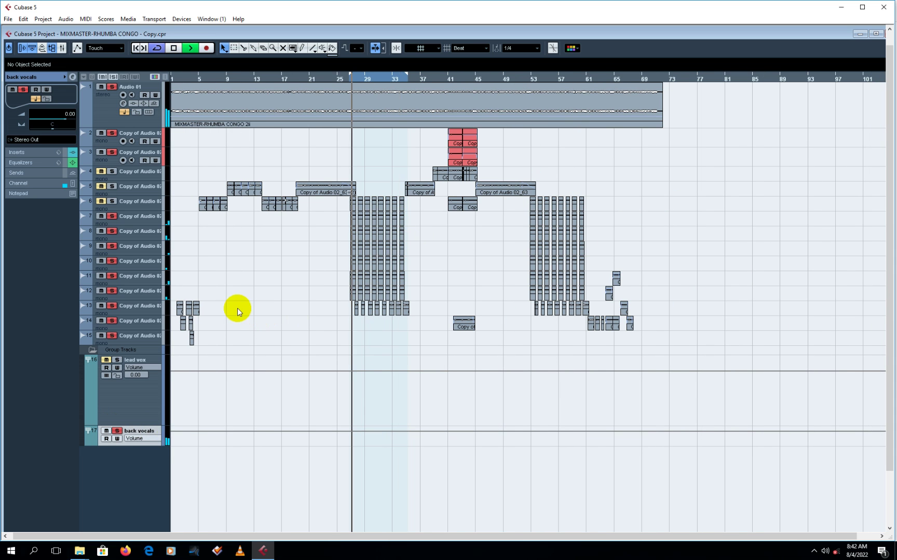
left_click(71, 182)
left_click_drag(56, 171, 56, 171)
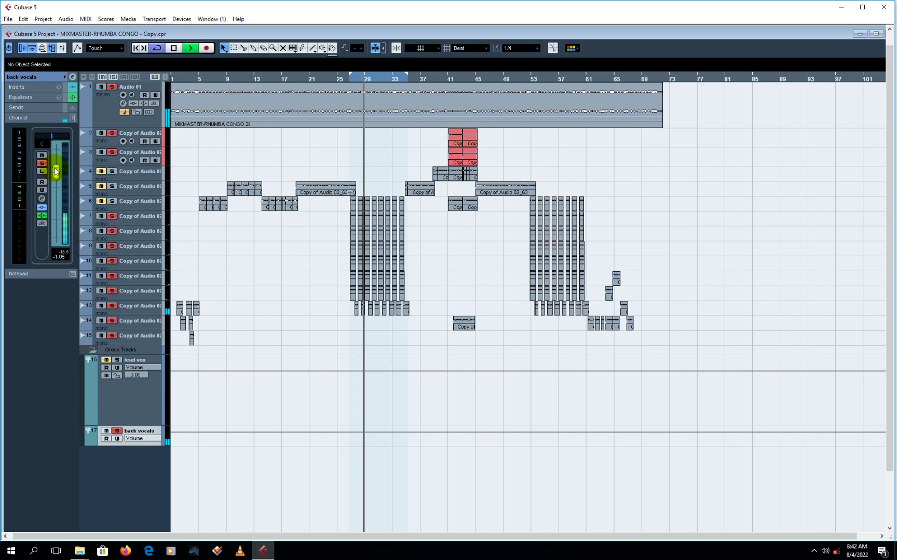
left_click_drag(56, 171, 56, 170)
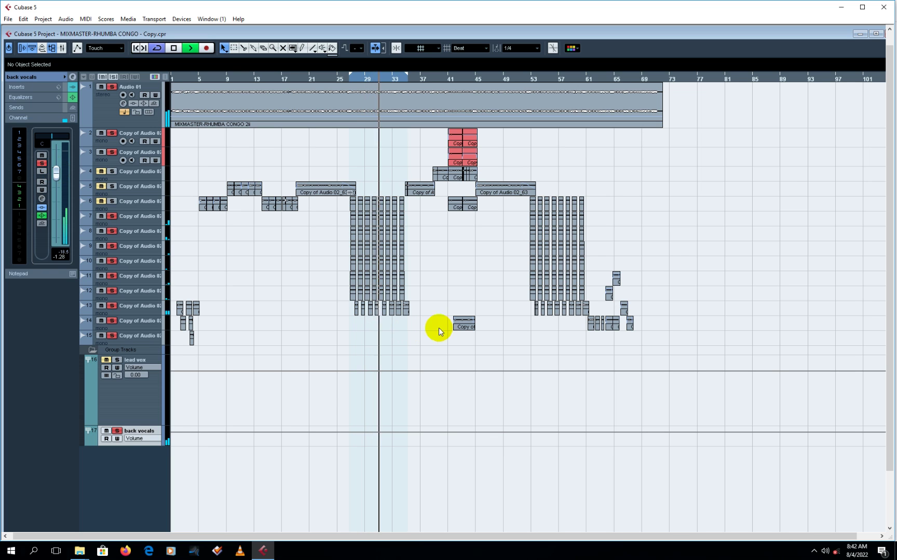
key("space")
Route track 13's output to the lead vox group and close its channel settings
left_click(173, 314)
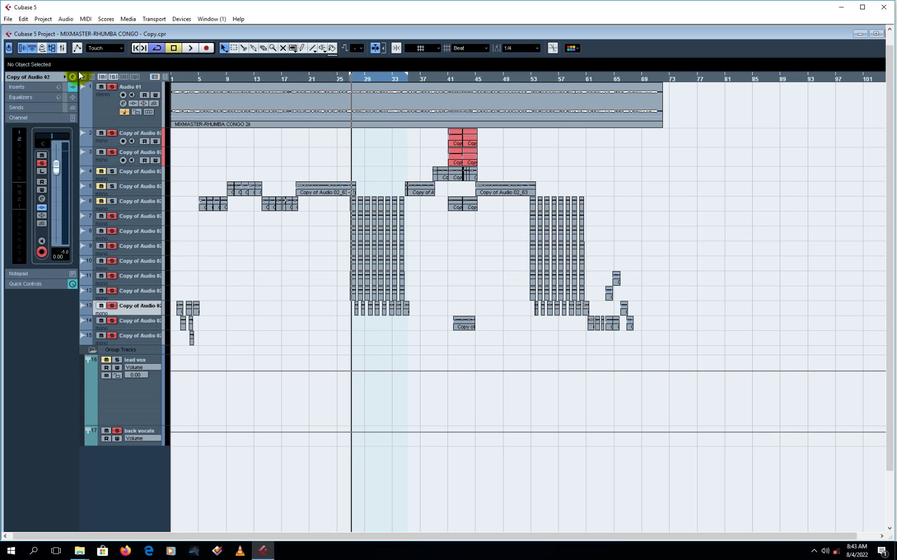
left_click(72, 77)
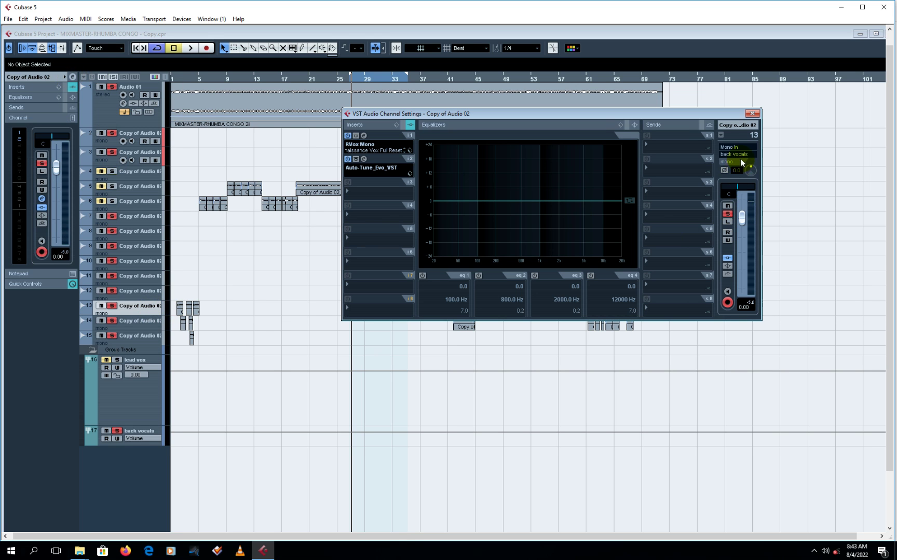
left_click(744, 156)
mouse_move(770, 213)
left_click(811, 210)
left_click(752, 114)
key("space")
Route track 14's output to the lead vox group and close its channel settings
left_click(145, 320)
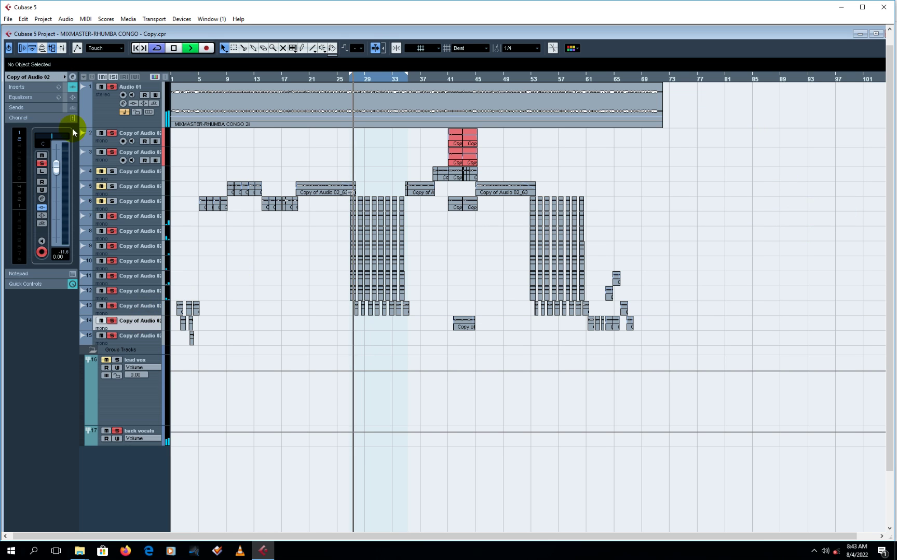
left_click(72, 77)
key("space")
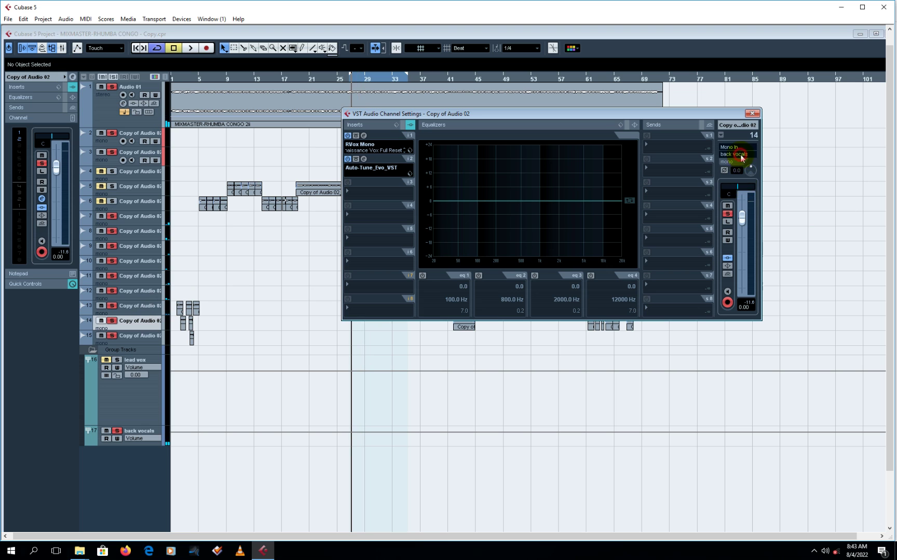
left_click(740, 158)
mouse_move(773, 212)
left_click(813, 212)
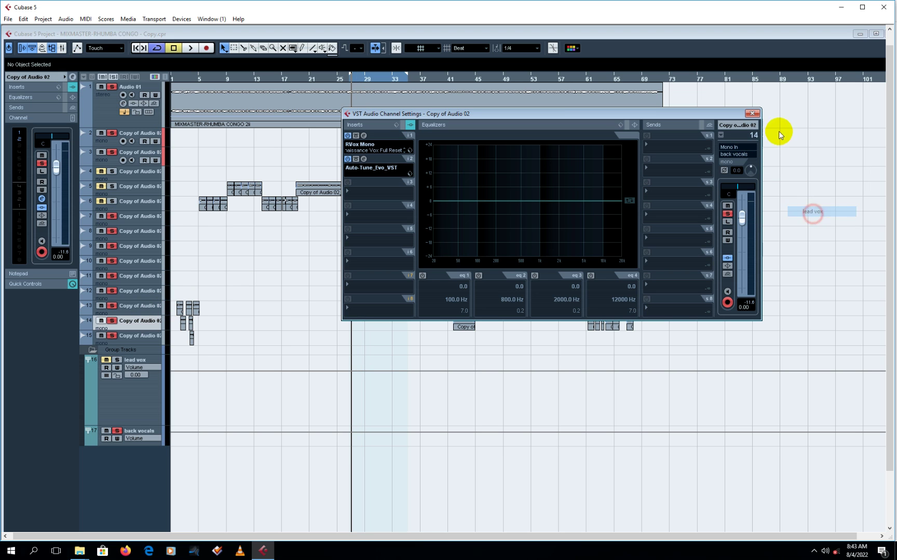
left_click(751, 113)
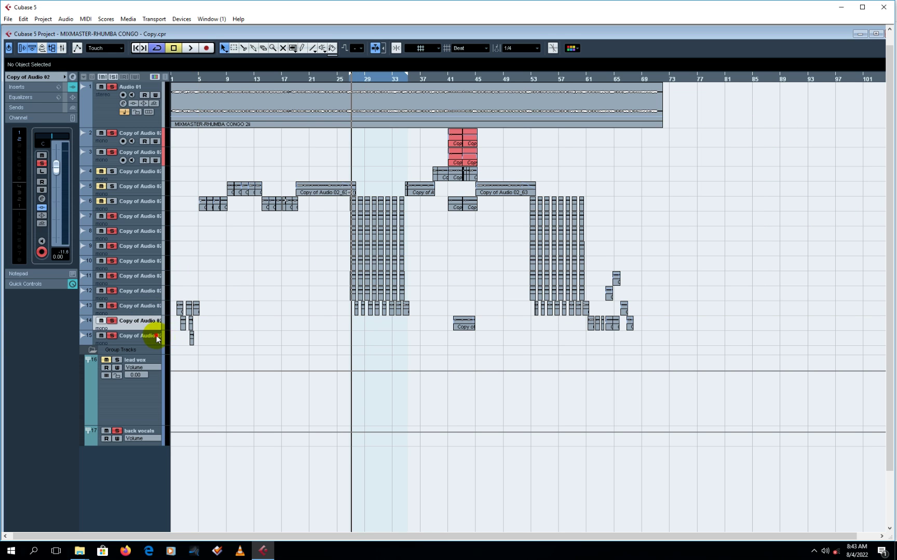
Route track 15's output to the lead vox group and close its channel settings
left_click(157, 338)
left_click(73, 78)
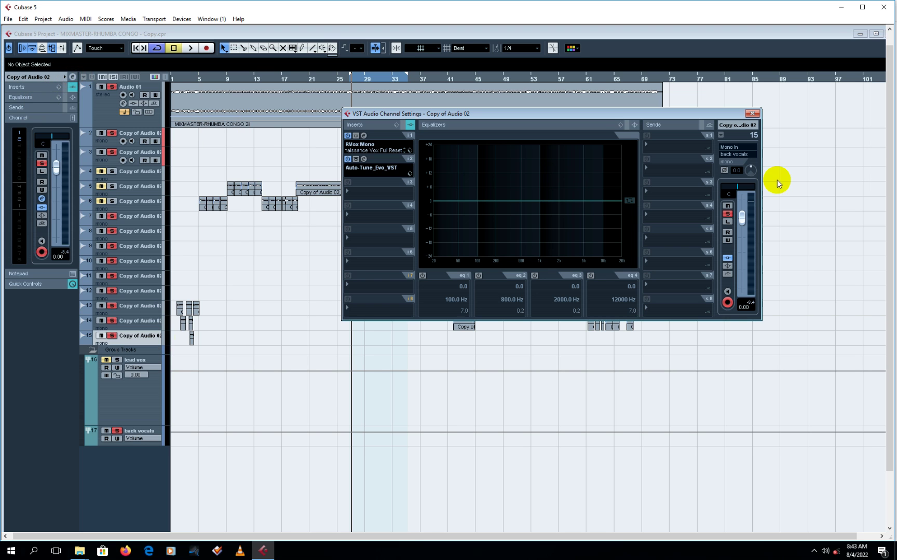
left_click(745, 152)
mouse_move(766, 210)
left_click(812, 211)
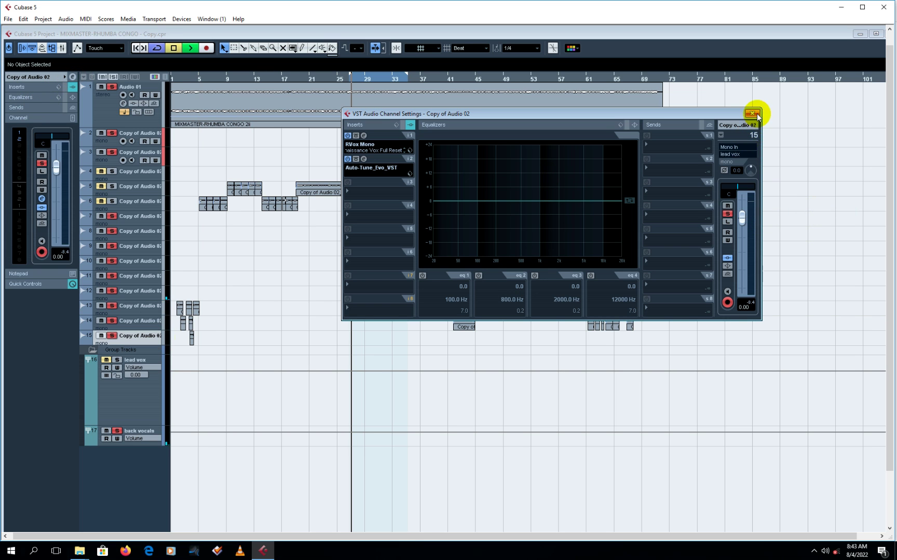
left_click(752, 113)
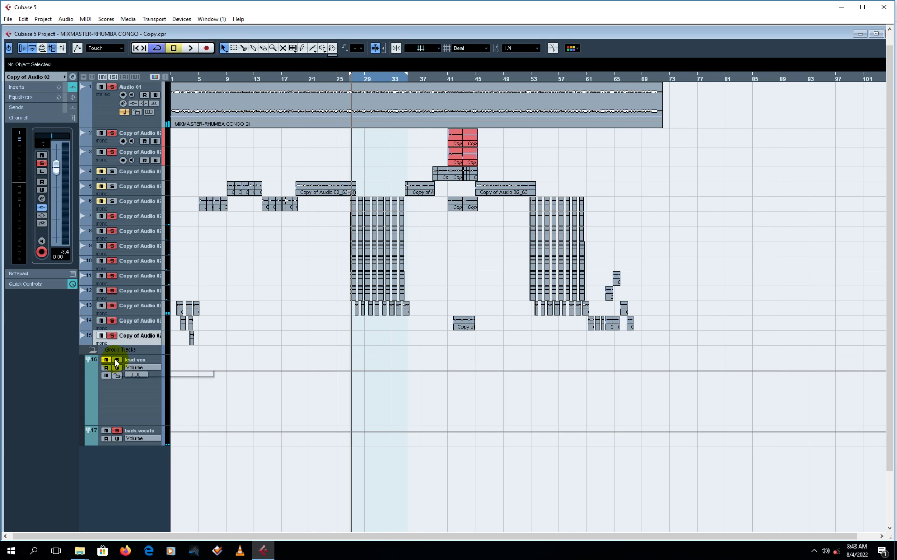
Clear the solo states on all tracks and groups, and play the cycle section with the full mix
left_click(118, 431)
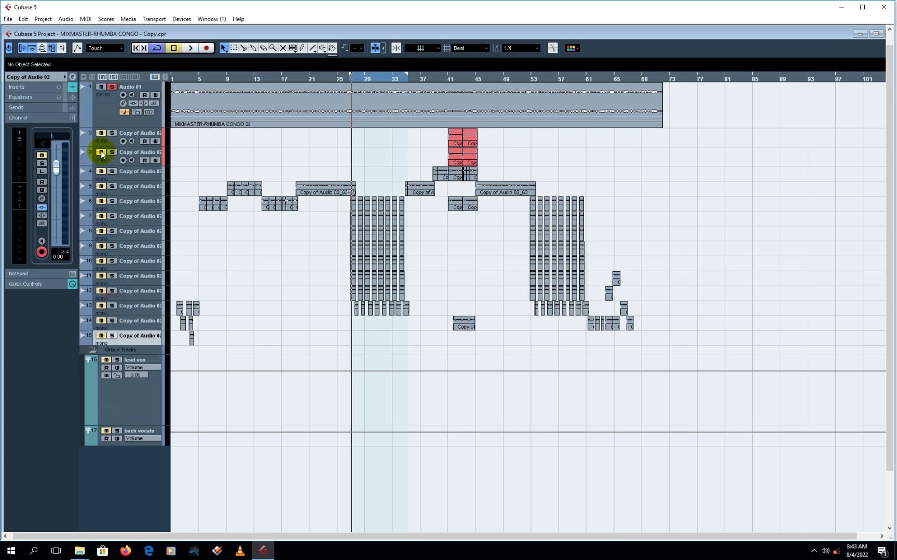
left_click(116, 90)
key("space")
left_click(377, 281)
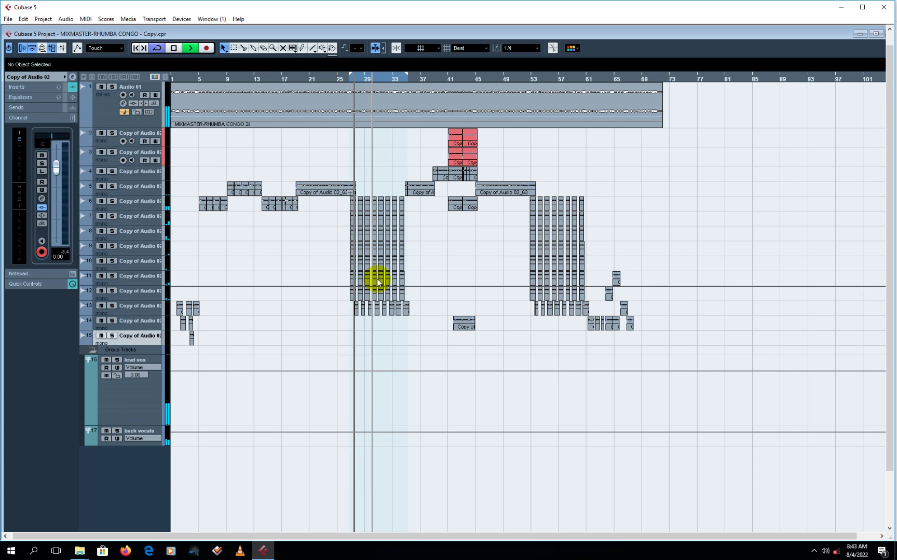
left_click(151, 432)
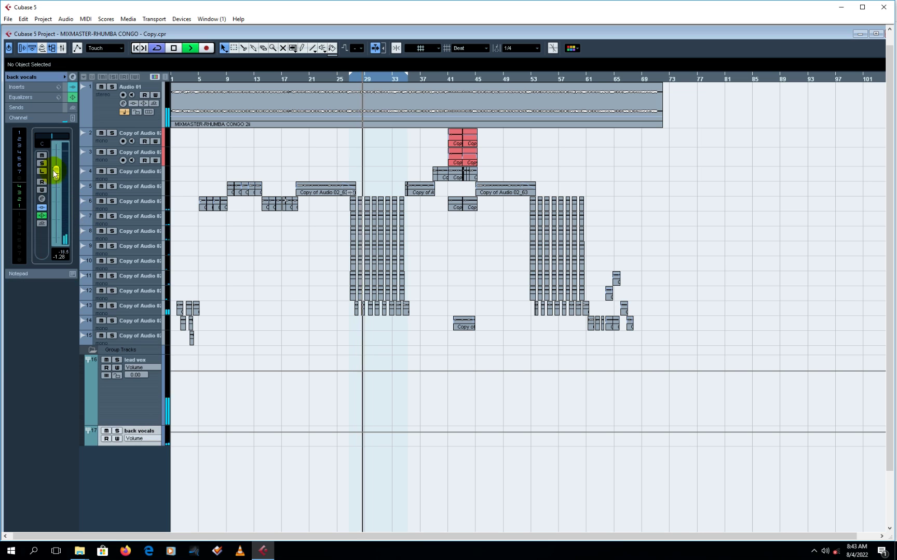
key("space")
Mute the Audio 01 instrumental track and play the cycle section with only the vocals
left_click(101, 86)
key("space")
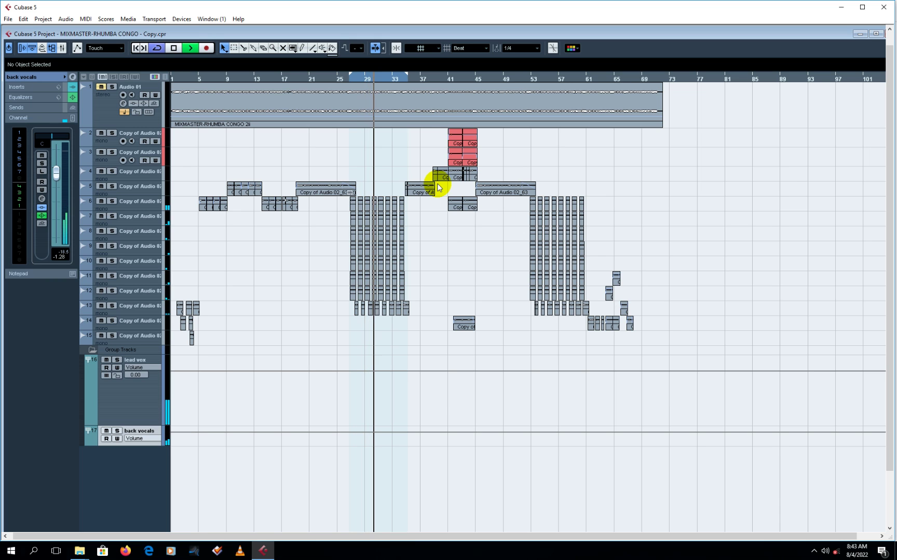
key("space")
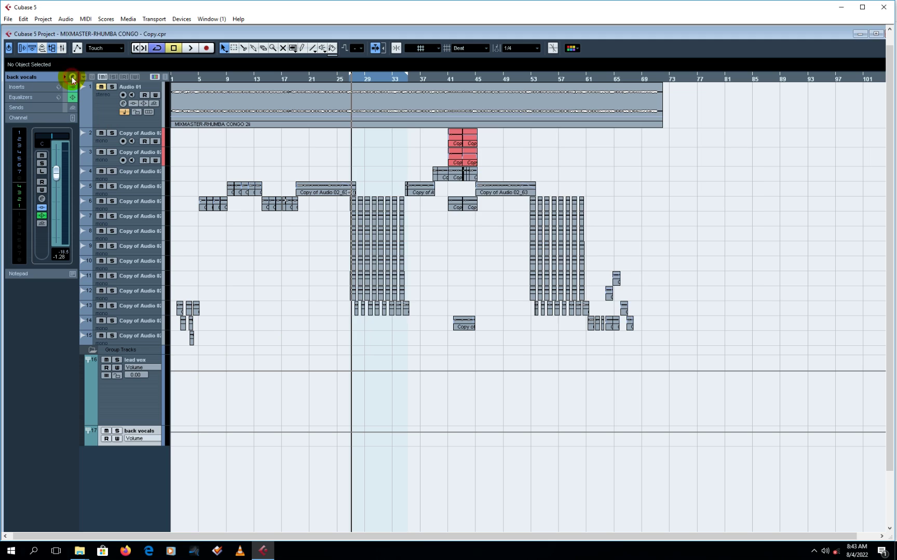
Compare the back vocals group with the S1 Shuffler insert switched off and on during playback
left_click(72, 78)
left_click(348, 253)
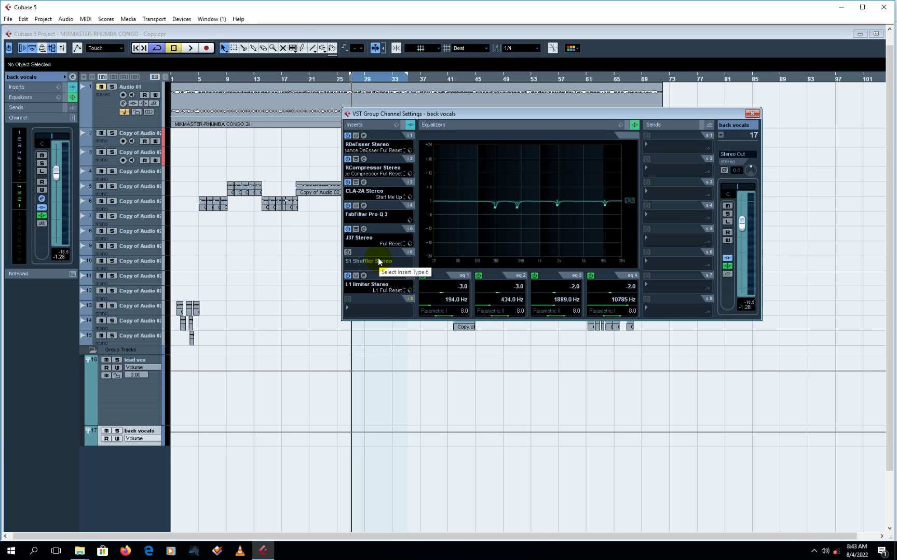
left_click(348, 253)
key("space")
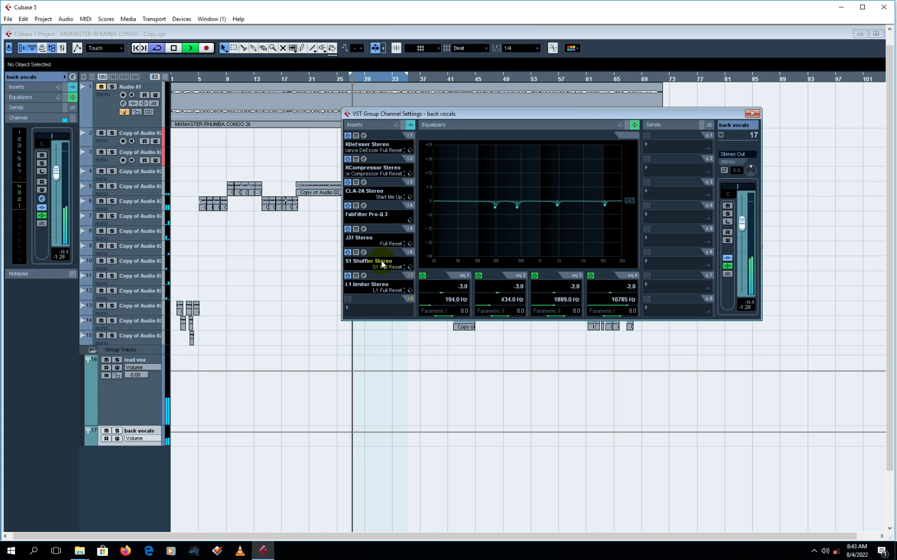
left_click(348, 252)
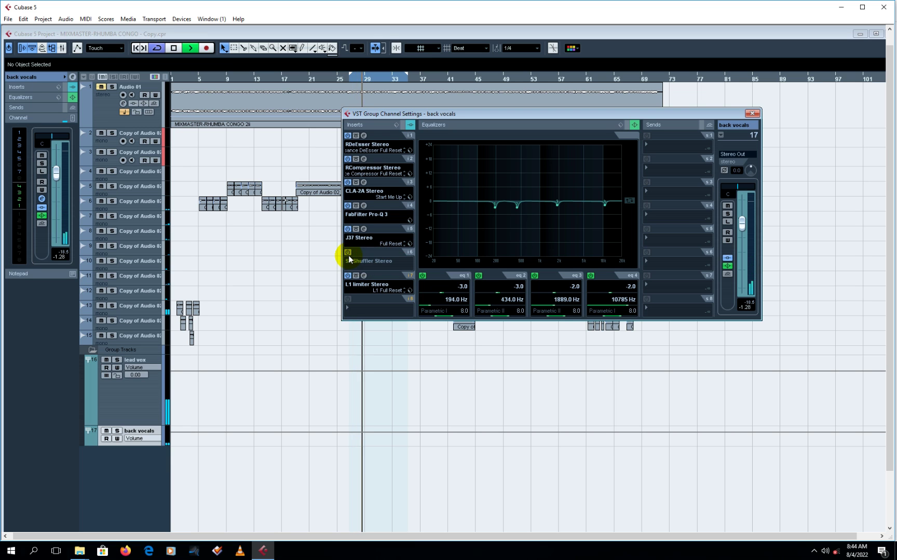
left_click(348, 253)
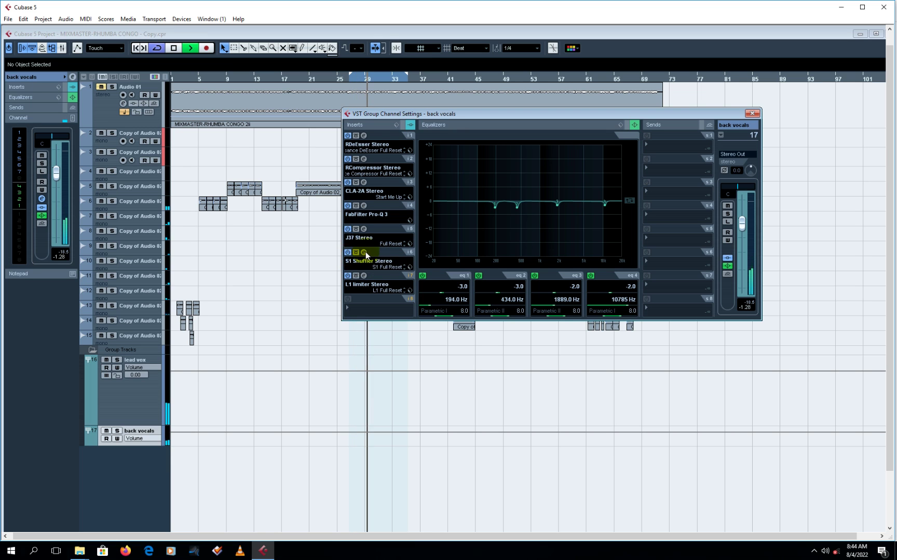
Set the Bass Trim of the back vocals group's S1 Shuffler to -0.5
left_click(364, 253)
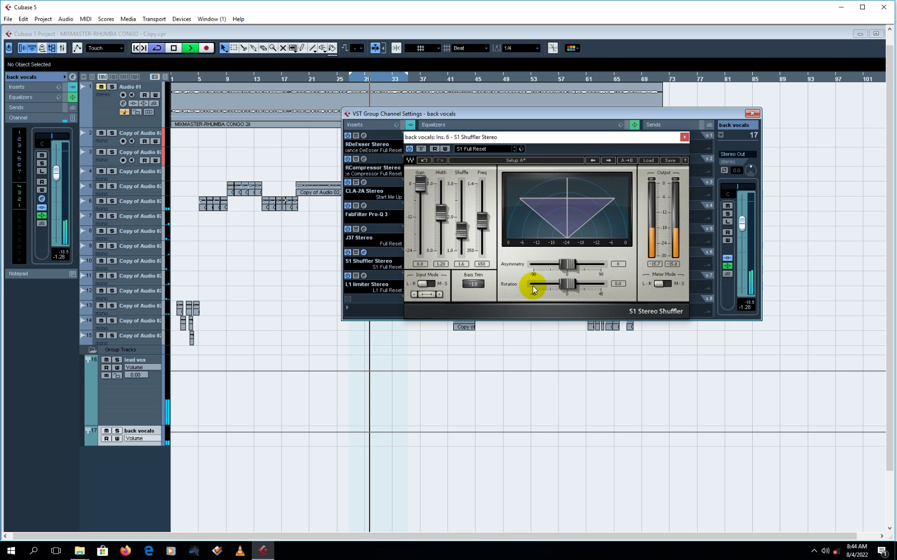
left_click(473, 285)
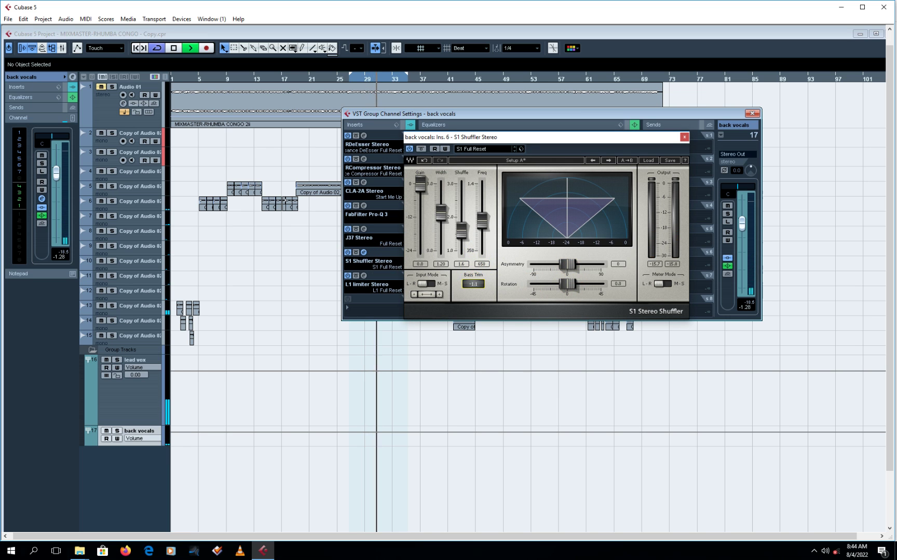
key("Down")
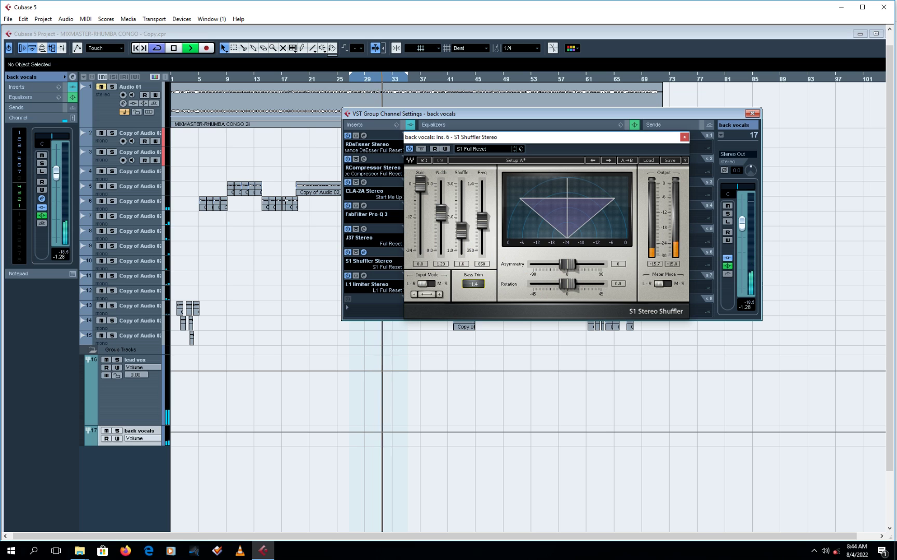
key("Up")
key("Up")
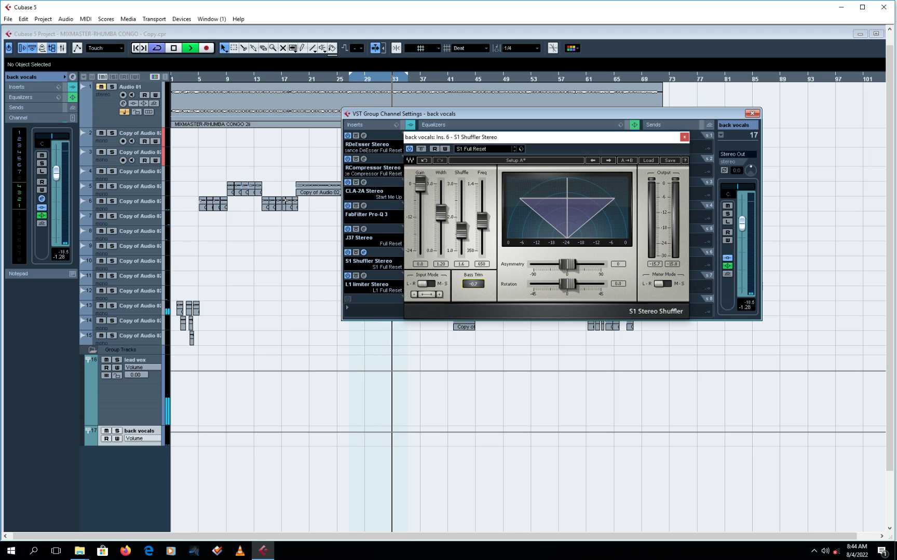
key("Up")
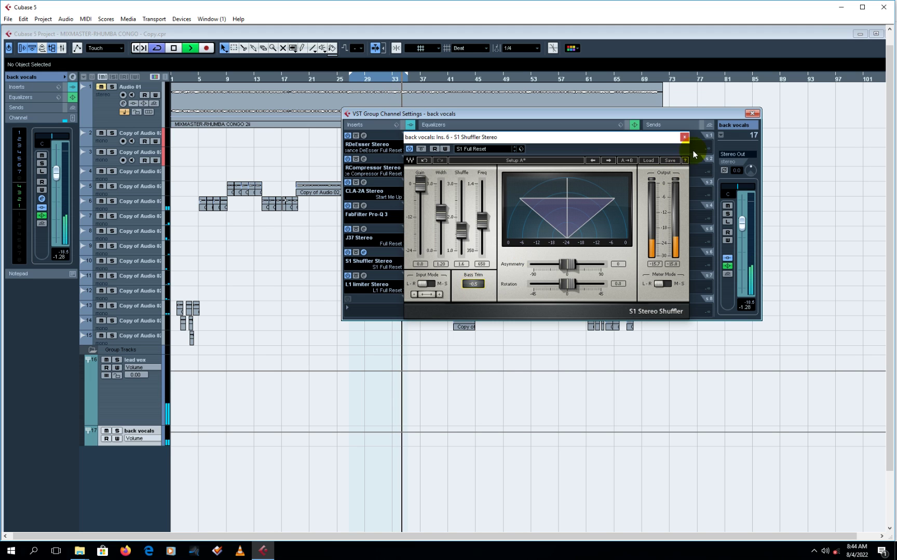
Set the S1 Shuffler's Width to 1.09, and close the plug-in and the back vocals channel settings
key("space")
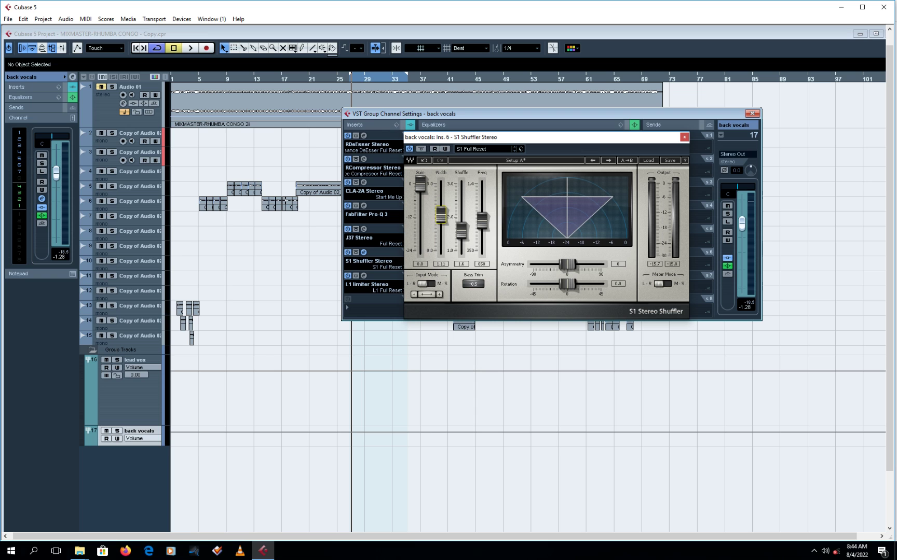
key("space")
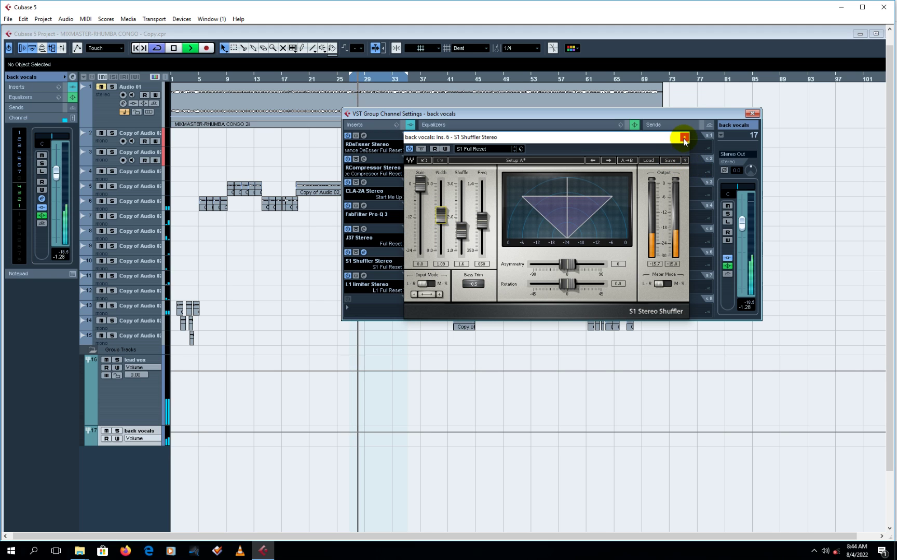
key("space")
left_click(722, 136)
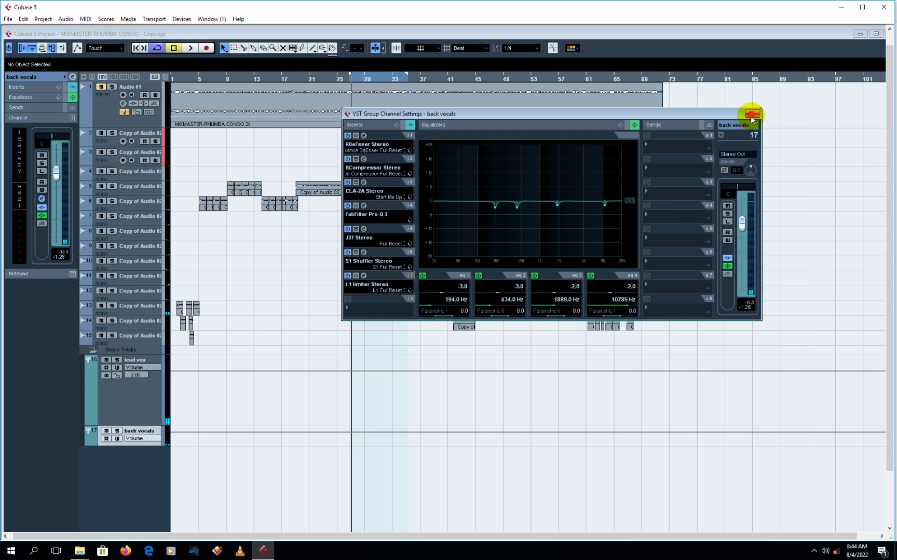
left_click(752, 113)
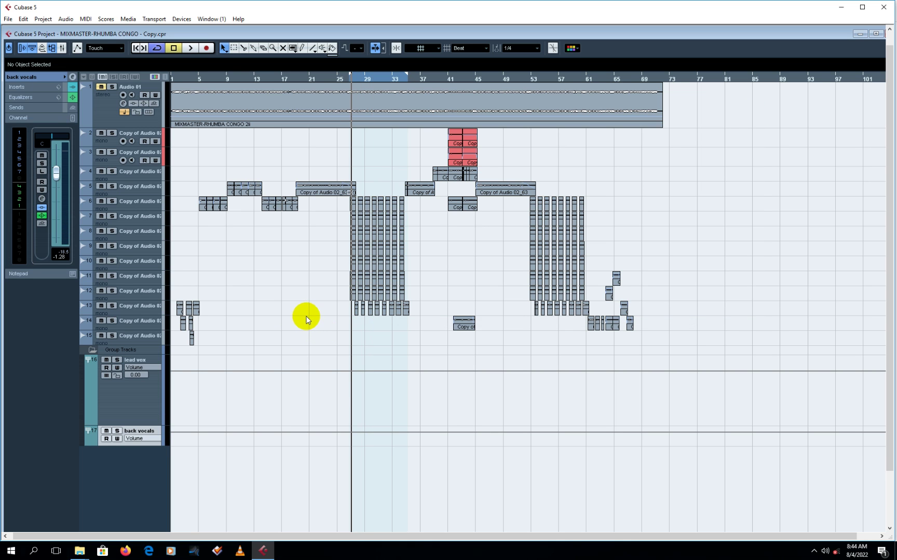
Insert mvMeter2 in slot 6 and SPAN in slot 7 of the Stereo Out channel, and start playback
key("F3")
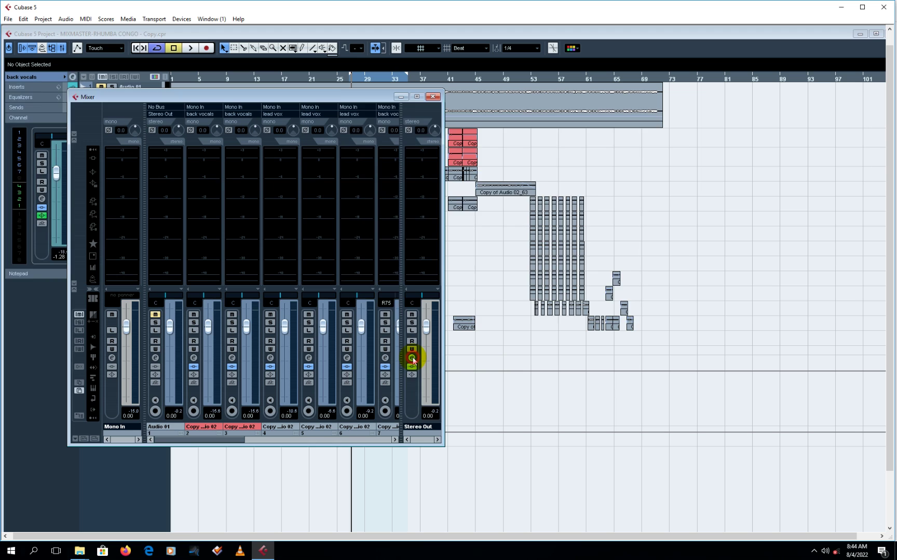
left_click(412, 358)
left_click(365, 289)
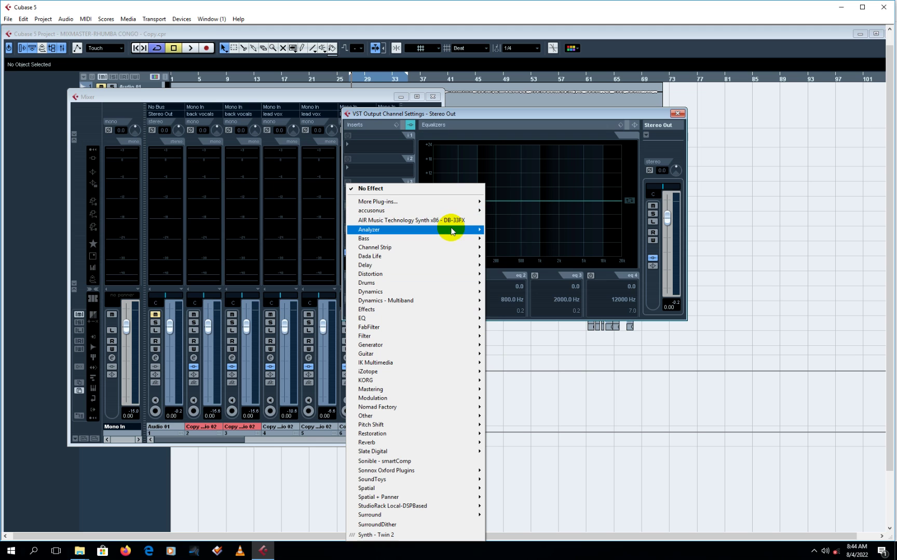
mouse_move(450, 231)
left_click(534, 329)
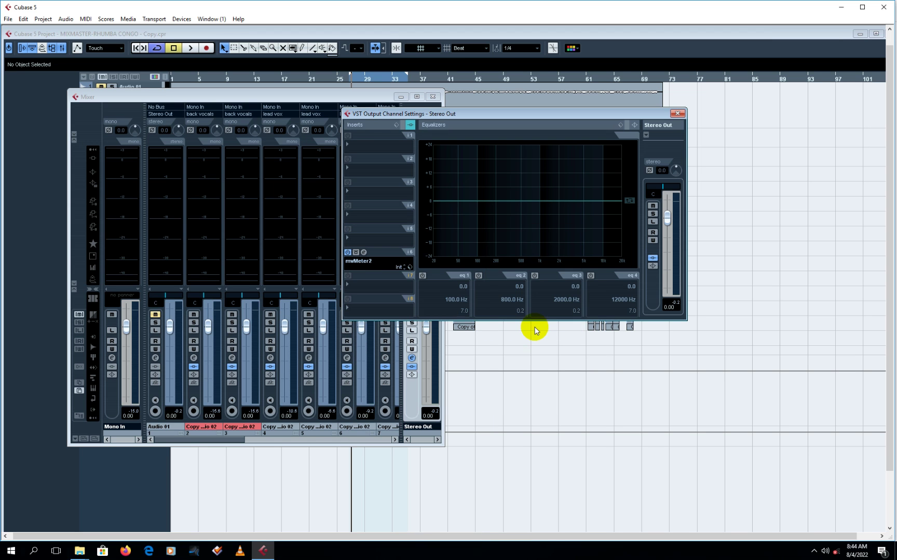
key("space")
left_click_drag(660, 91, 676, 154)
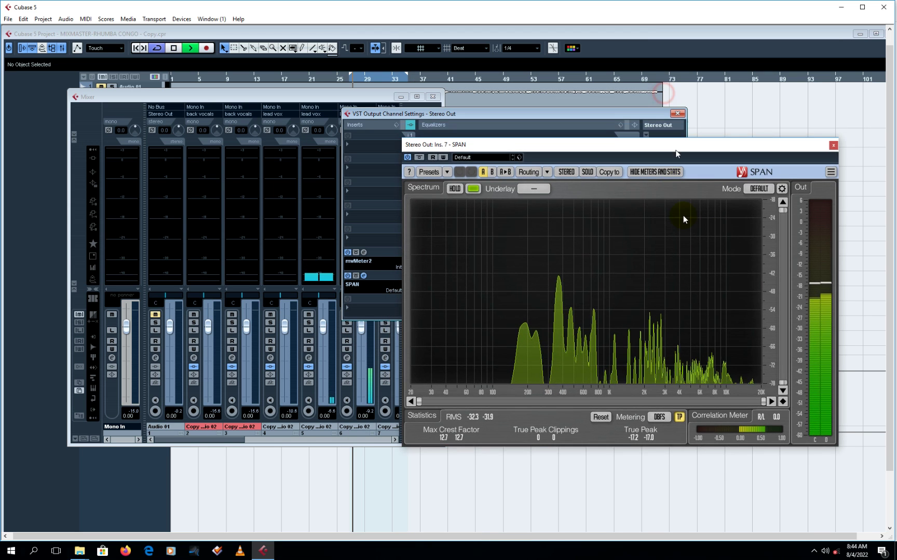
Examine SPAN's correlation meter and the stereo balance of the vocals while playing the cycle section
key("space")
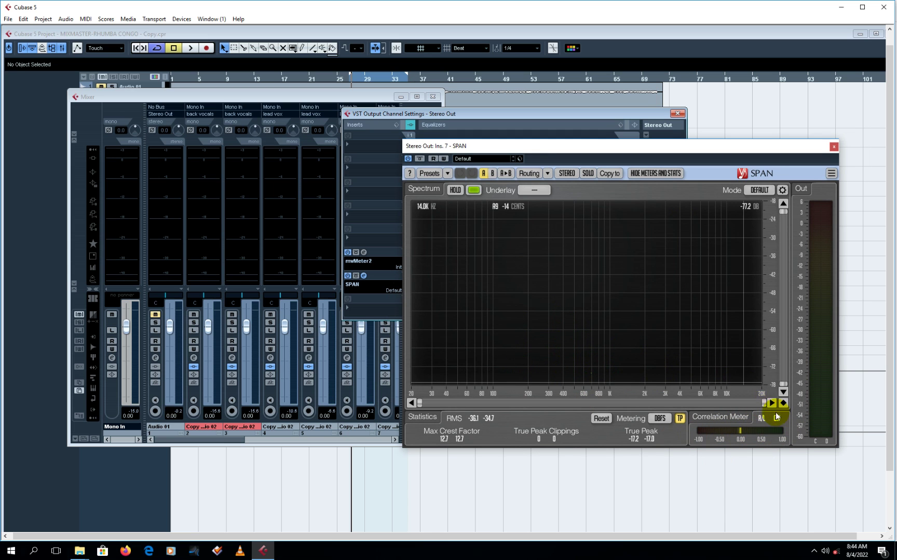
key("space")
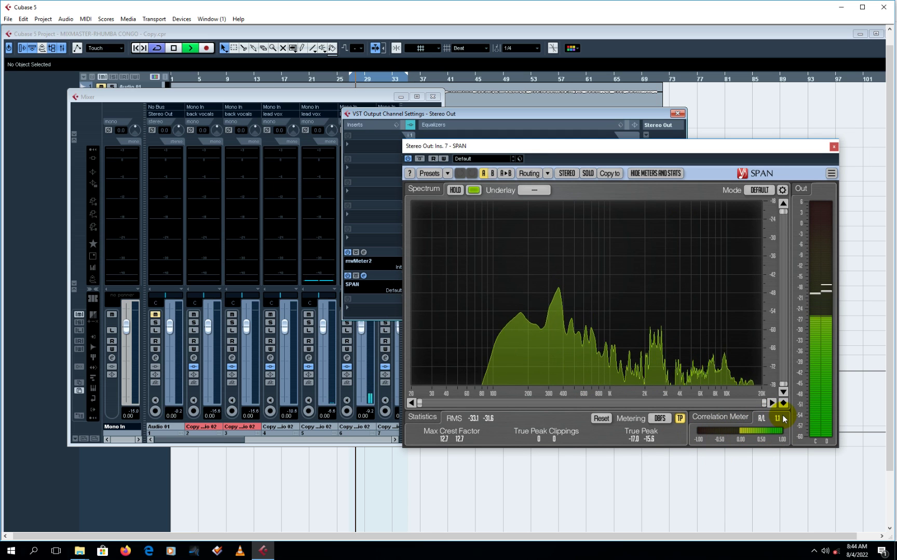
key("space")
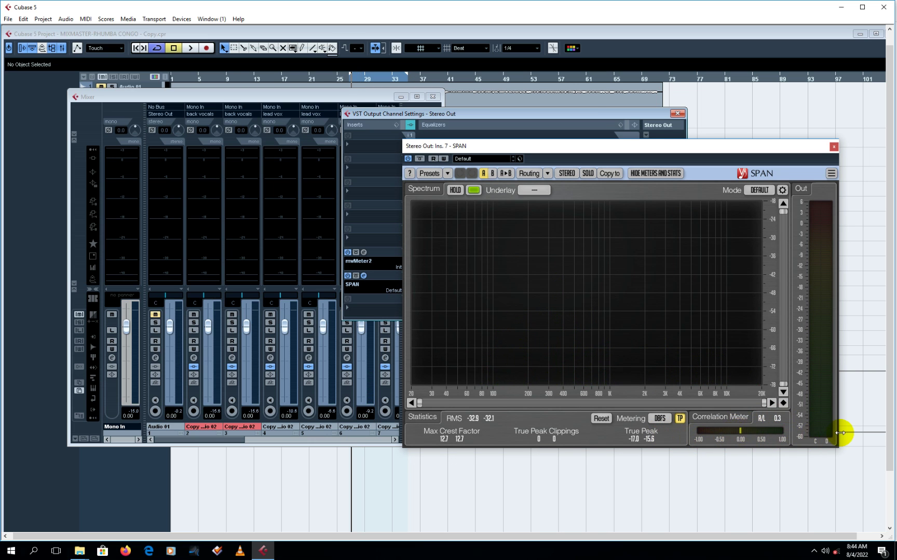
key("space")
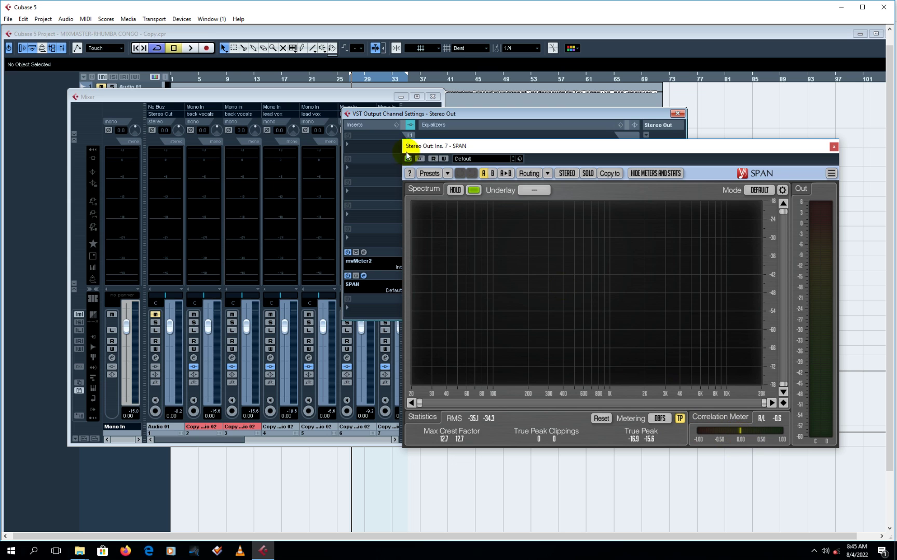
Close the mixer, the SPAN plug-in and the Stereo Out channel settings, and stop playback
left_click(432, 97)
key("space")
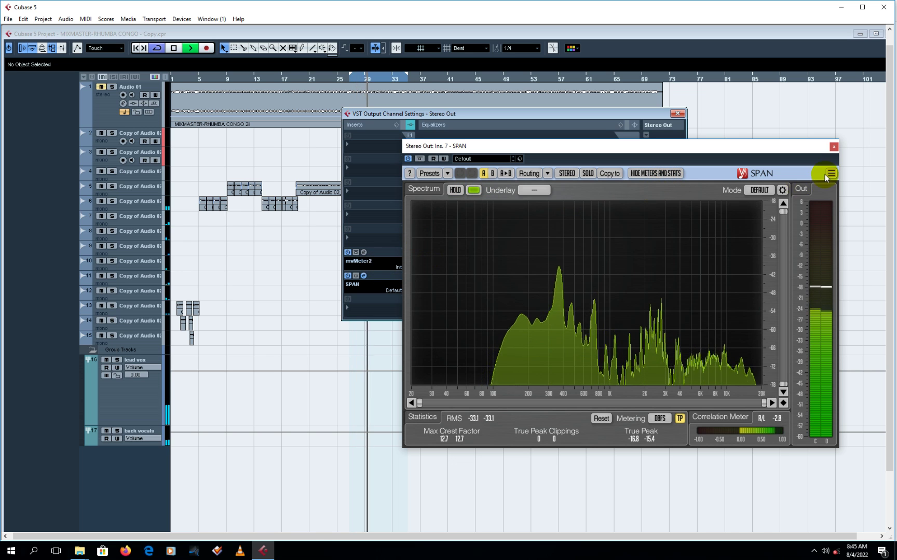
left_click(834, 147)
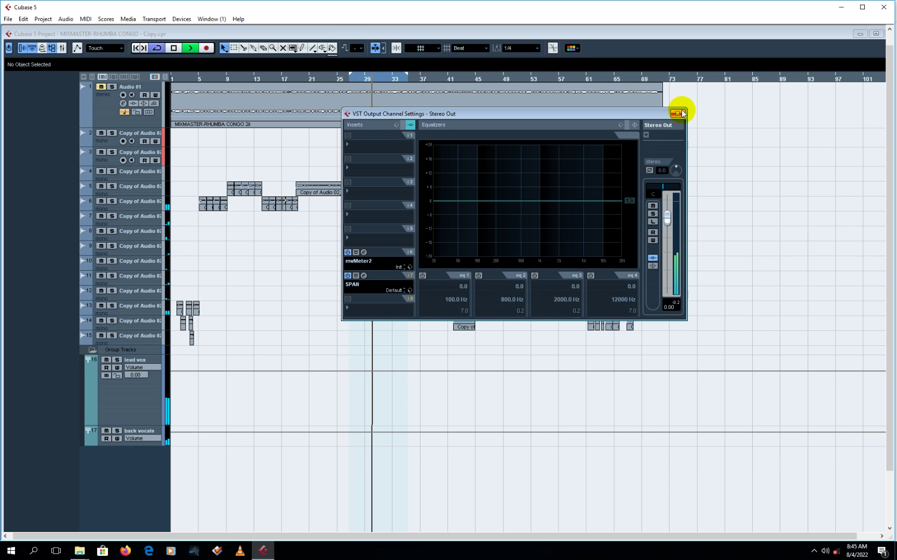
left_click(677, 113)
key("space")
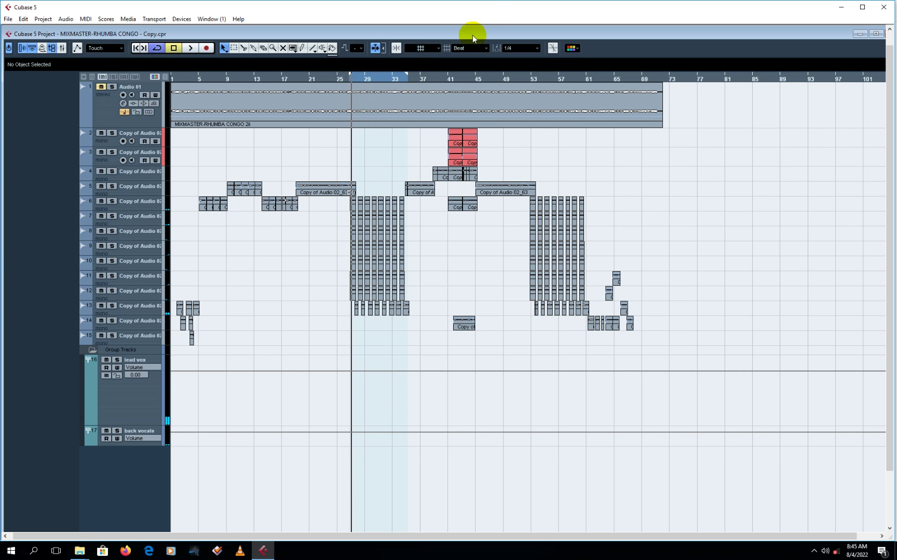
Extend the cycle range from bar 1 to the end of the Audio 01 clip, and unmute Audio 01
left_click_drag(345, 79, 172, 79)
left_click_drag(406, 80, 665, 94)
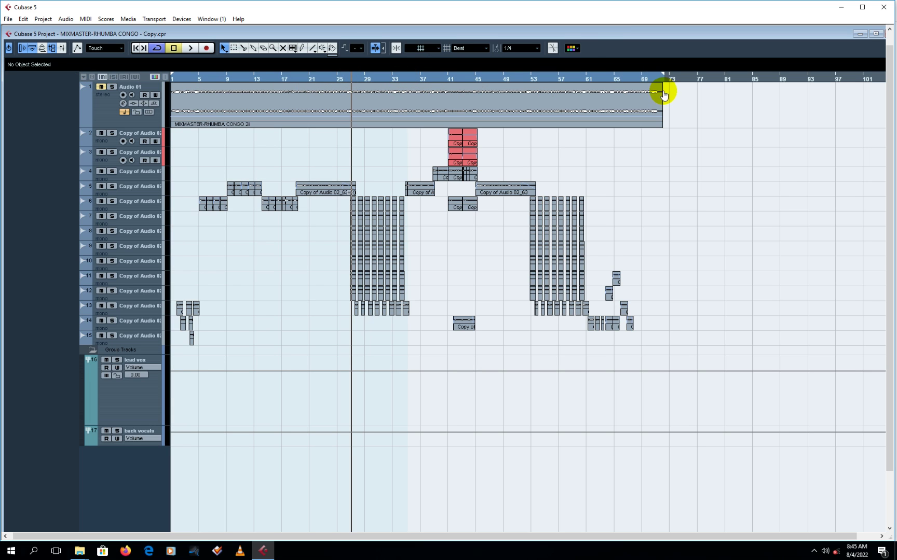
left_click(101, 86)
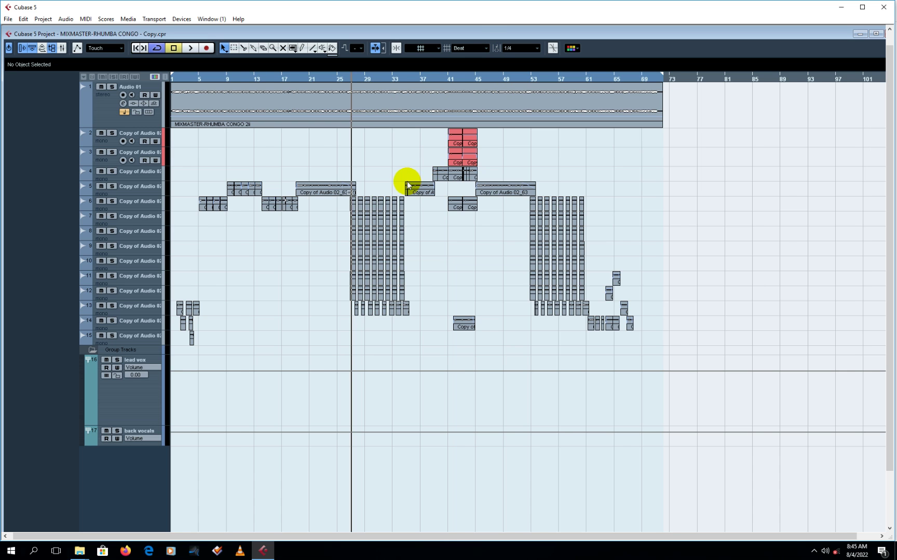
scroll(406, 182, "down", 2)
scroll(405, 180, "up", 1)
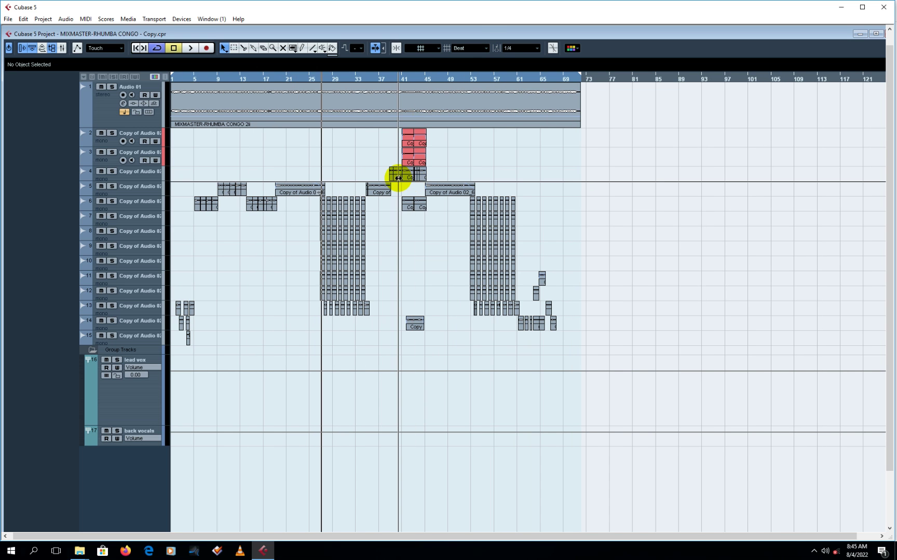
scroll(400, 174, "down", 1)
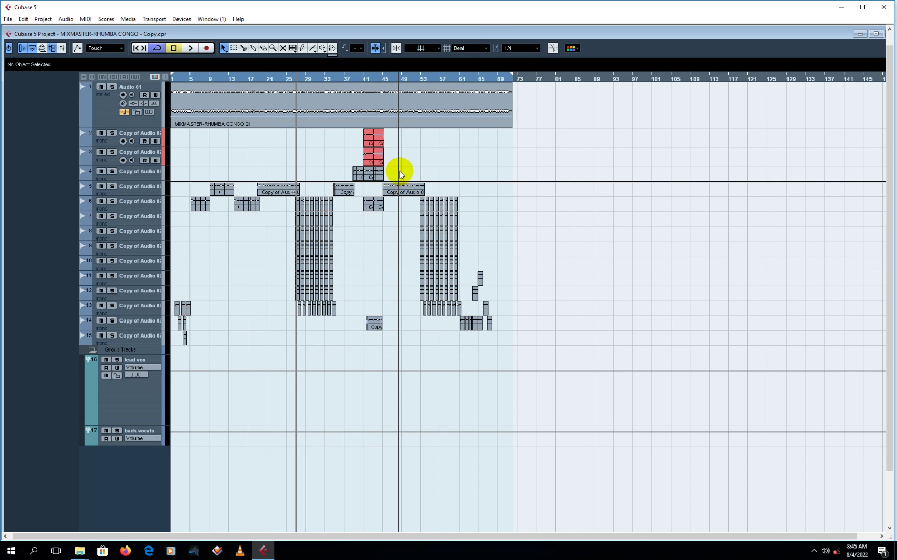
scroll(401, 175, "up", 1)
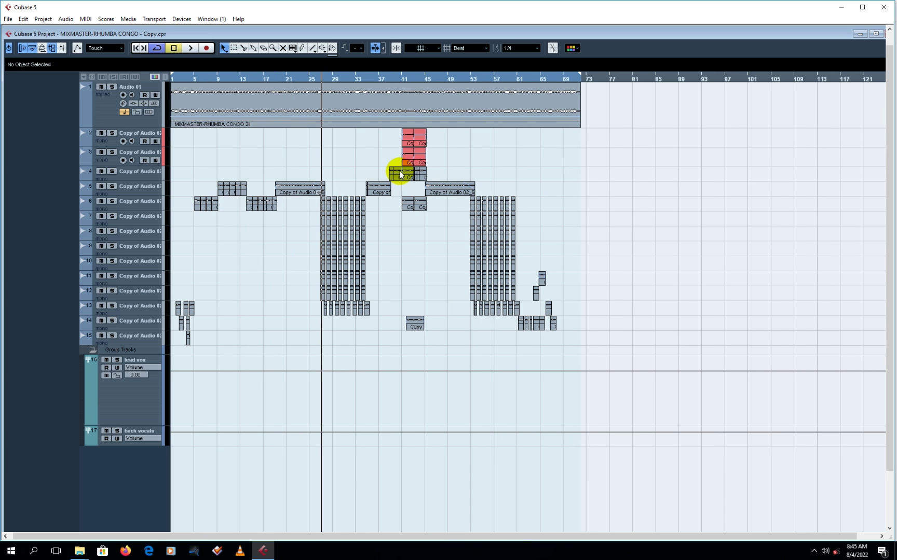
scroll(393, 170, "down", 1)
scroll(392, 169, "up", 1)
scroll(392, 169, "down", 1)
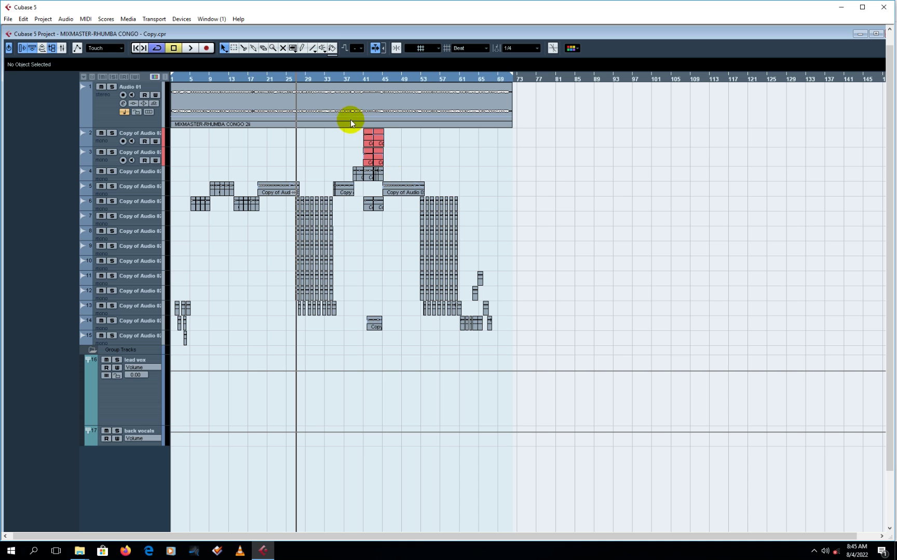
Play the full mix and lower the back vocals group's volume to -1.51, stopping playback when done
key("space")
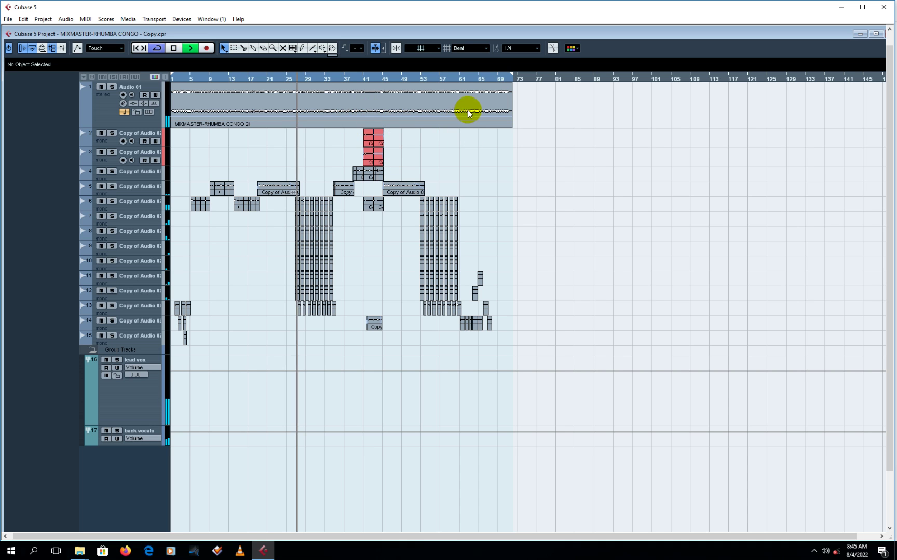
scroll(418, 251, "up", 1)
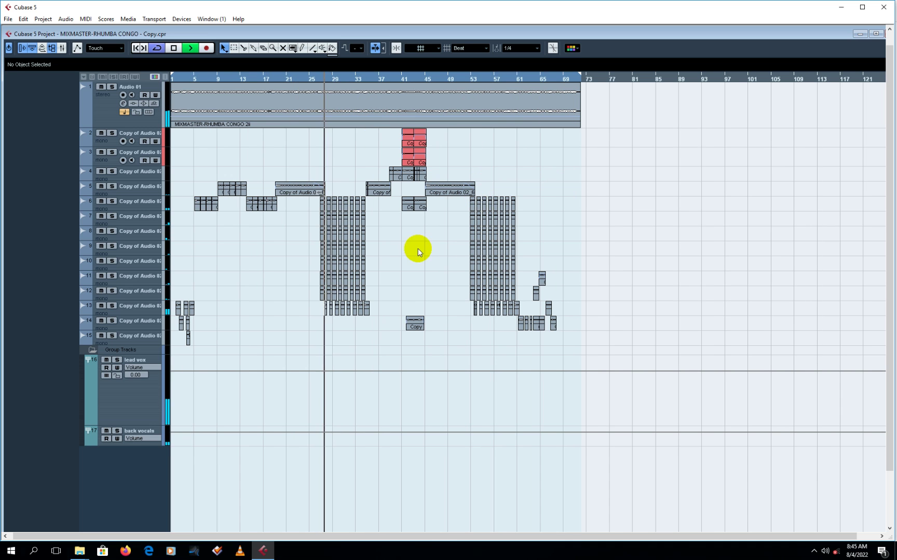
left_click(148, 434)
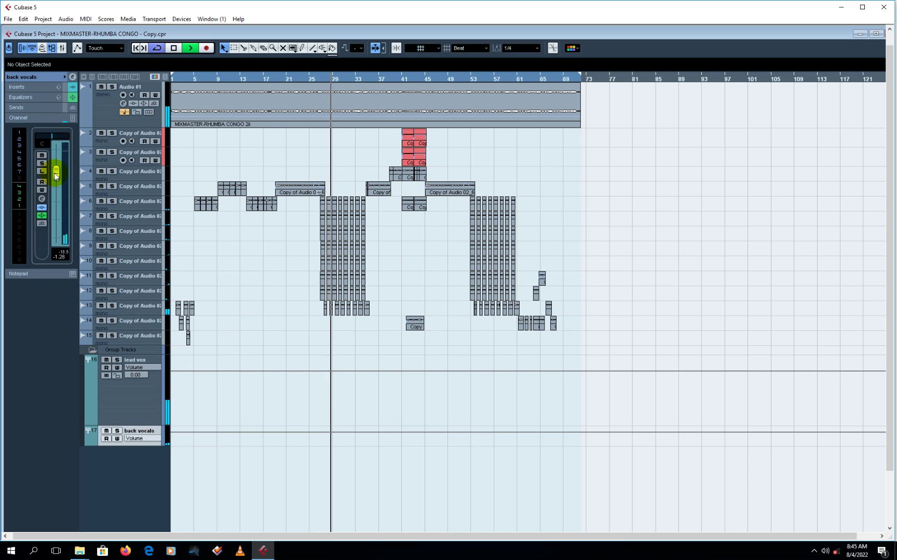
left_click(410, 179)
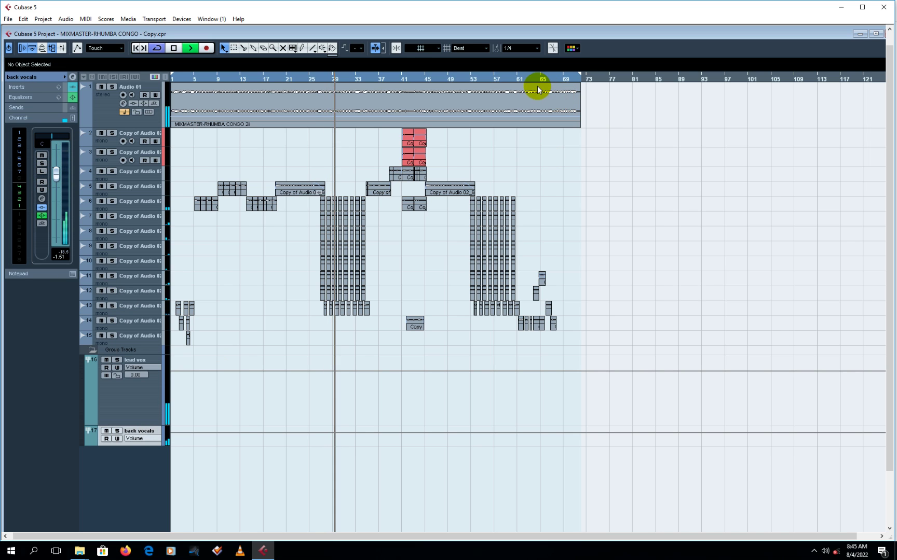
key("space")
Check the mix level on the Stereo Out channel's mvMeter2 during playback, and close the meter and channel settings
key("F3")
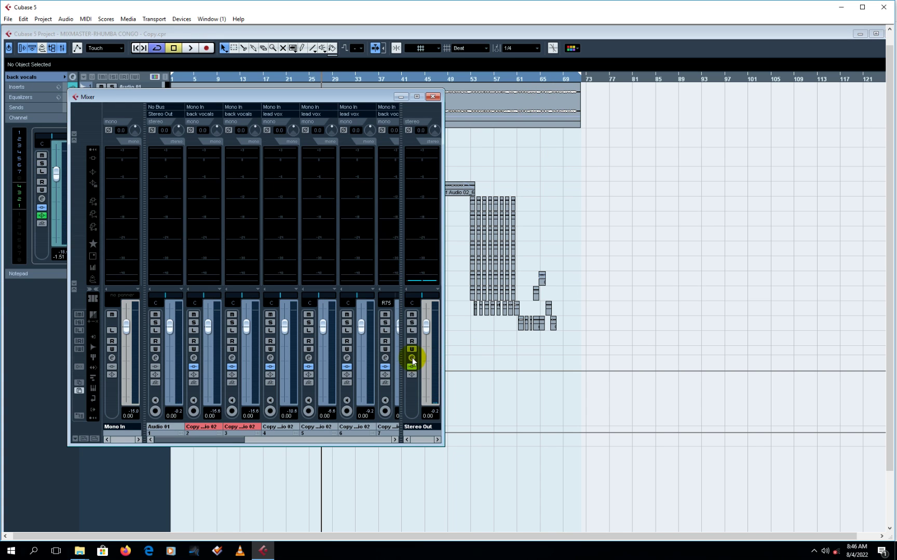
left_click(412, 358)
left_click(362, 252)
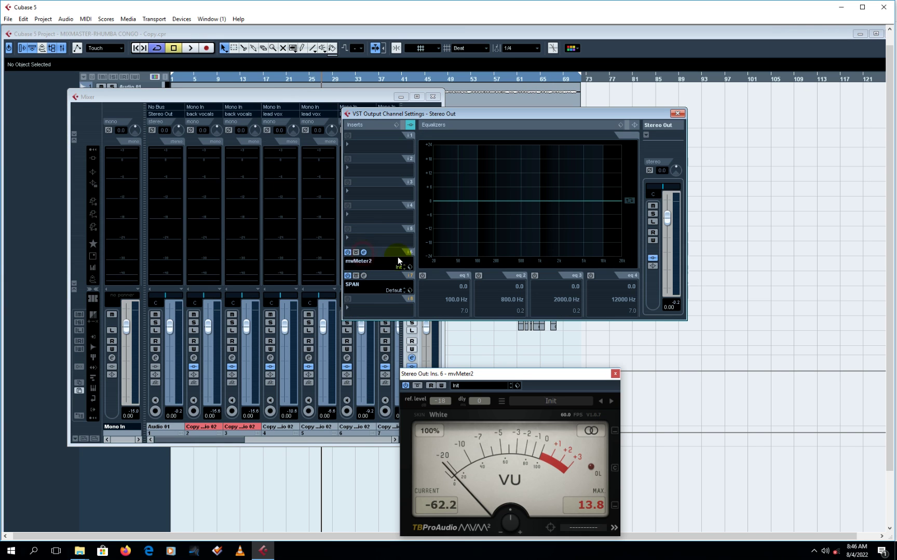
left_click_drag(561, 373, 558, 265)
key("space")
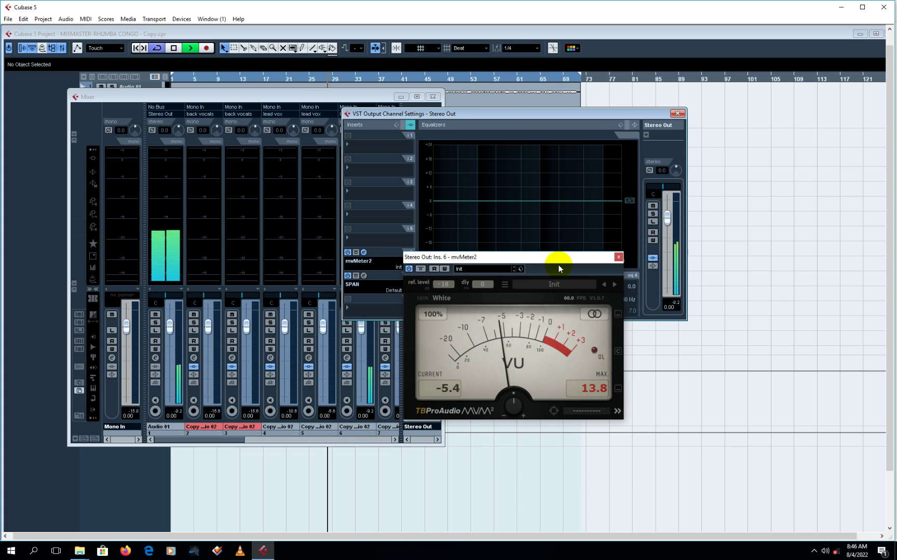
left_click(618, 257)
key("space")
left_click(675, 117)
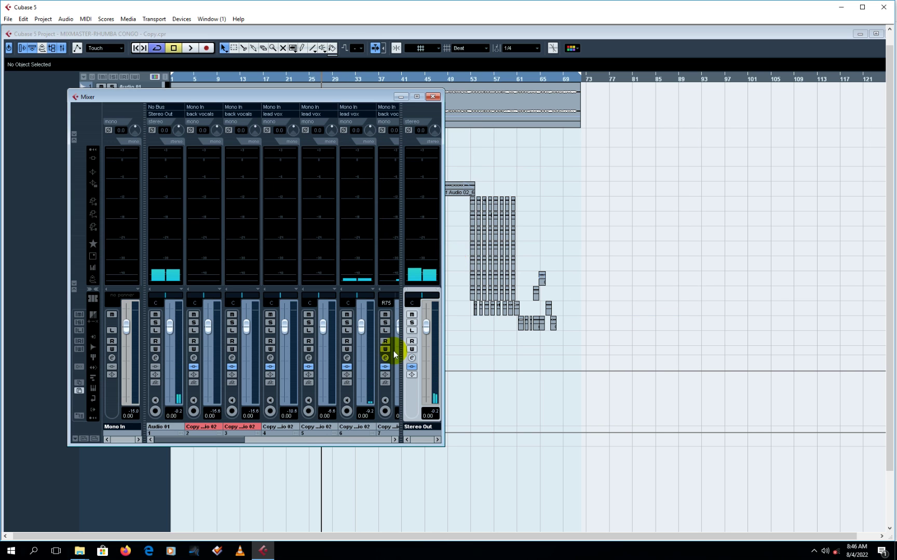
Open the back vocals group's channel settings from the mixer and show its CLA-2A compressor in slot 3
left_click(215, 439)
left_click(304, 439)
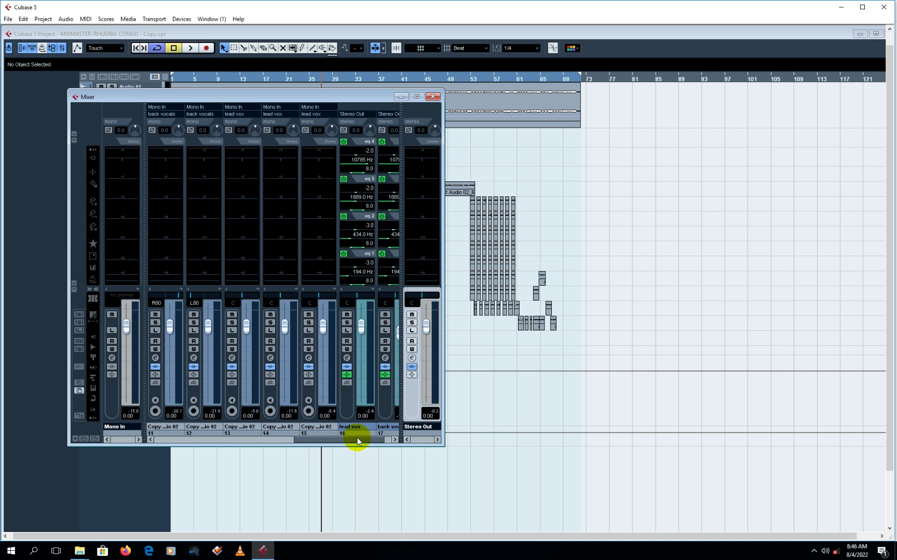
left_click(374, 438)
left_click(367, 366)
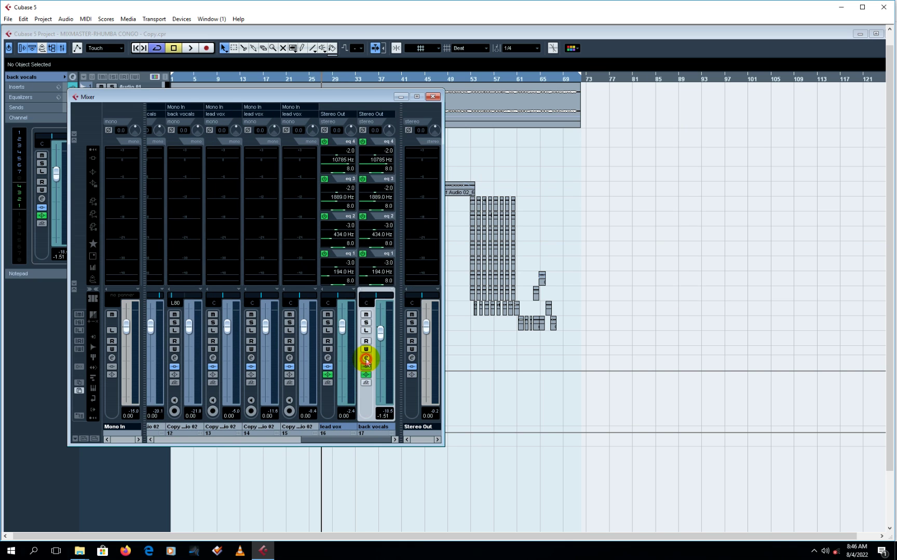
left_click(366, 359)
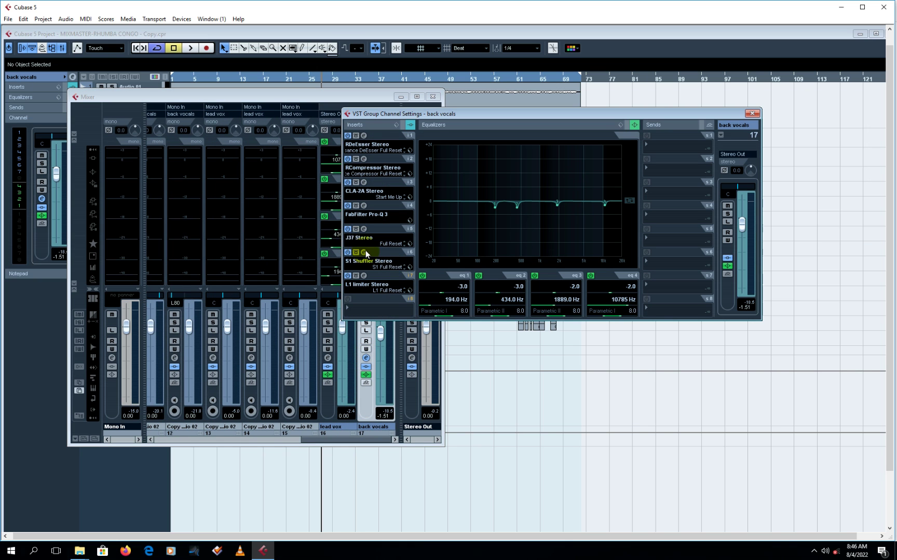
left_click(364, 182)
Deactivate the CLA-2A on the back vocals group during playback, stop playback and close the plug-in window
key("space")
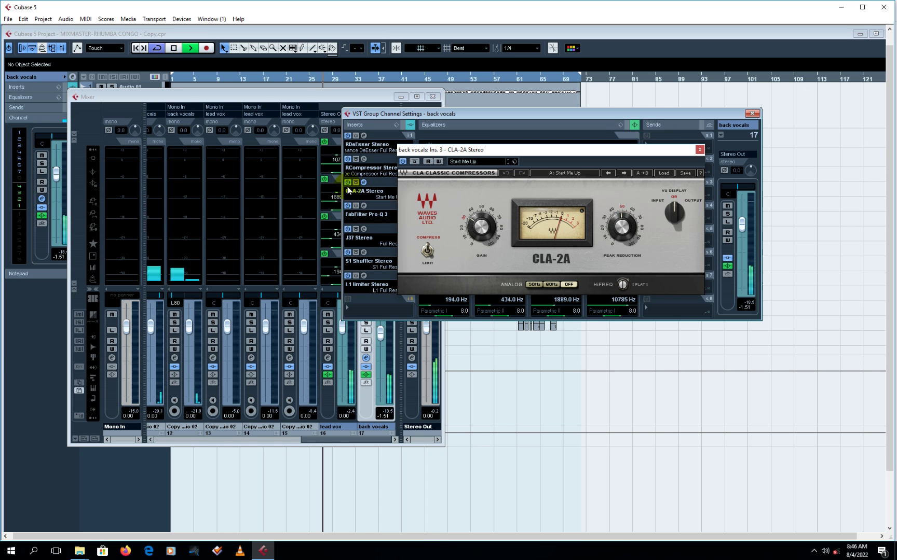
left_click(367, 194, "alt")
key("space")
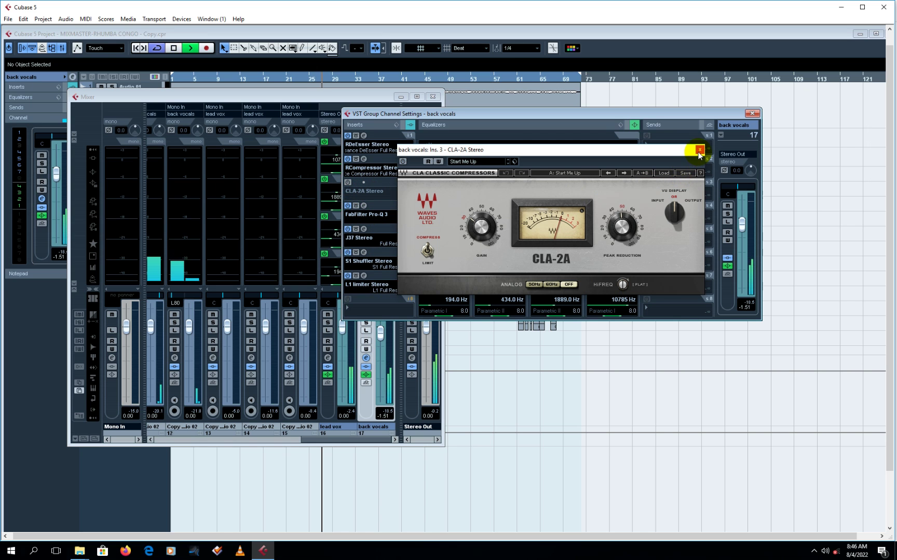
key("space")
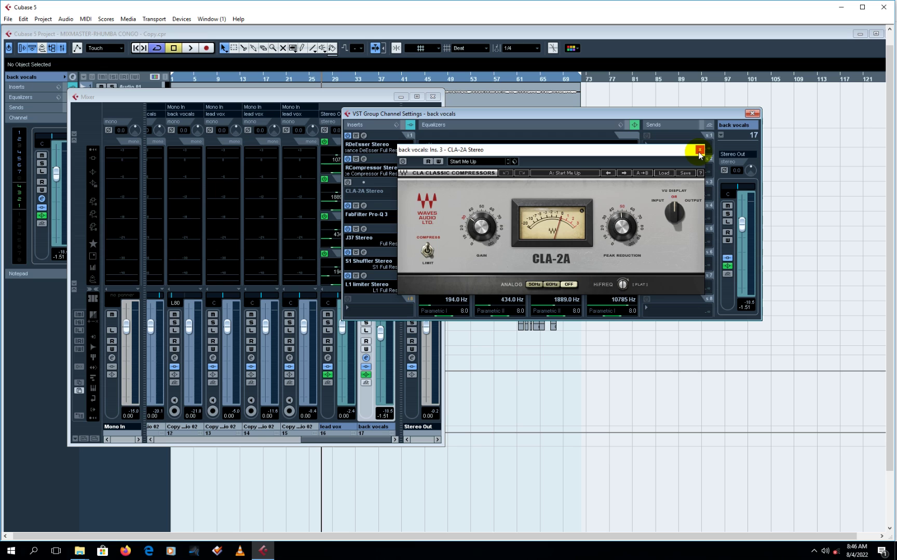
left_click(699, 150)
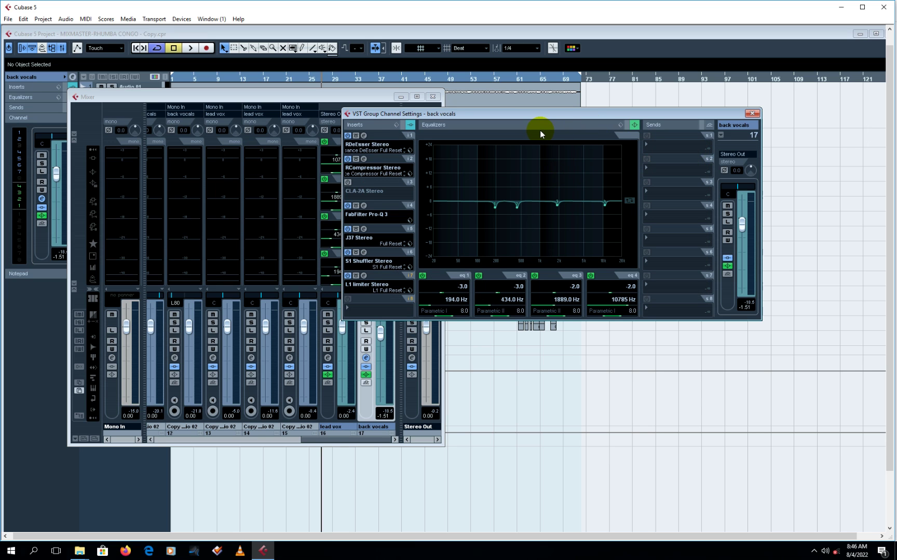
Listen to the mix without the back vocals' CLA-2A, and close the group channel settings and the mixer
key("space")
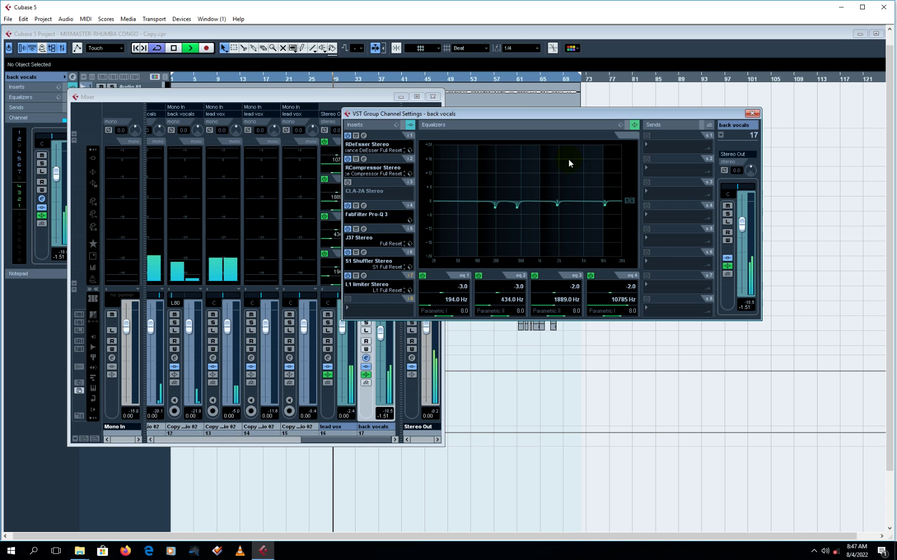
key("space")
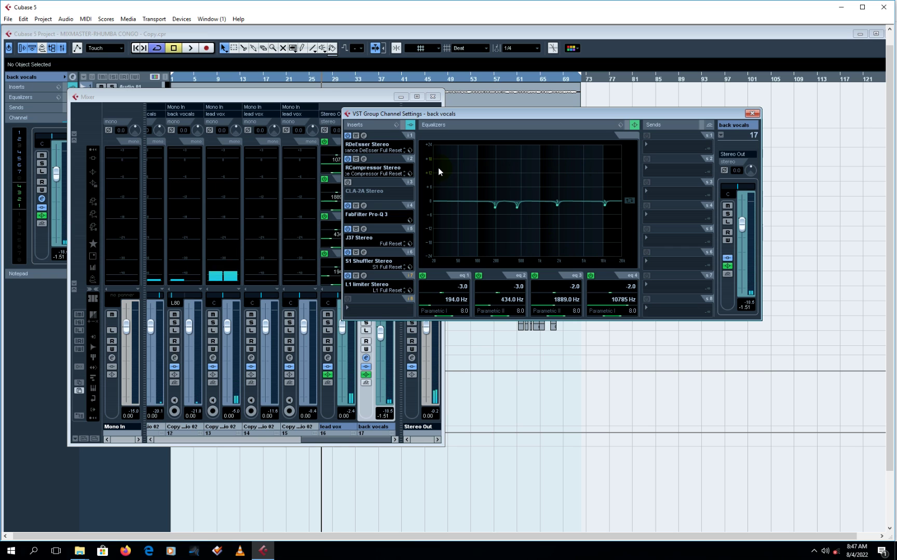
key("space")
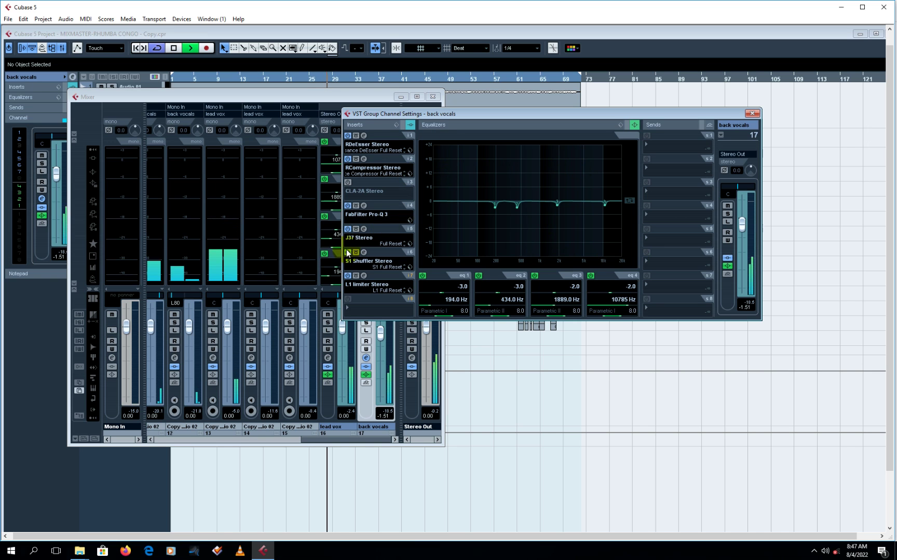
left_click(752, 113)
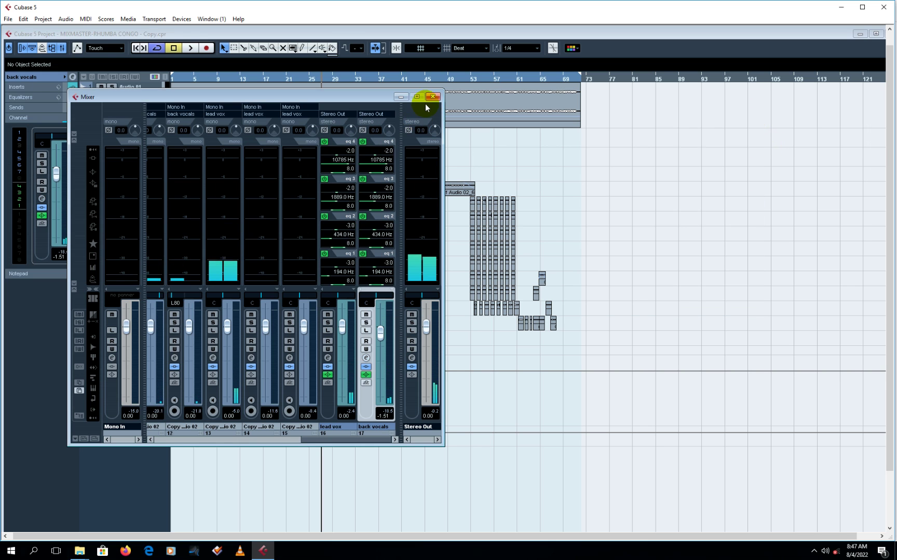
left_click(433, 97)
key("space")
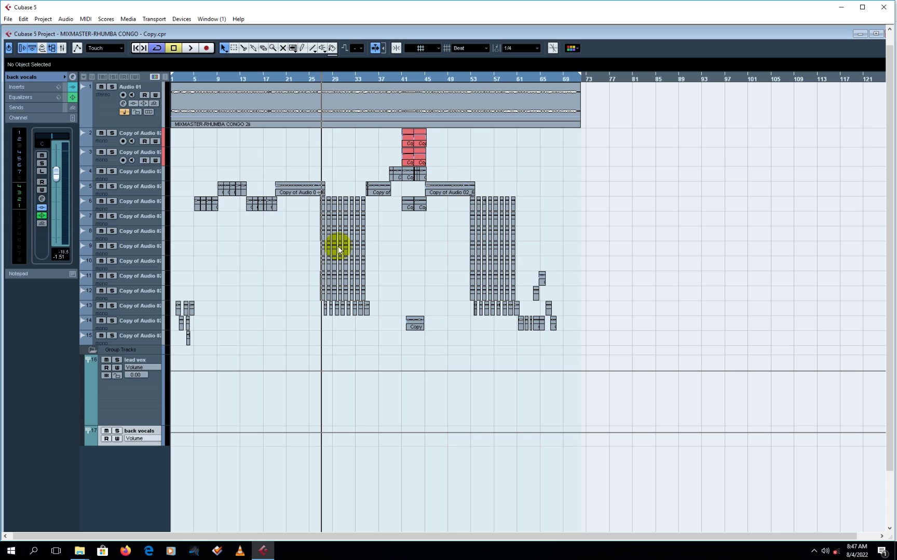
Save the MIXMASTER-RHUMBA CONGO - Copy project
left_click(7, 19)
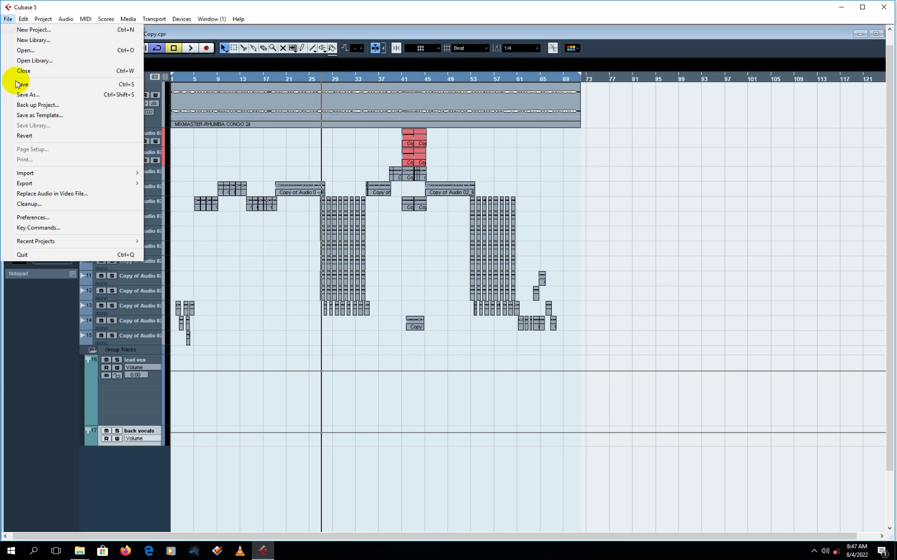
left_click(16, 84)
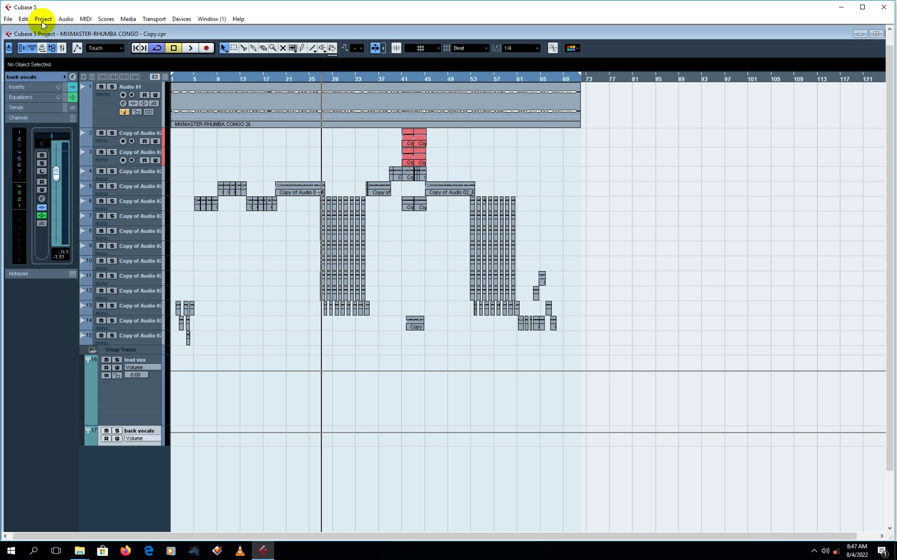
left_click(7, 19)
left_click(22, 85)
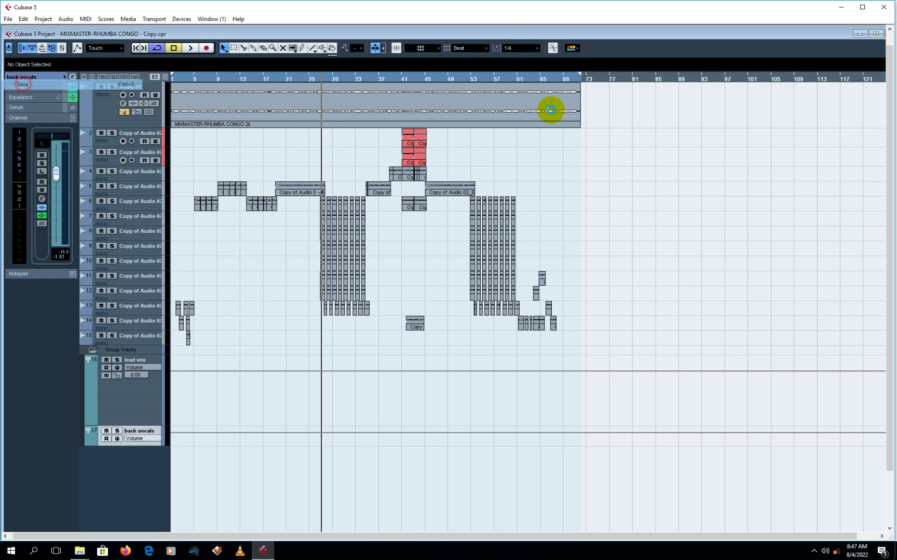